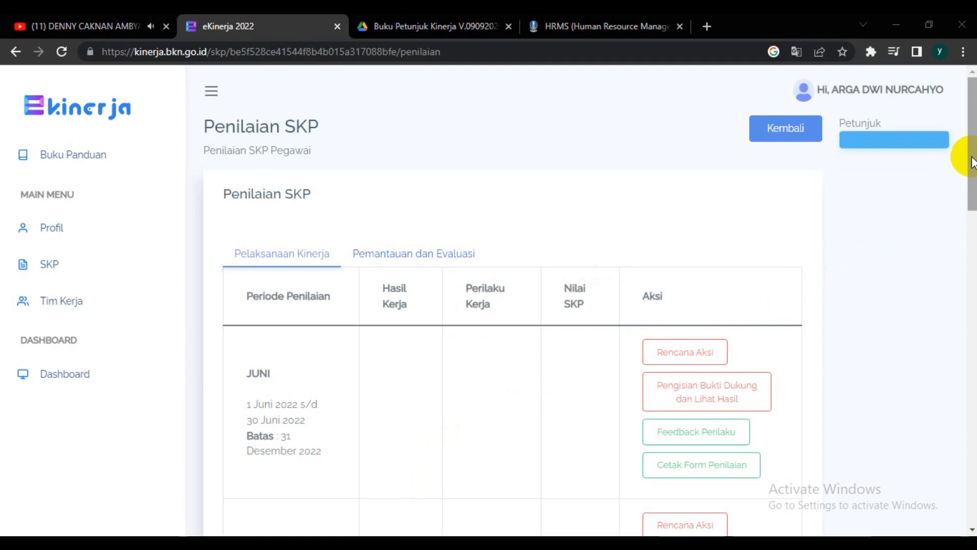
Step: Open the Rencana Aksi page for the June assessment period
mouse_move(972, 162)
mouse_down()
mouse_move(969, 460)
mouse_move(972, 183)
mouse_up()
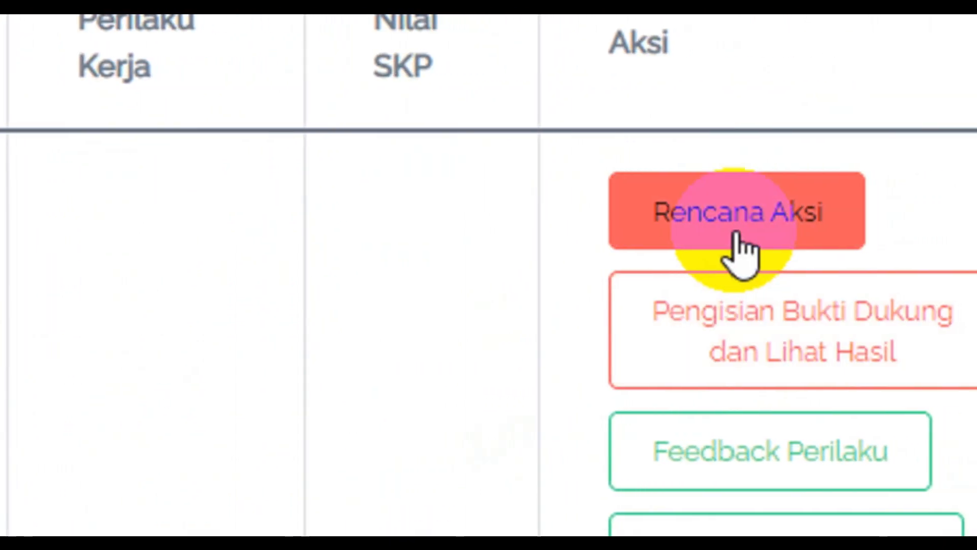
click(736, 231)
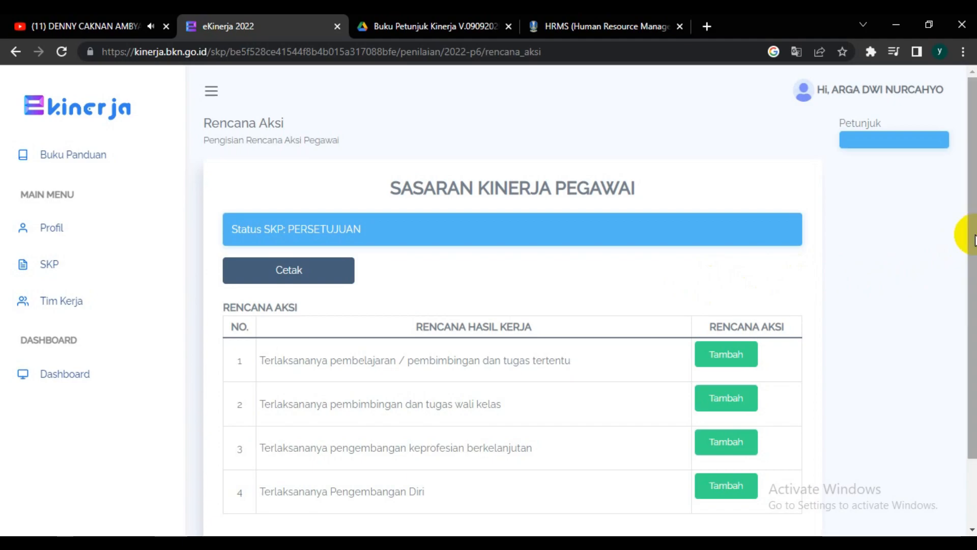
drag(973, 239, 972, 301)
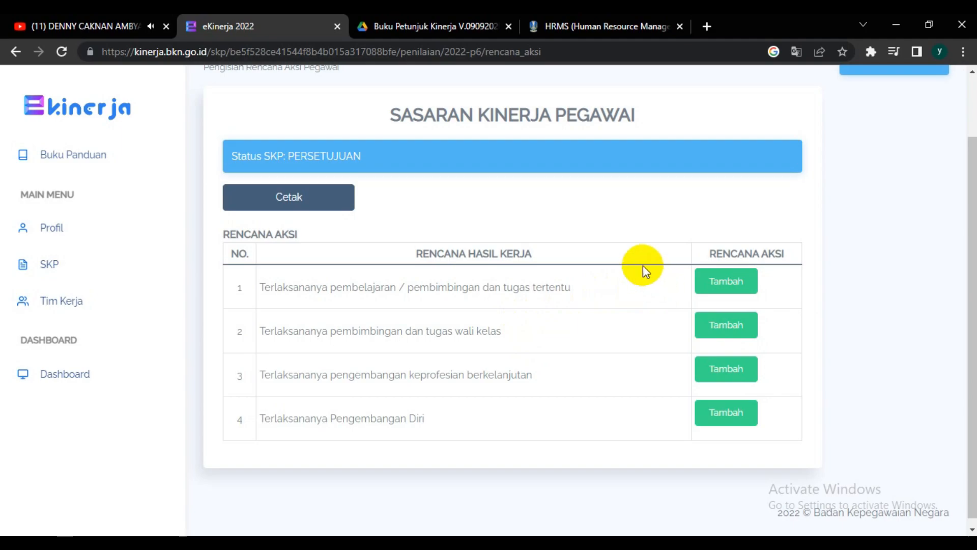
Step: Switch to the HRMS site and list the Prestasi Kerja realisation for the month 06 - Juni
mouse_move(426, 24)
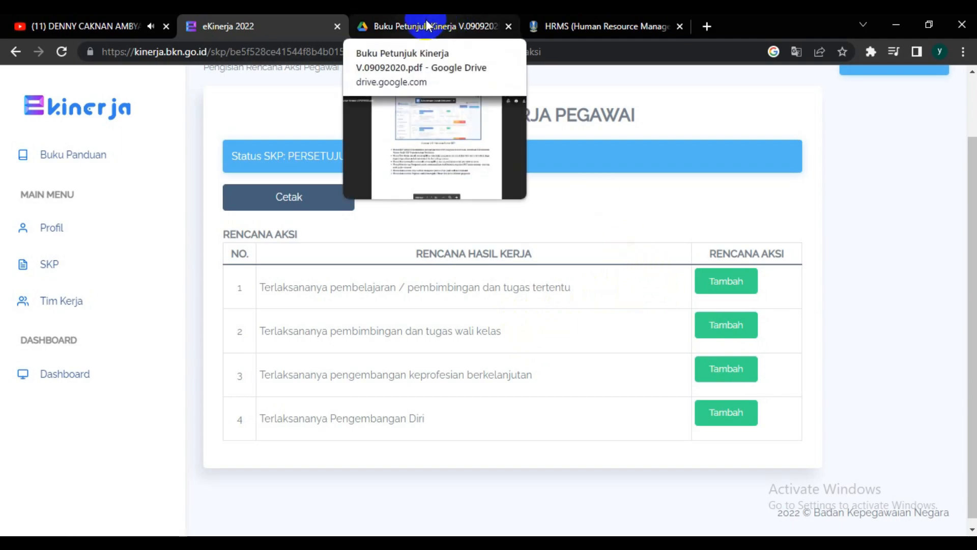
click(575, 28)
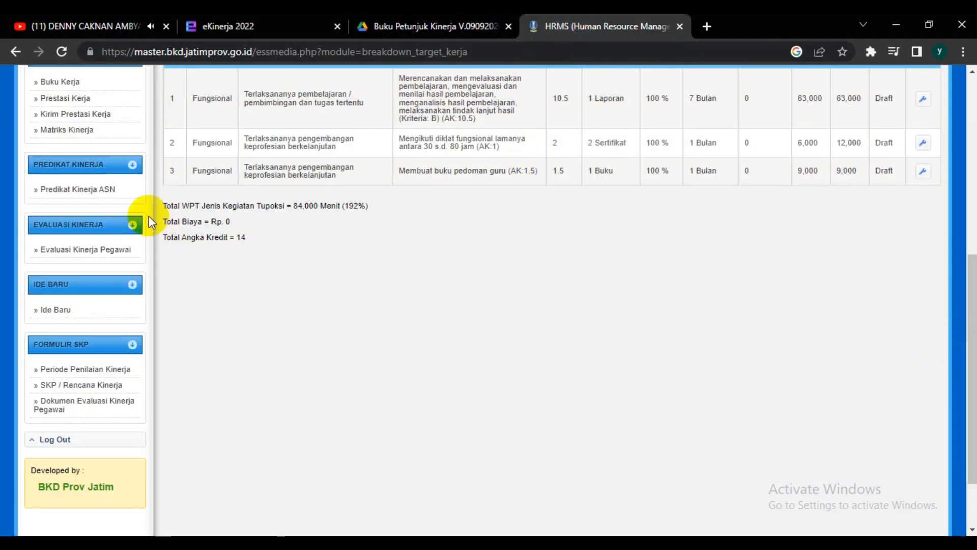
click(75, 105)
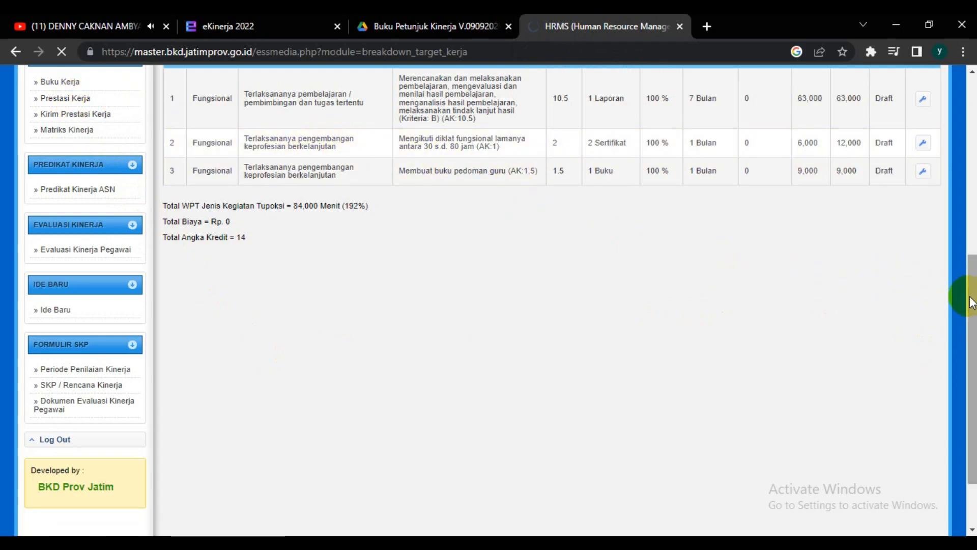
drag(964, 299, 965, 224)
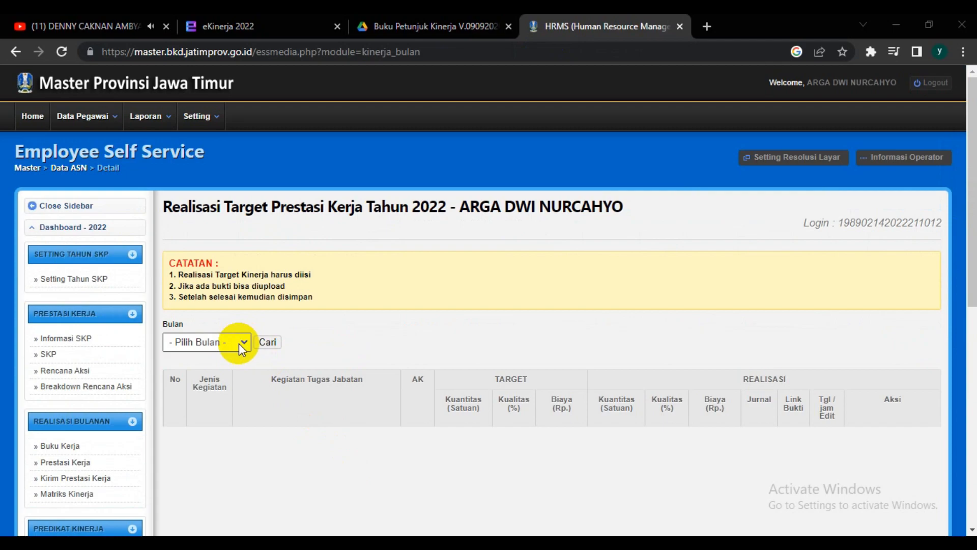
click(244, 341)
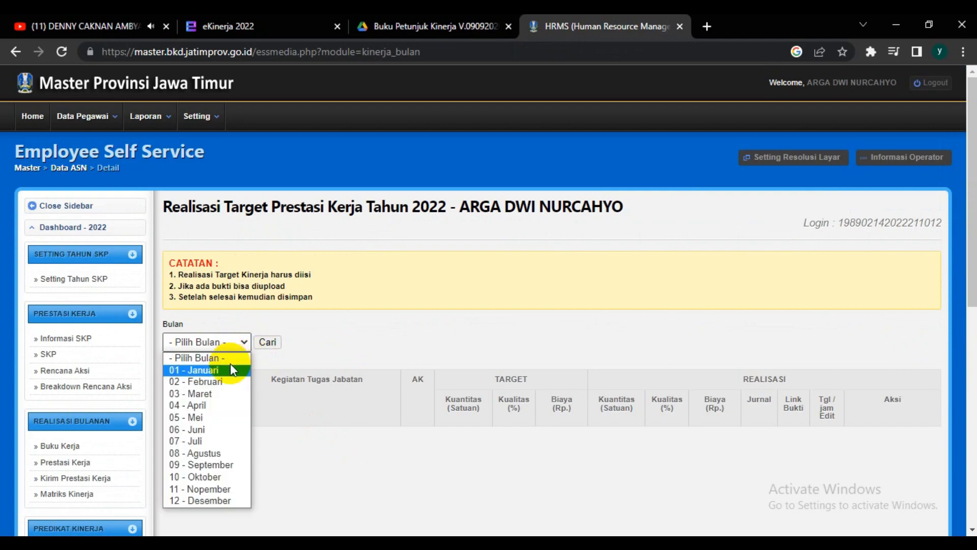
click(206, 430)
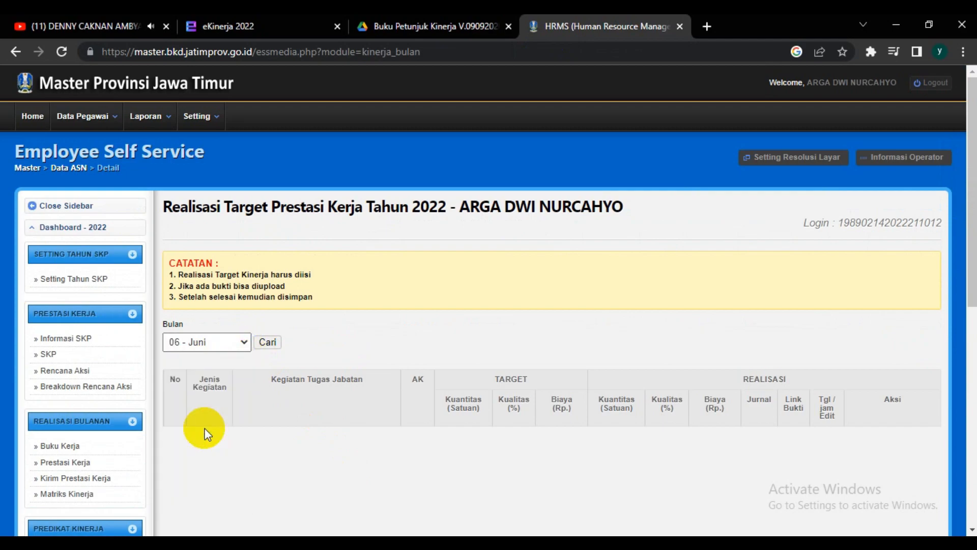
click(270, 341)
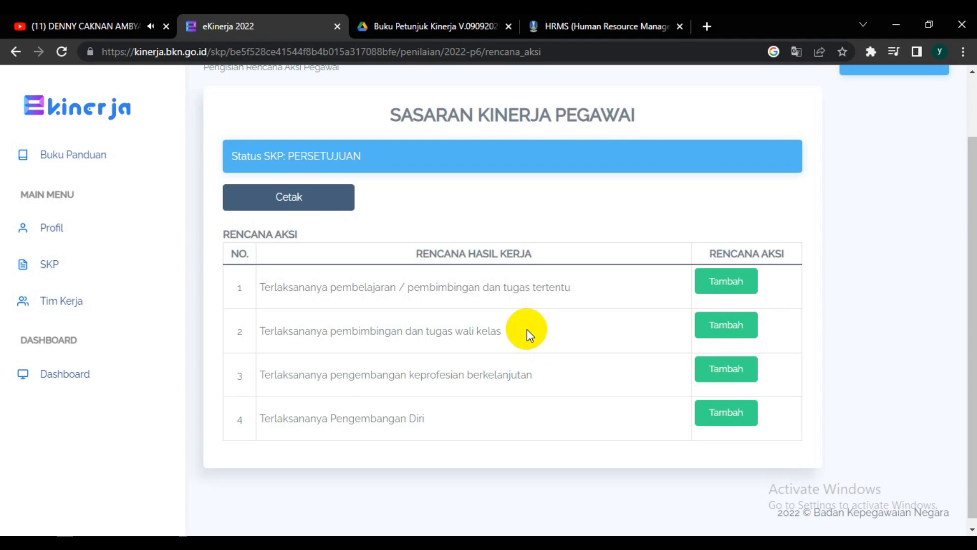
Step: In eKinerja, start an action plan for the first work result with the suggested text beginning "Merencanakan dan melaksanakan pembelajaran"
click(731, 284)
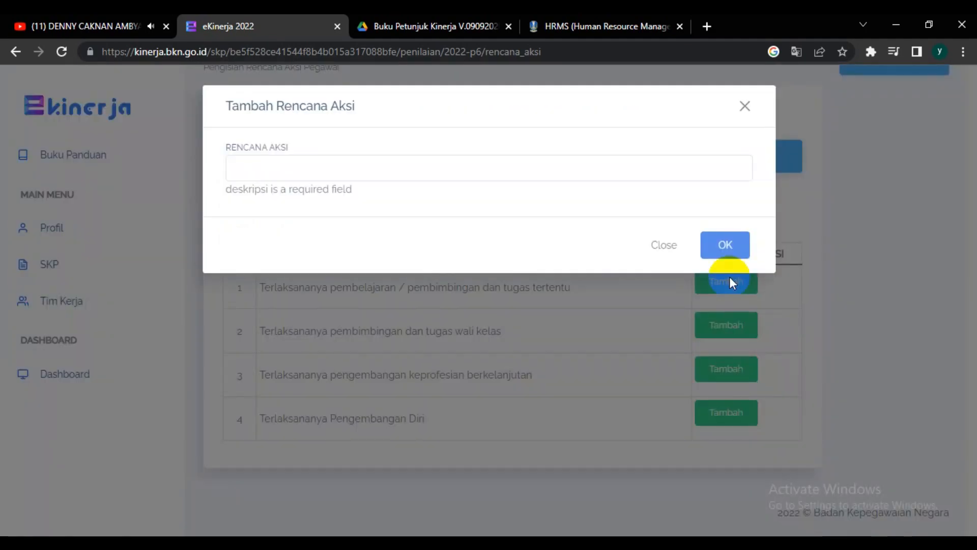
click(349, 172)
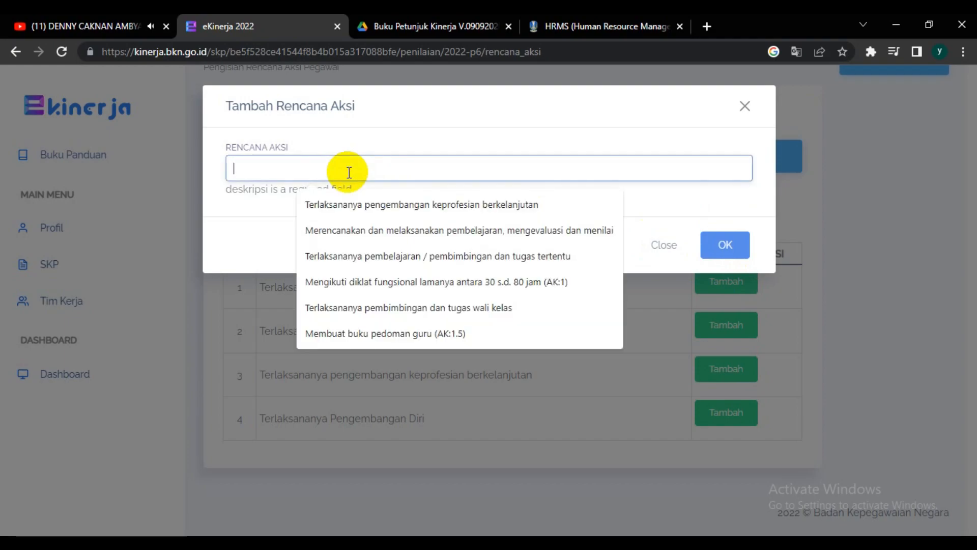
click(355, 230)
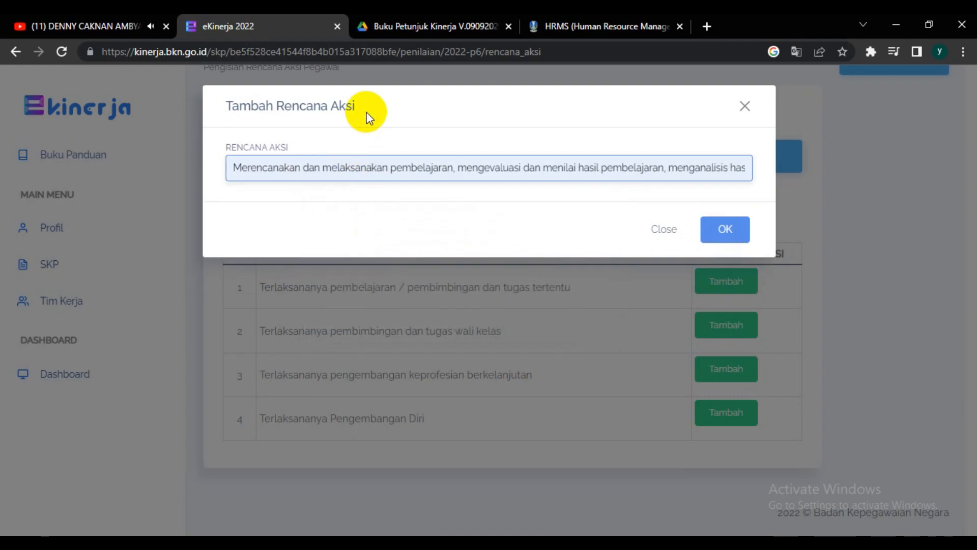
Step: In HRMS, copy the full June activity description from the Kegiatan Tugas Jabatan column
click(606, 27)
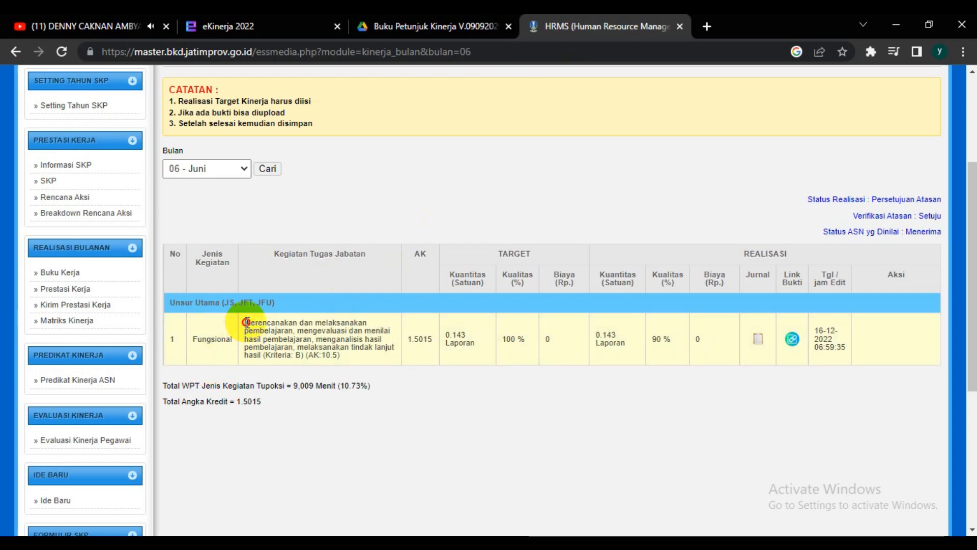
drag(247, 321, 349, 355)
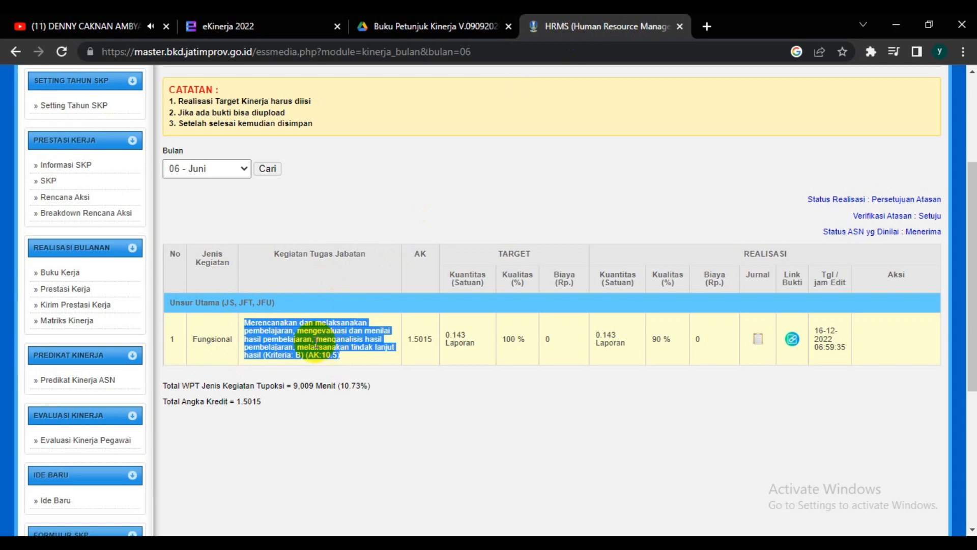
right_click(316, 341)
click(347, 360)
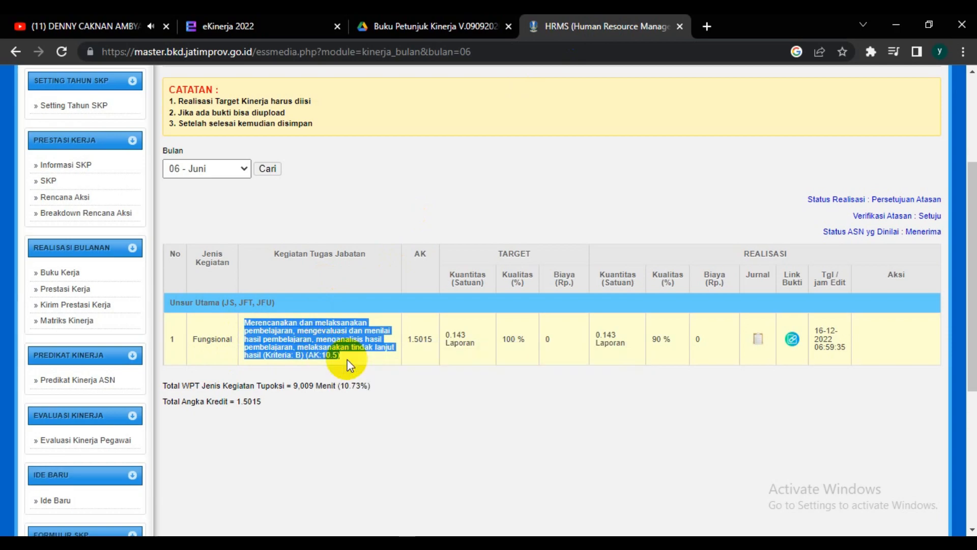
Step: Back in eKinerja, replace the Rencana Aksi text with the copied June activity description and save the action plan
click(278, 26)
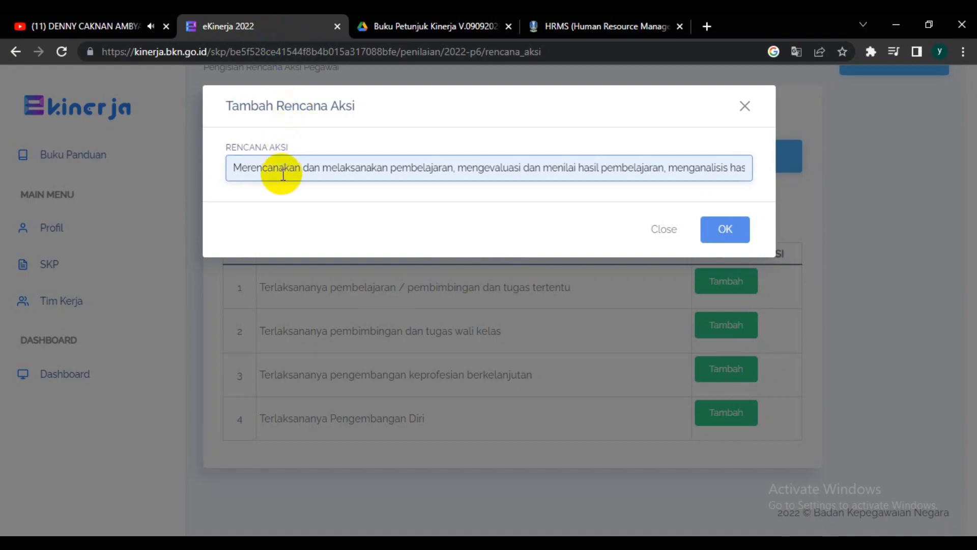
key(ctrl+a)
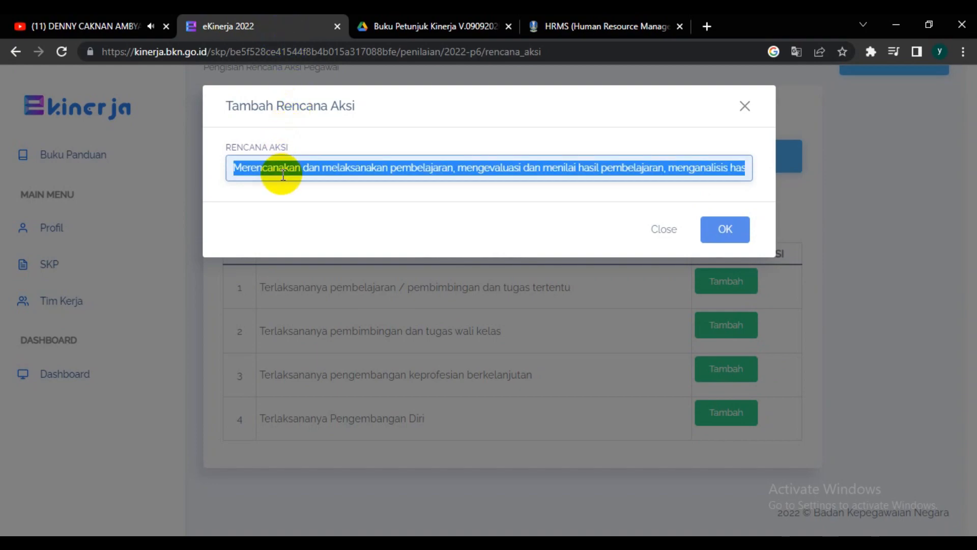
key(ctrl+v)
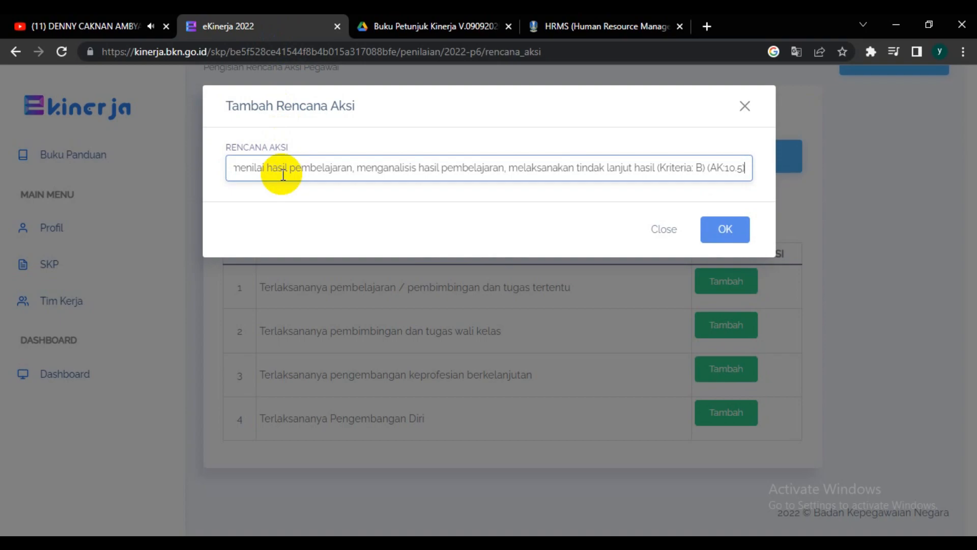
click(726, 233)
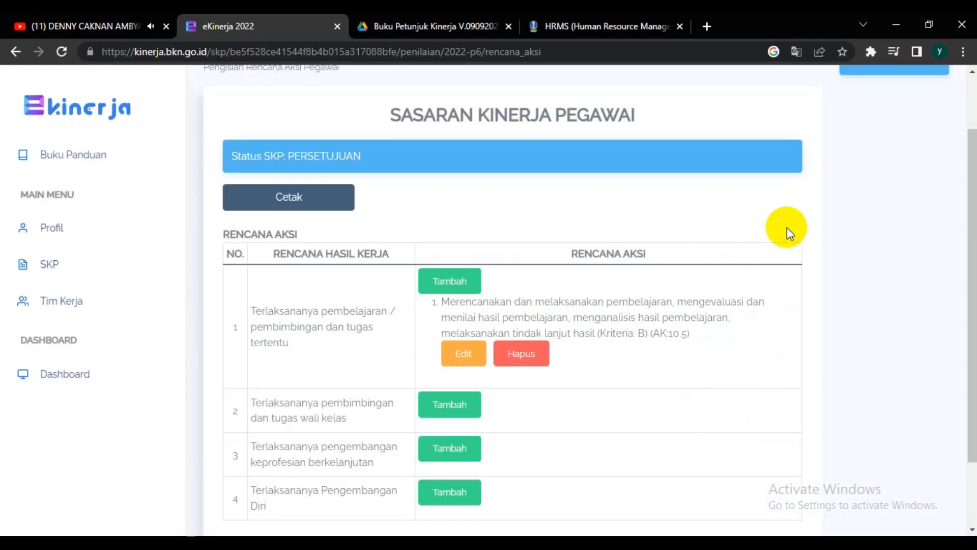
drag(965, 207, 971, 262)
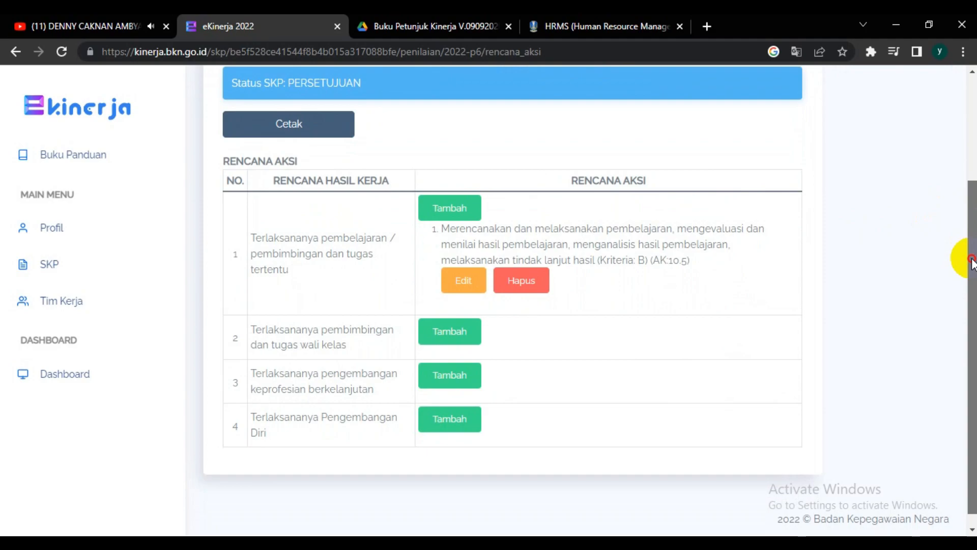
drag(972, 262, 965, 191)
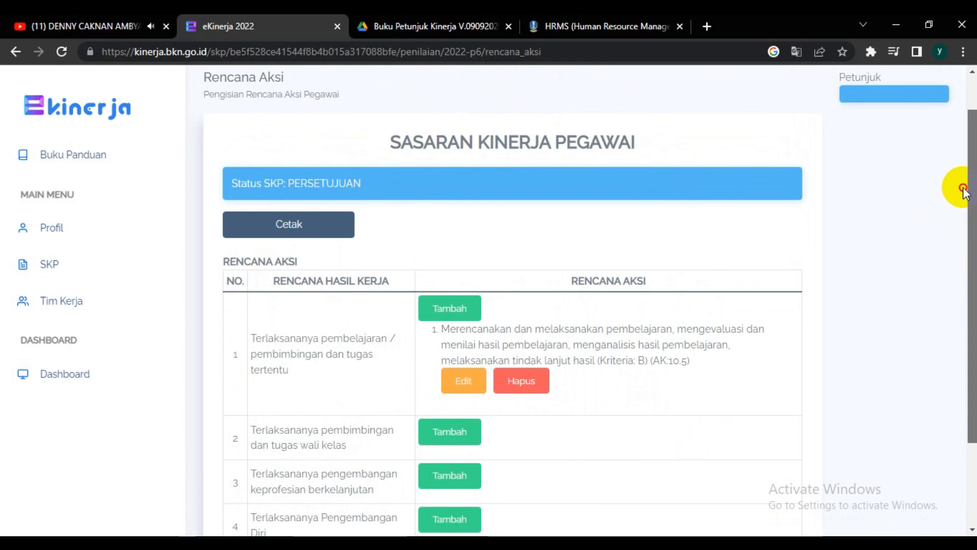
drag(963, 191, 963, 183)
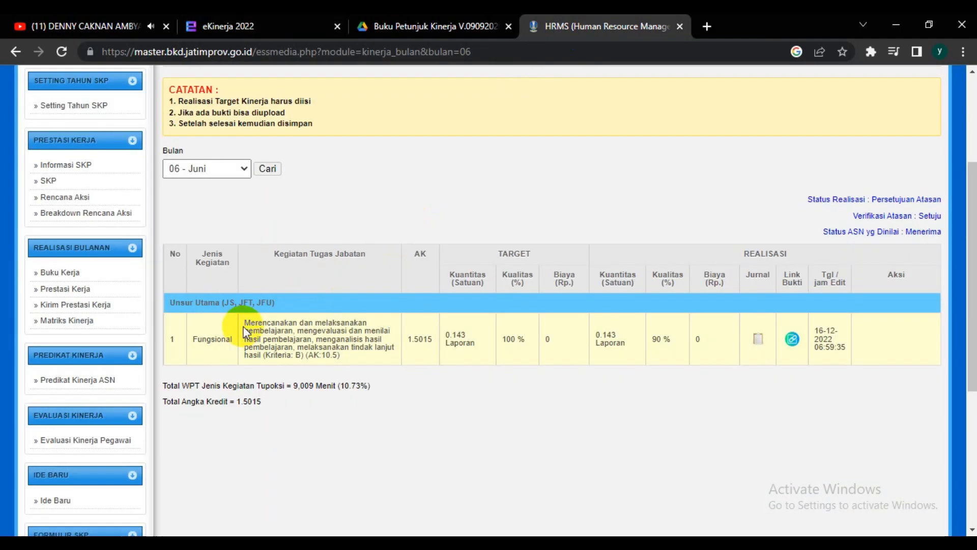
Step: Copy the June activity text, from "Merencanakan" through "(AK:10.5)", in the HRMS realisation table
drag(245, 322, 349, 354)
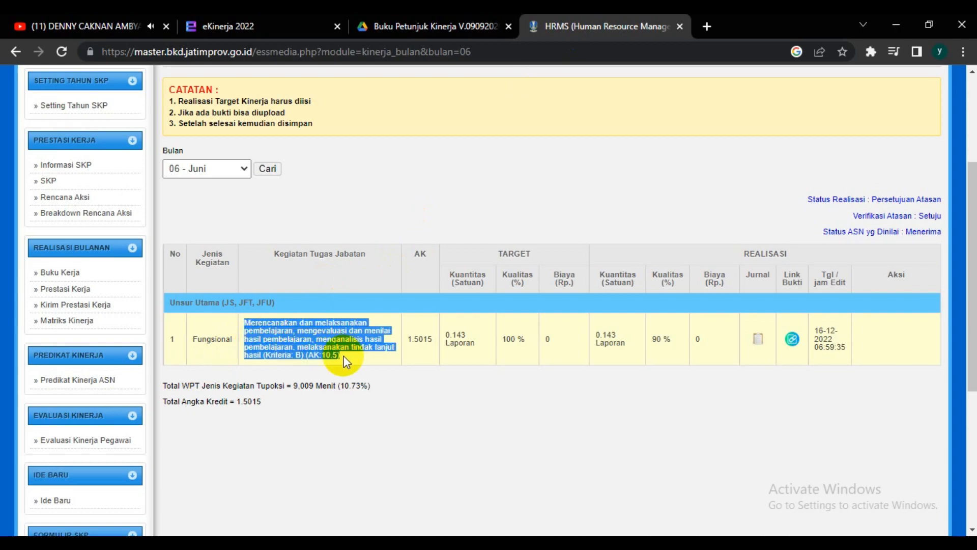
right_click(317, 348)
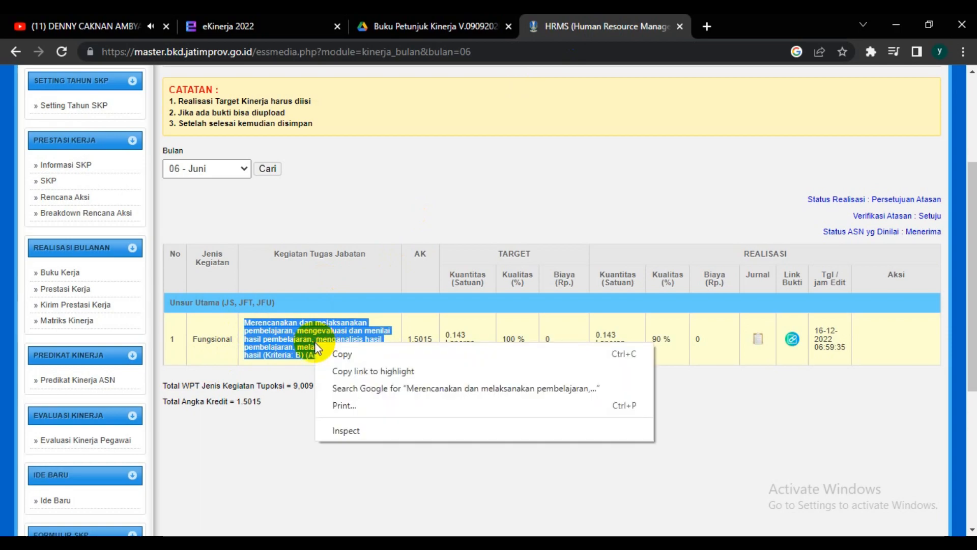
click(347, 359)
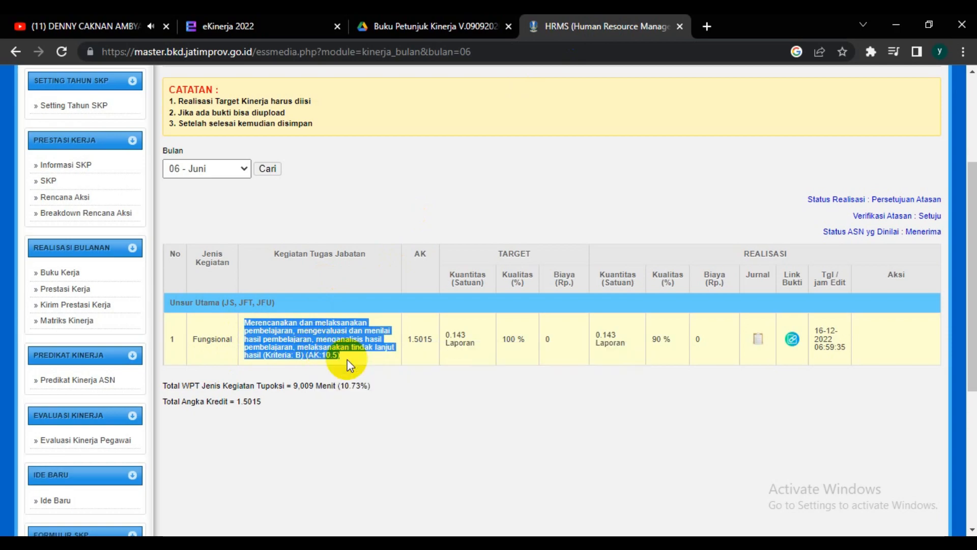
Step: In eKinerja's Tambah Rencana Aksi dialog, overwrite the entry with the copied text ending in "(Kriteria: B) (AK:10.5)" and save it
click(278, 27)
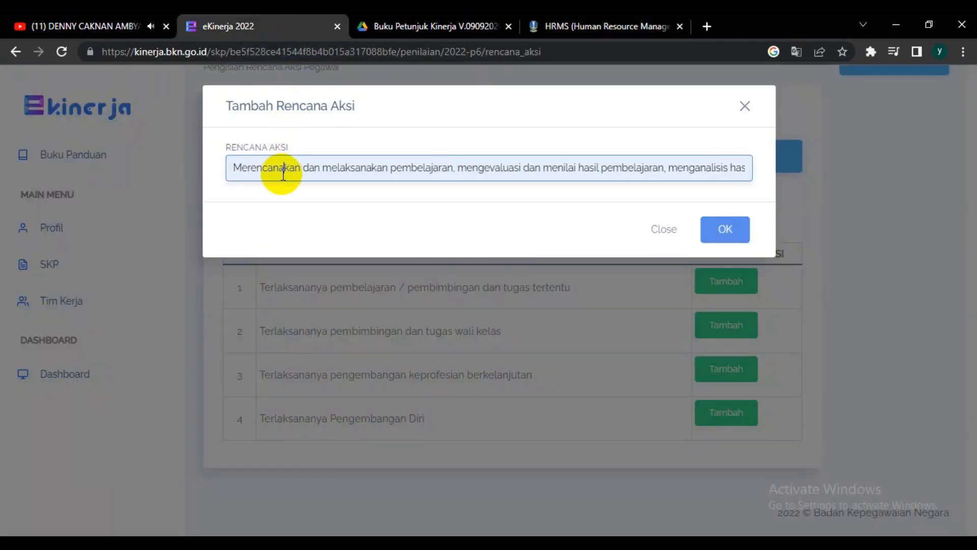
key(ctrl+a)
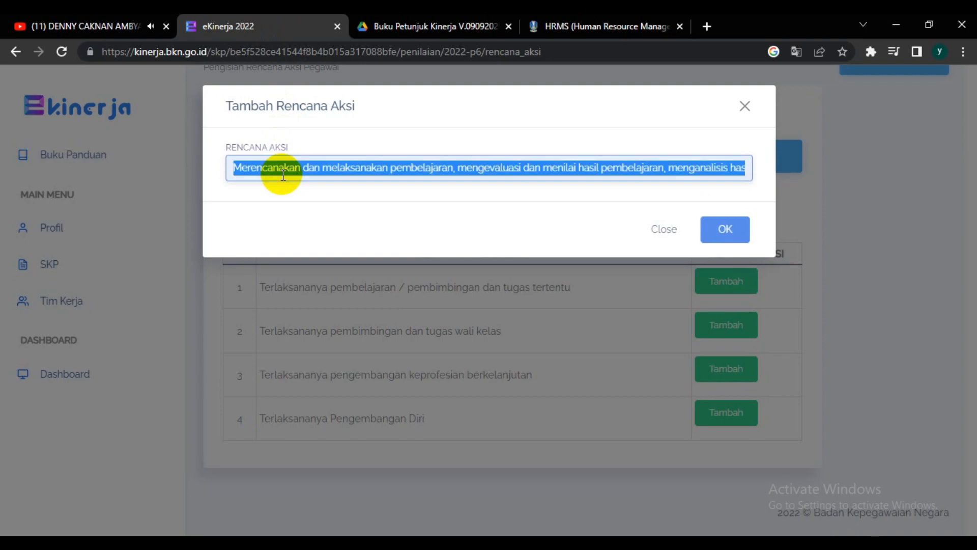
key(End)
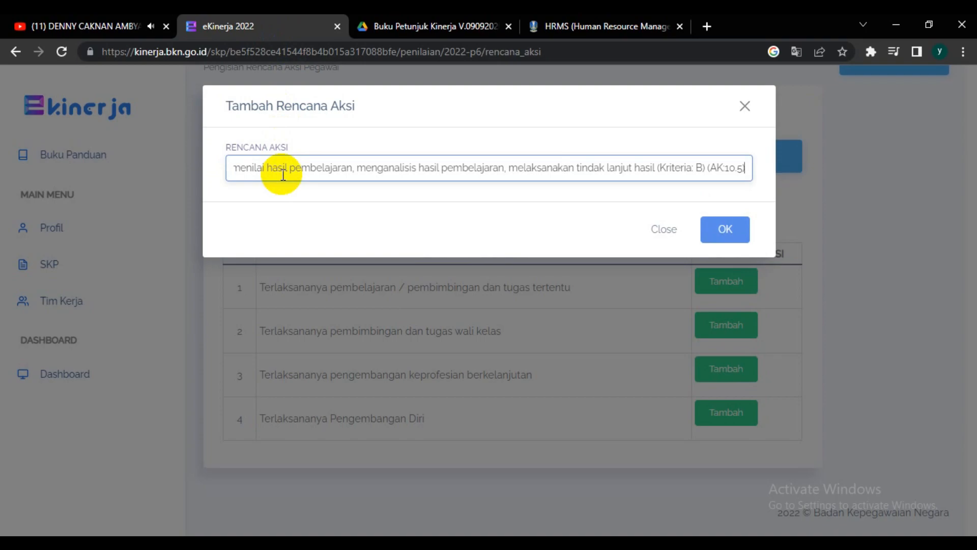
text())
click(725, 229)
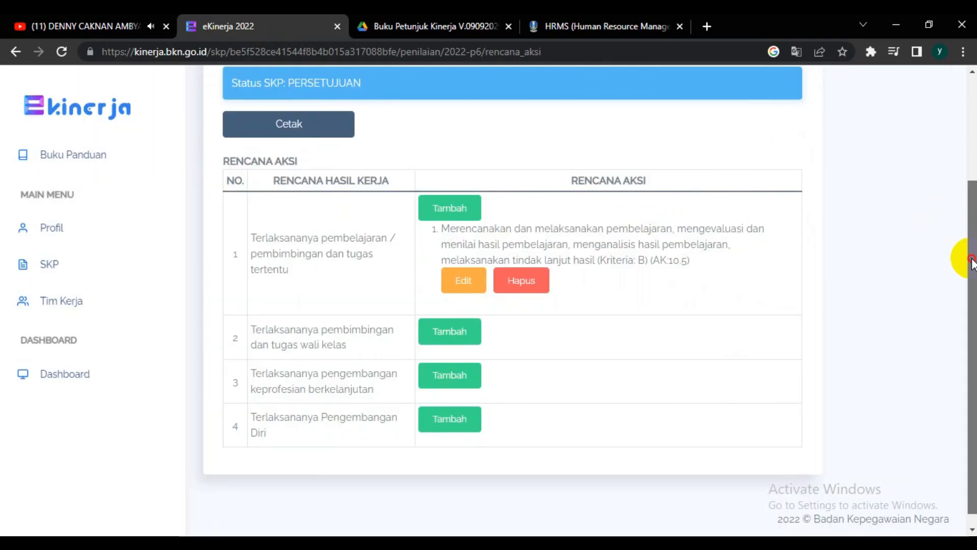
Step: Return to the Penilaian SKP page and open June's Pengisian Bukti Dukung form at its work results table
drag(971, 262, 962, 184)
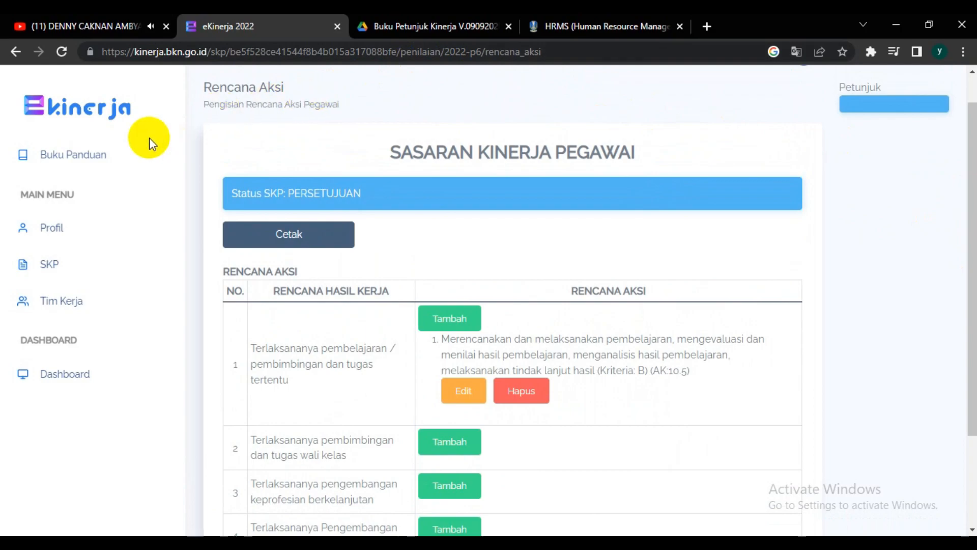
click(14, 54)
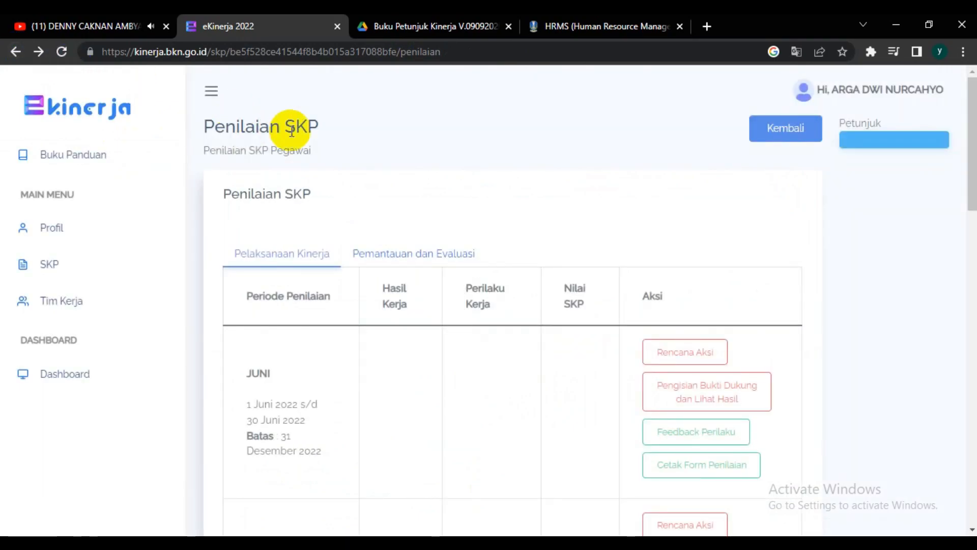
click(670, 394)
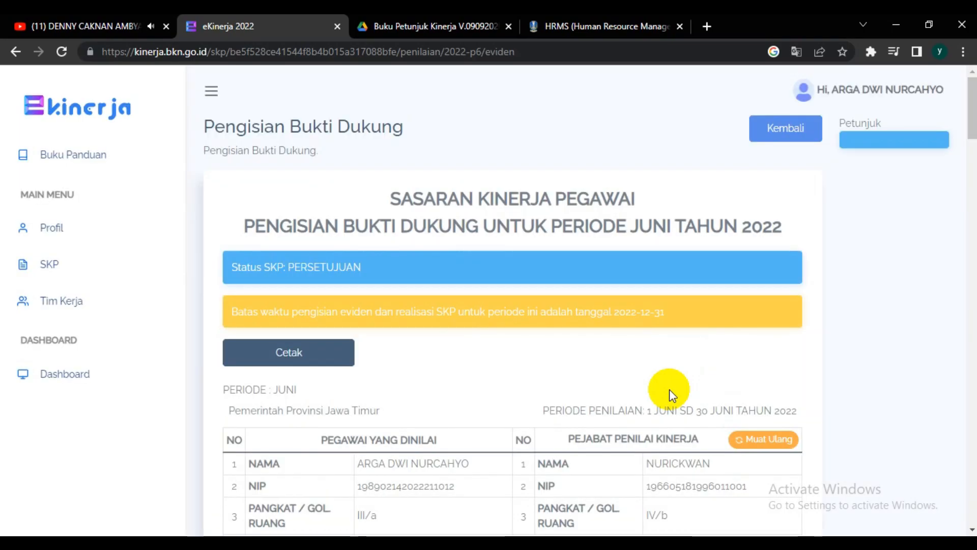
drag(972, 127, 972, 201)
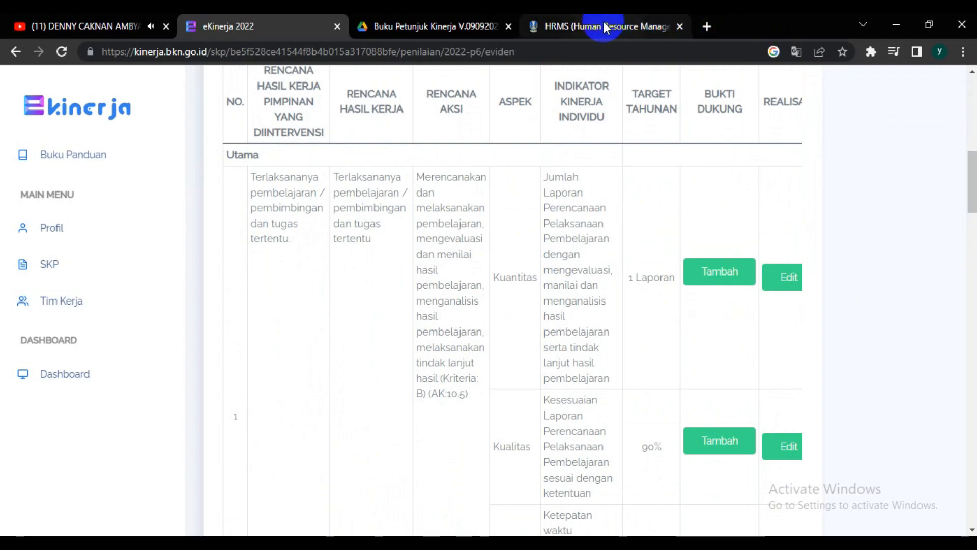
Step: Open the Link Bukti of the June activity in the HRMS and copy the Google Drive address of the linked PDF
drag(605, 28, 446, 15)
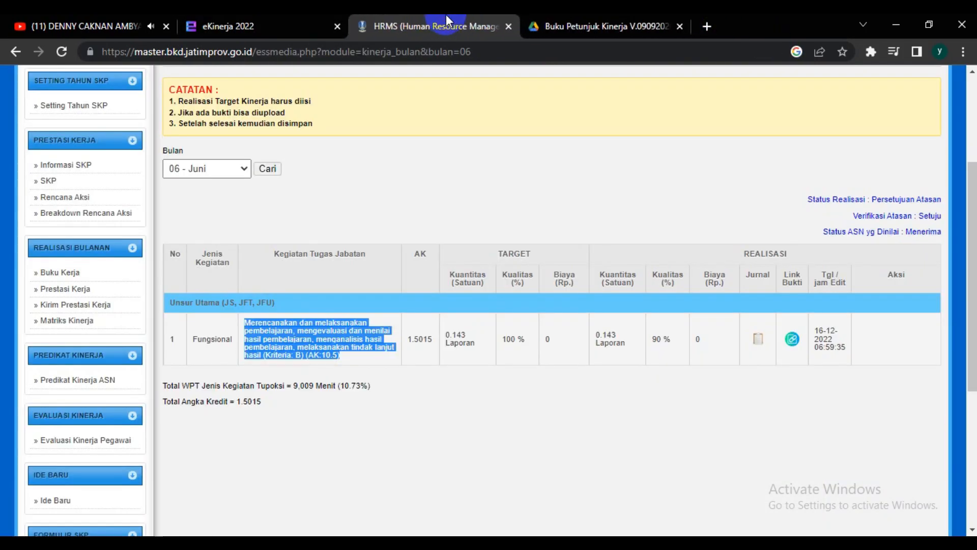
click(792, 341)
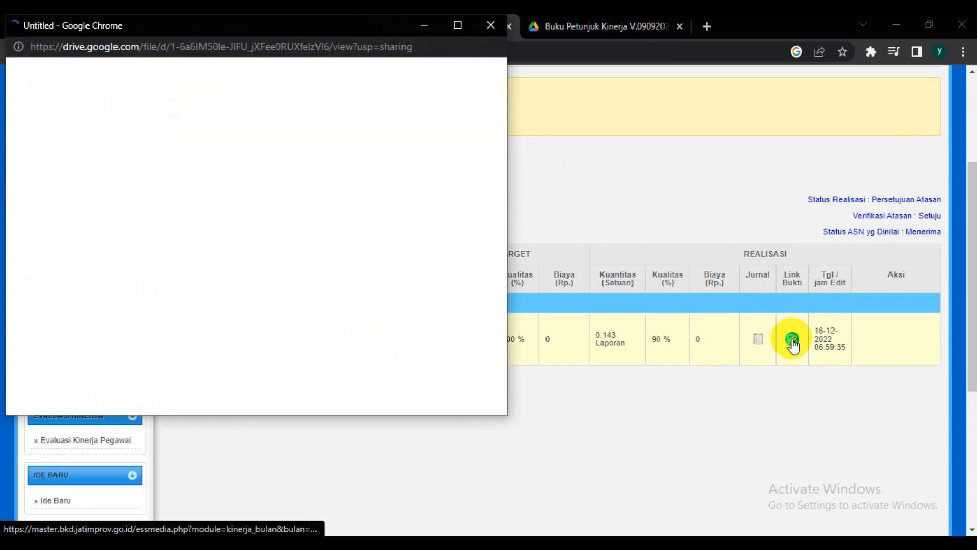
click(232, 160)
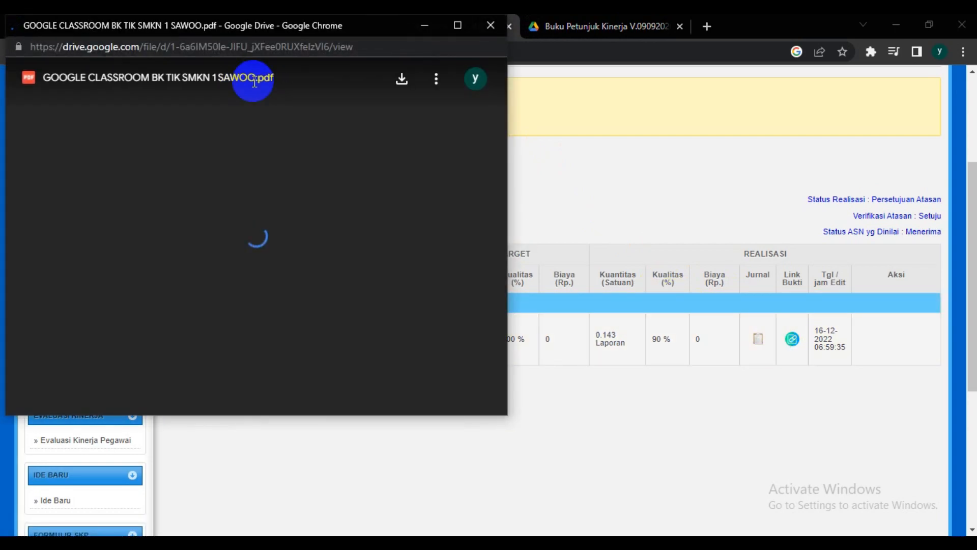
click(249, 49)
right_click(249, 49)
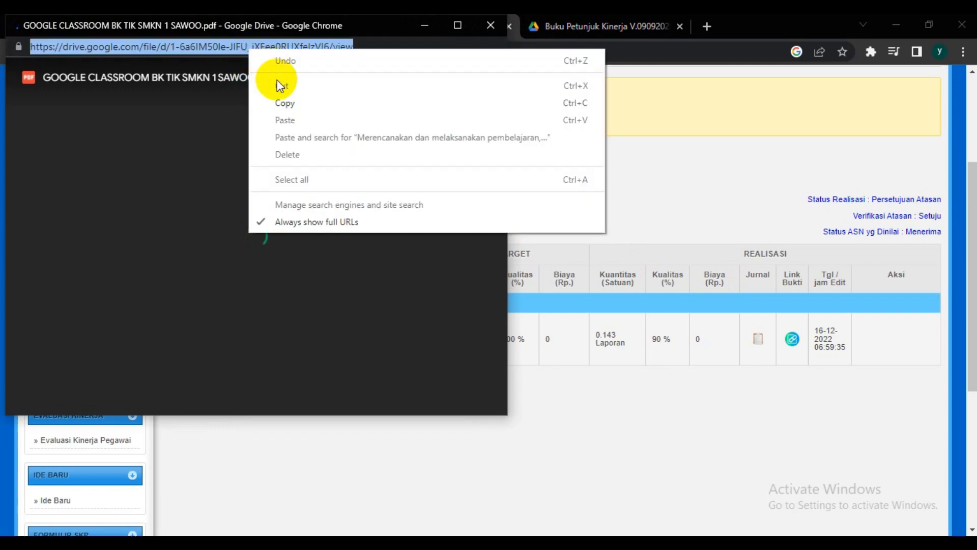
click(282, 106)
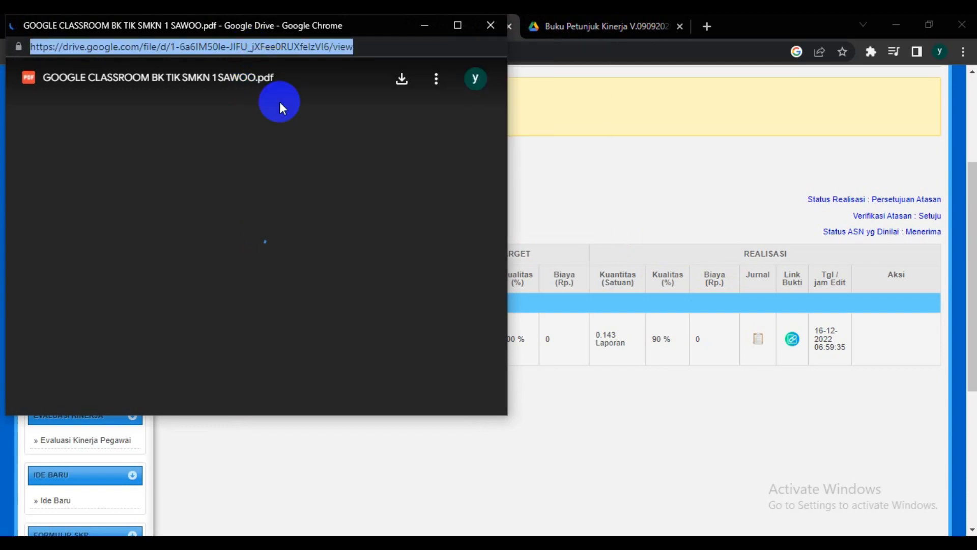
click(551, 77)
Step: Back in eKinerja, add a Bukti Dukung to the Kuantitas aspect and name it "KBM Mapel PKKWU Kelas XI TKJ"
click(279, 23)
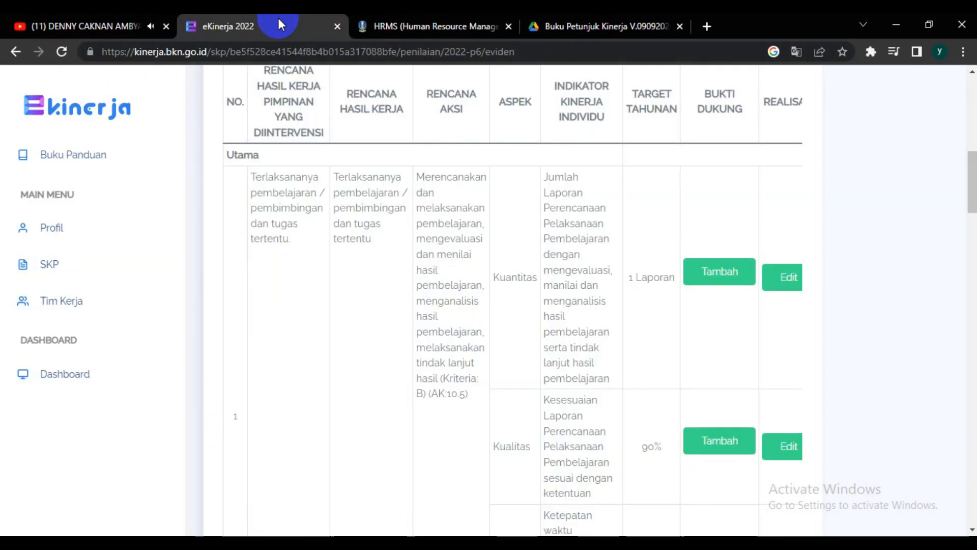
click(722, 270)
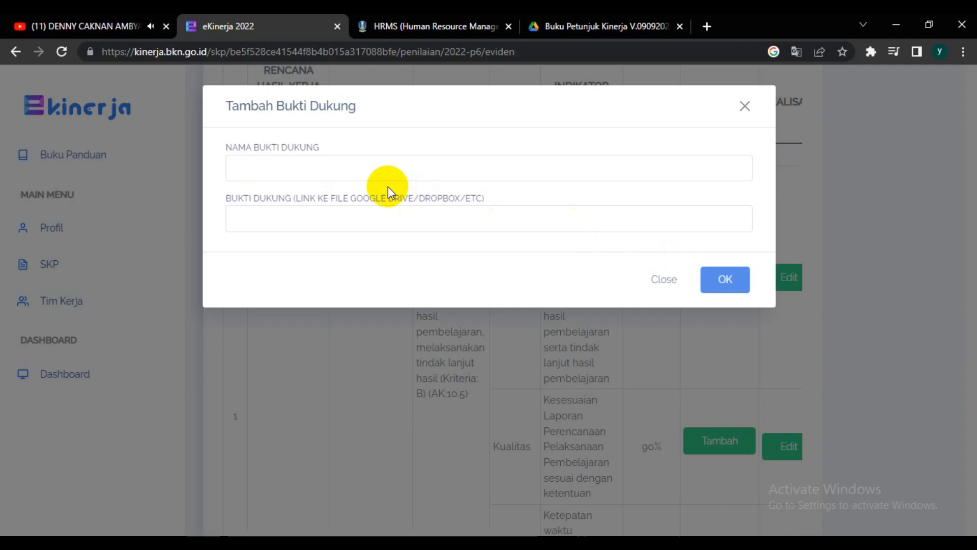
click(365, 169)
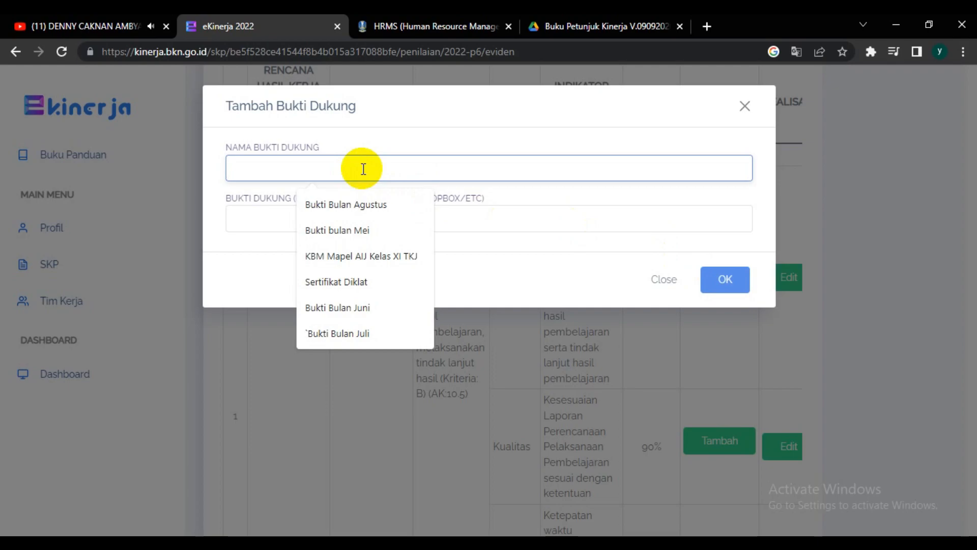
text(K)
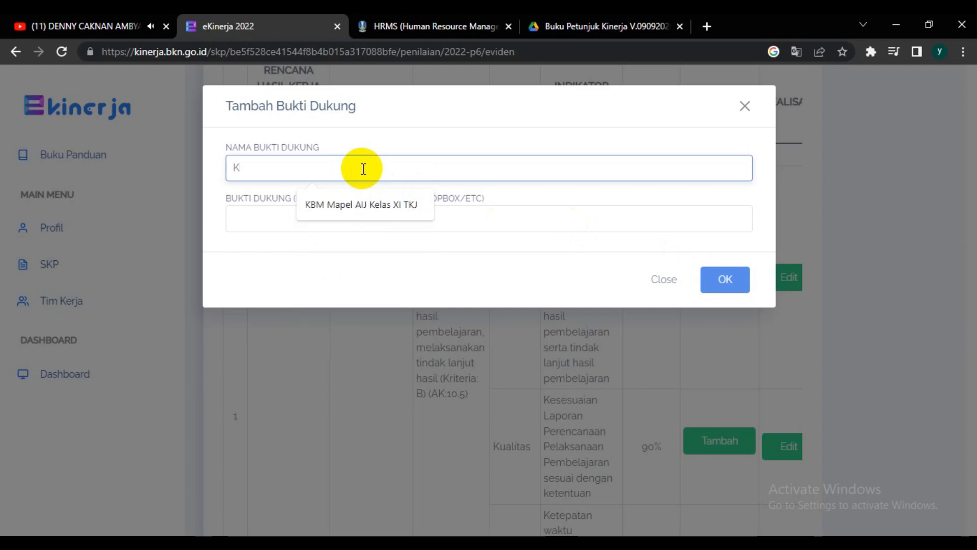
text(BM)
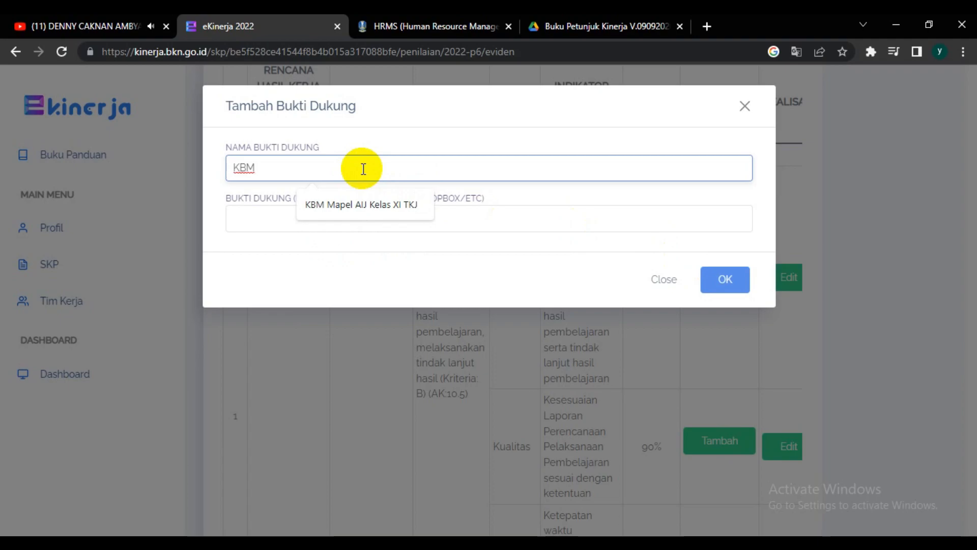
text( M)
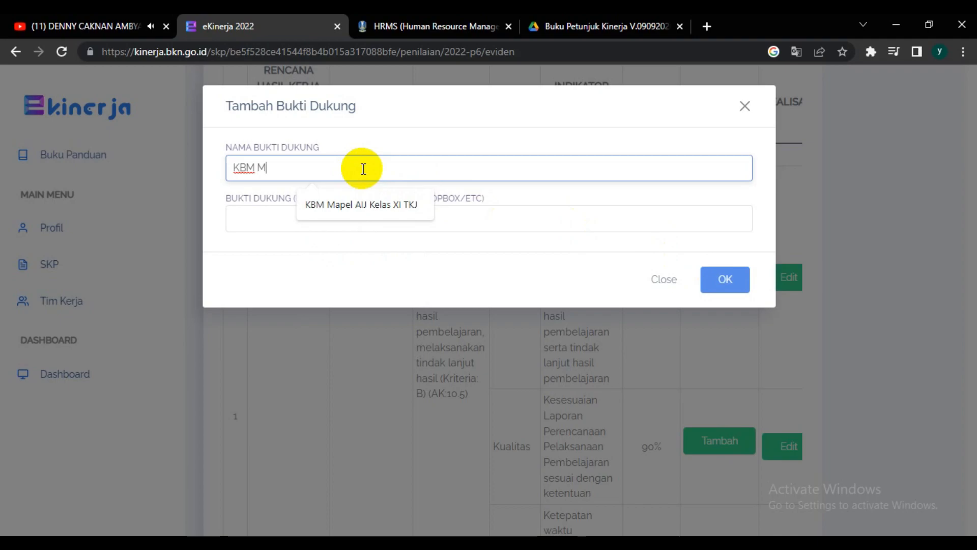
text(apel)
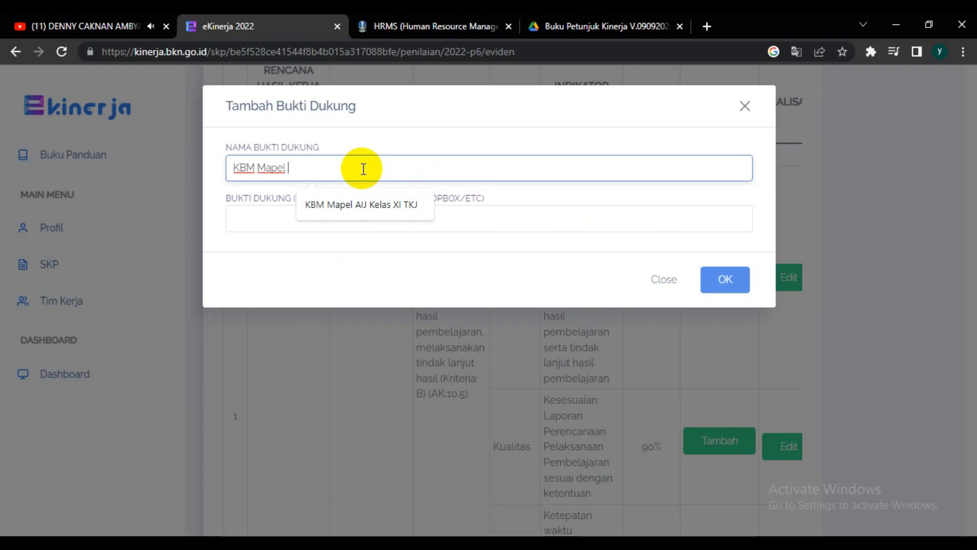
text( P)
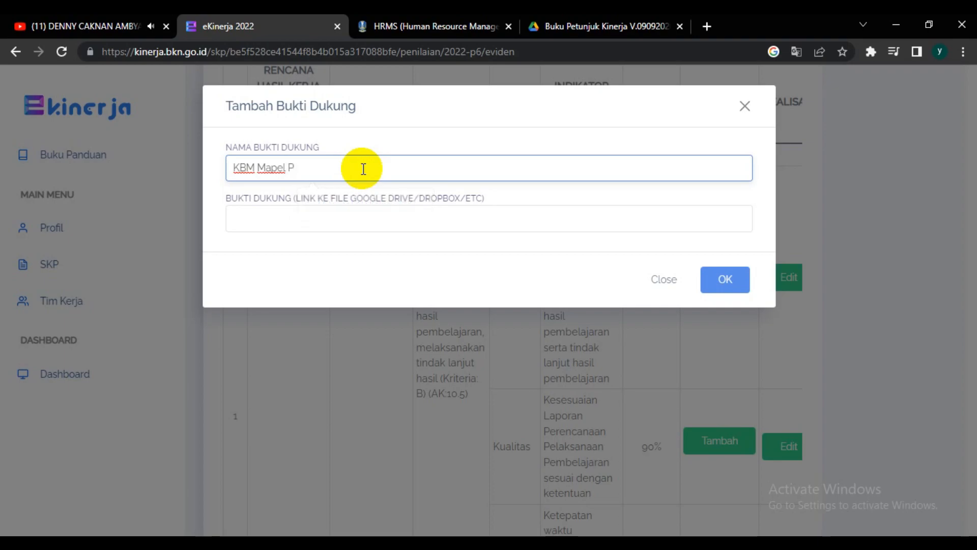
text(KKWU K)
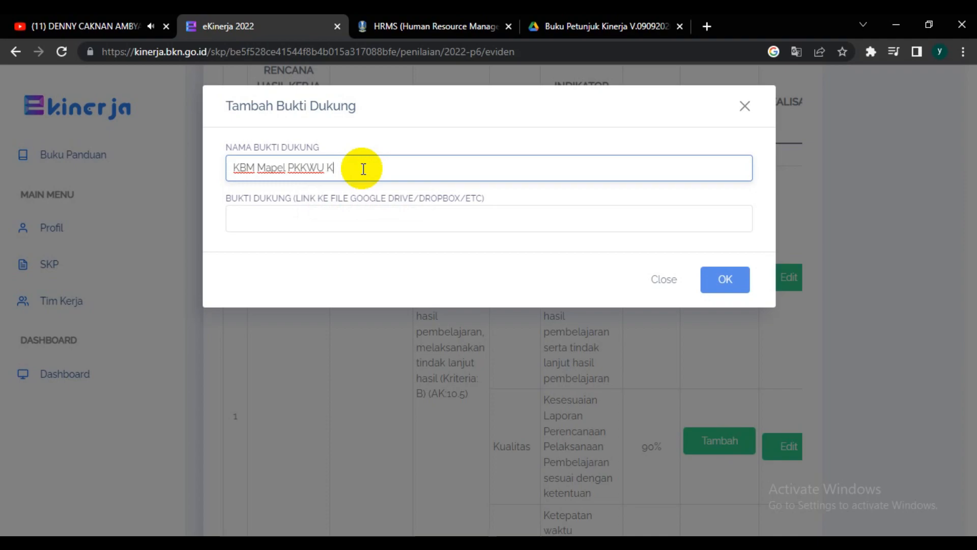
text(elas)
text( XI)
text(I)
text( TKJ)
Step: Return to the HRMS, reopen the June activity's evidence link and copy the address of "GOOGLE CLASSROOM BK TIK SMKN 1 SAWOO.pdf" again
click(329, 215)
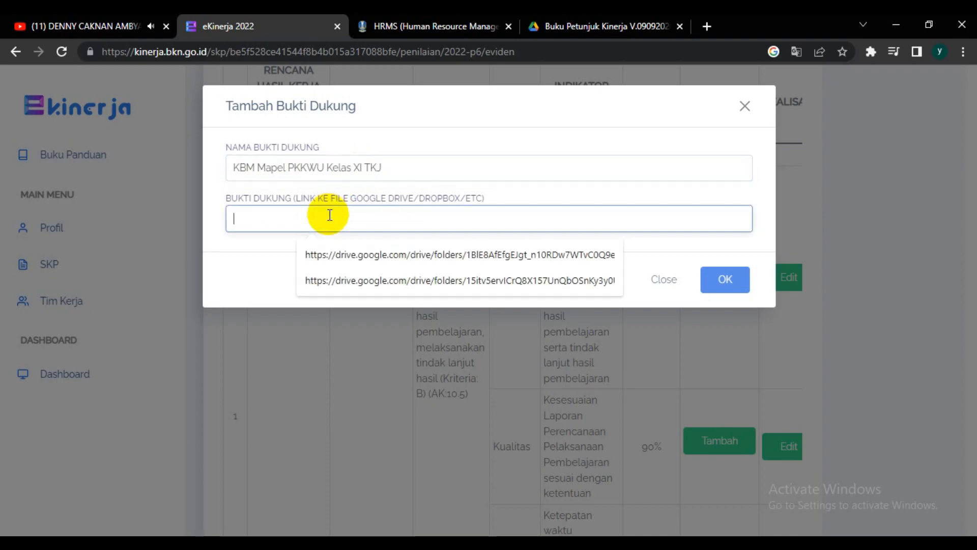
right_click(330, 216)
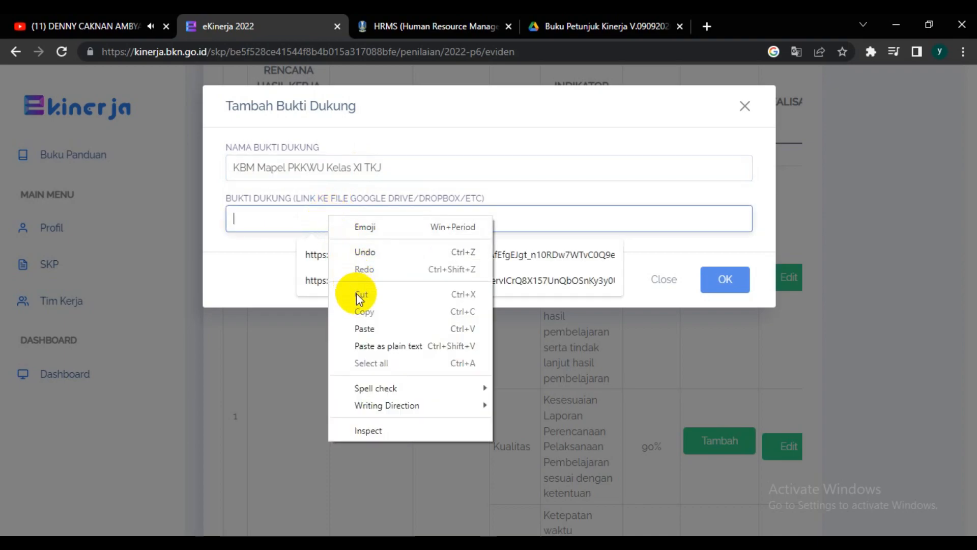
click(293, 217)
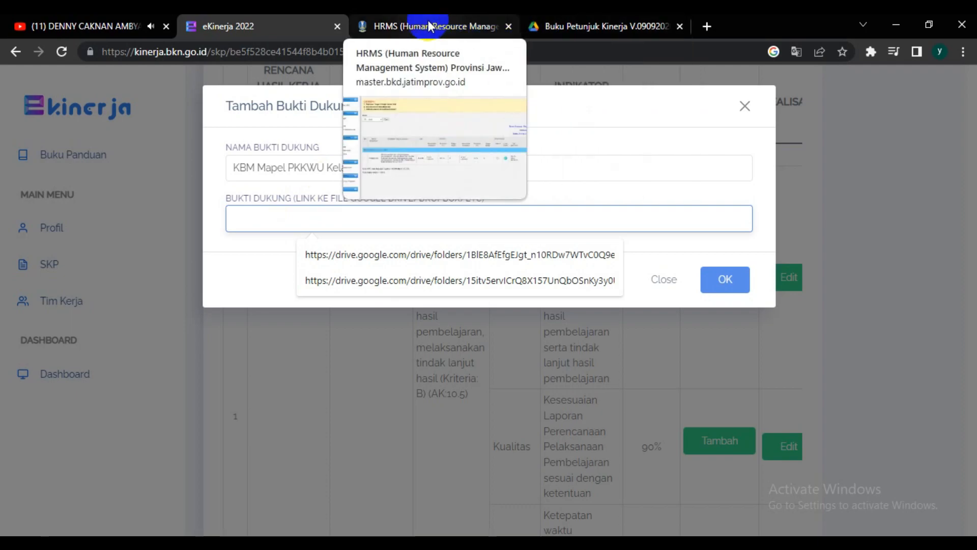
click(428, 24)
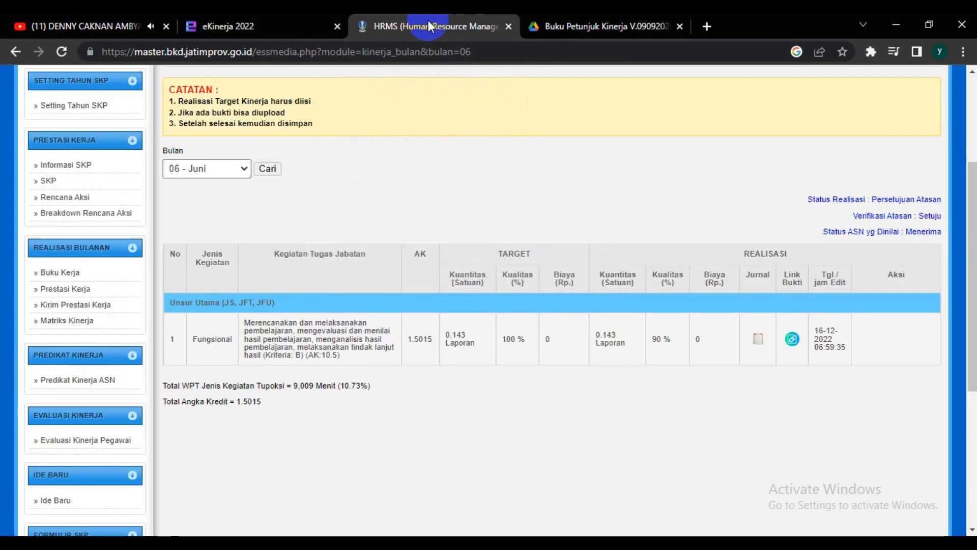
click(792, 339)
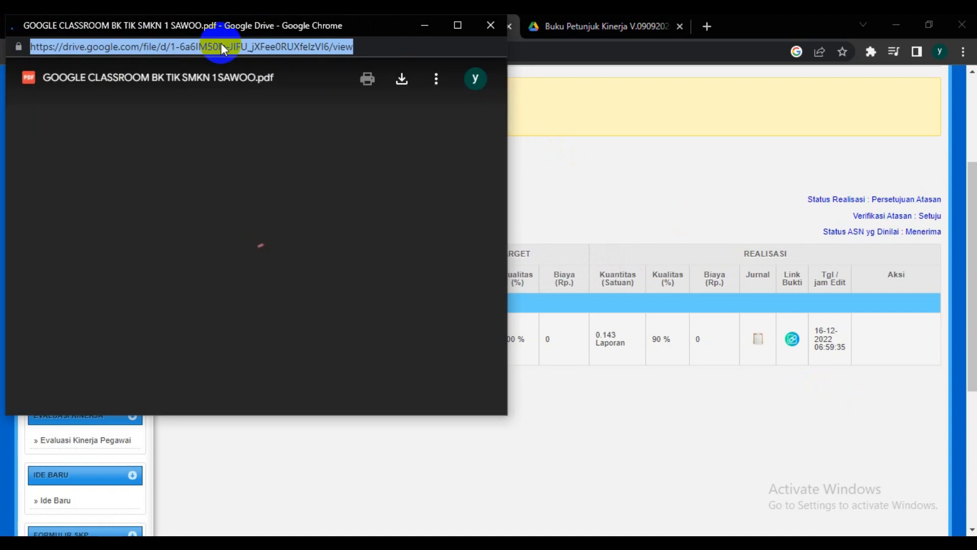
right_click(222, 46)
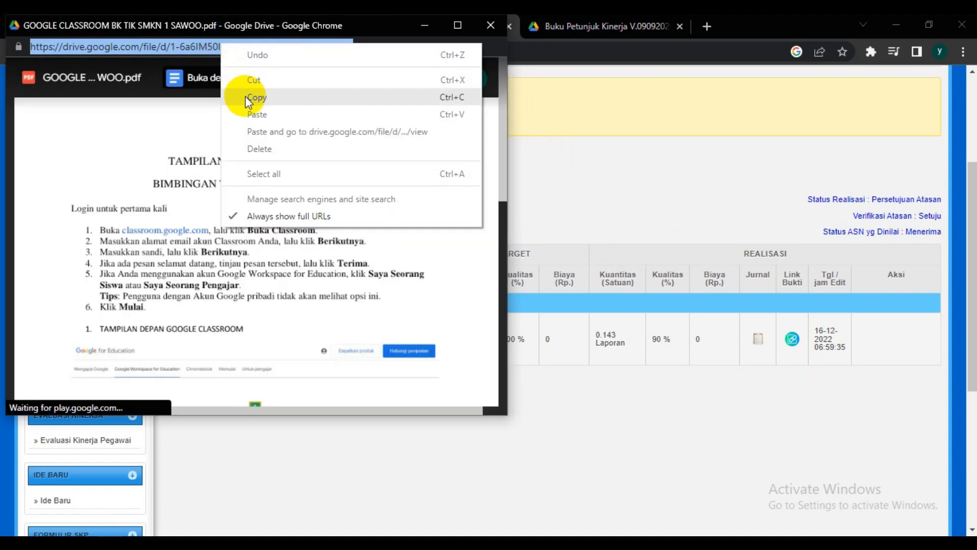
click(246, 96)
click(581, 114)
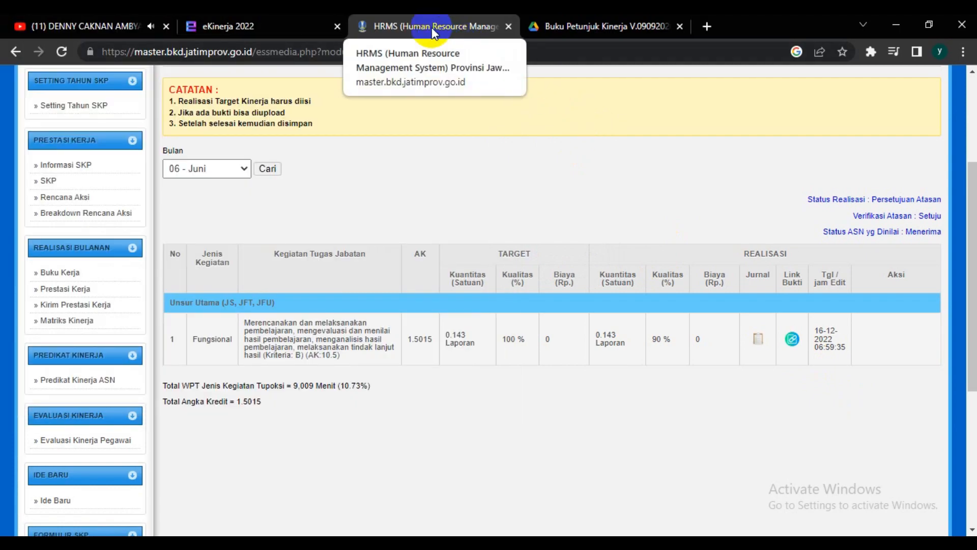
Step: In eKinerja's Tambah Bukti Dukung dialog, paste the copied Google Drive address as the evidence link and save the entry
click(281, 23)
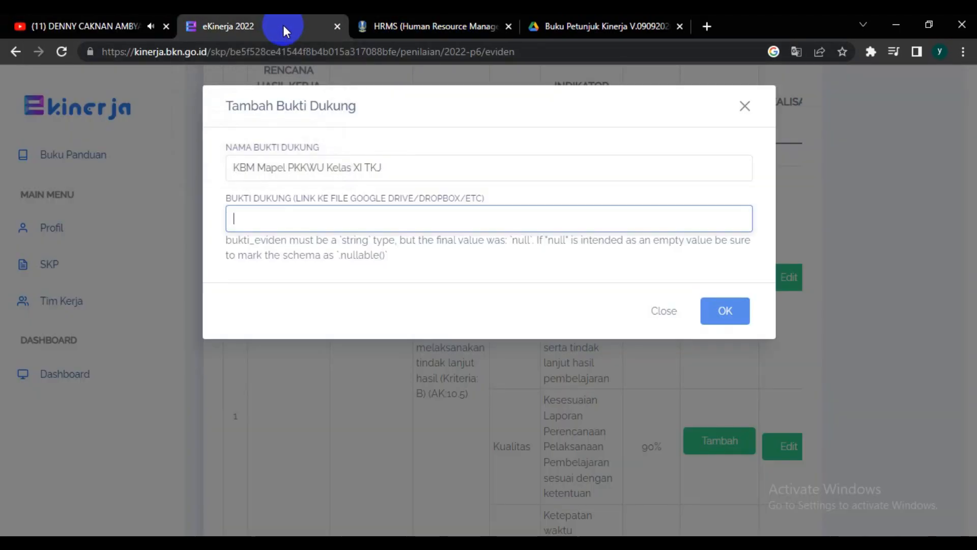
click(390, 223)
key(ctrl+v)
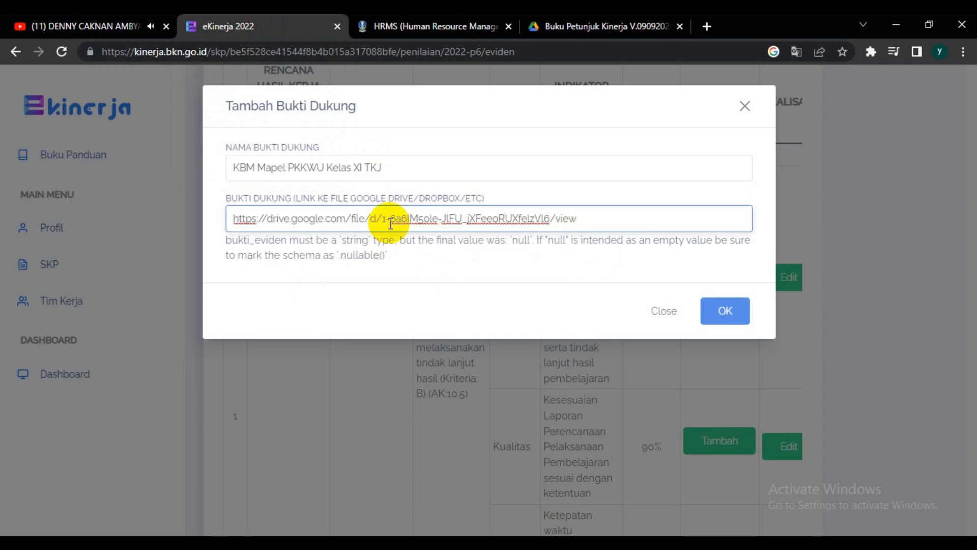
click(728, 315)
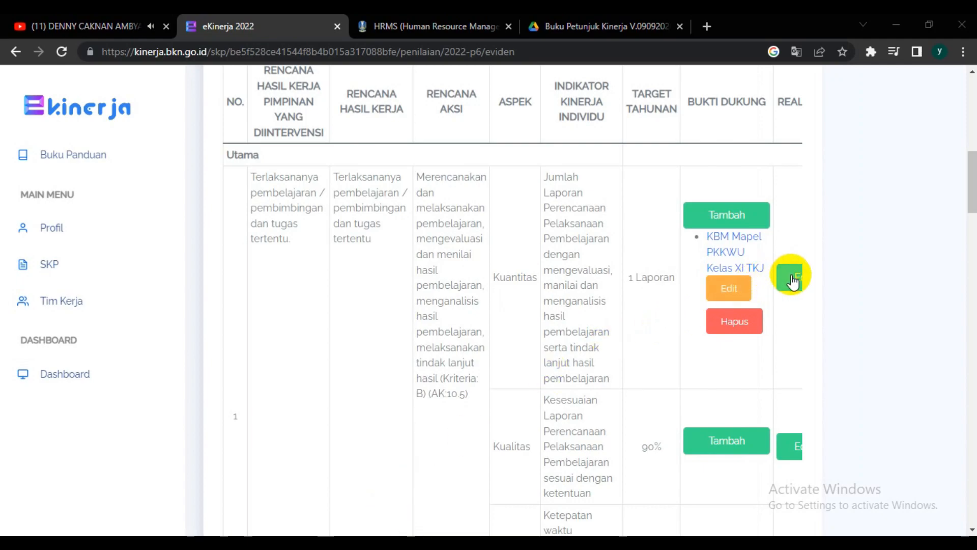
Step: Edit the Kuantitas aspect's realisation and set Realisasi to "Laporan Kegiatan Pembelajaran"
click(791, 277)
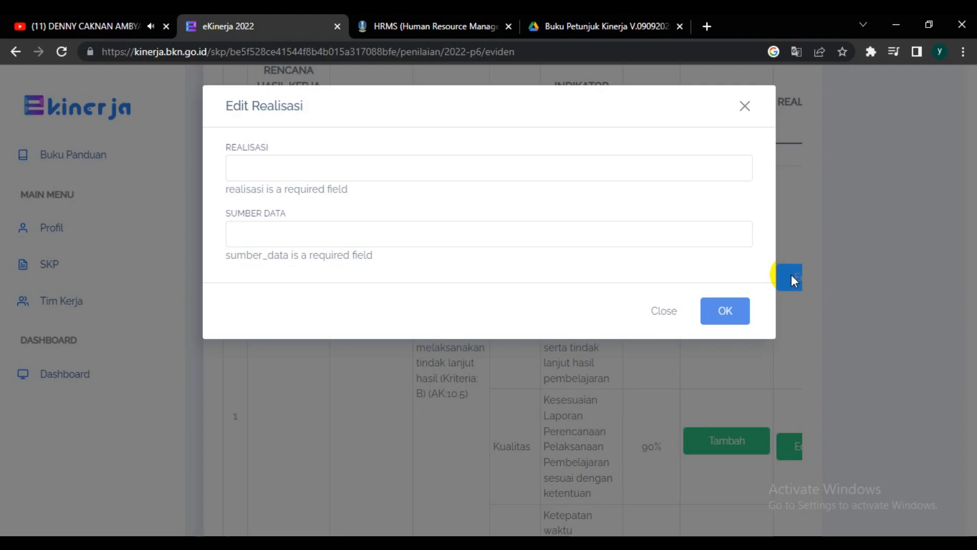
click(299, 170)
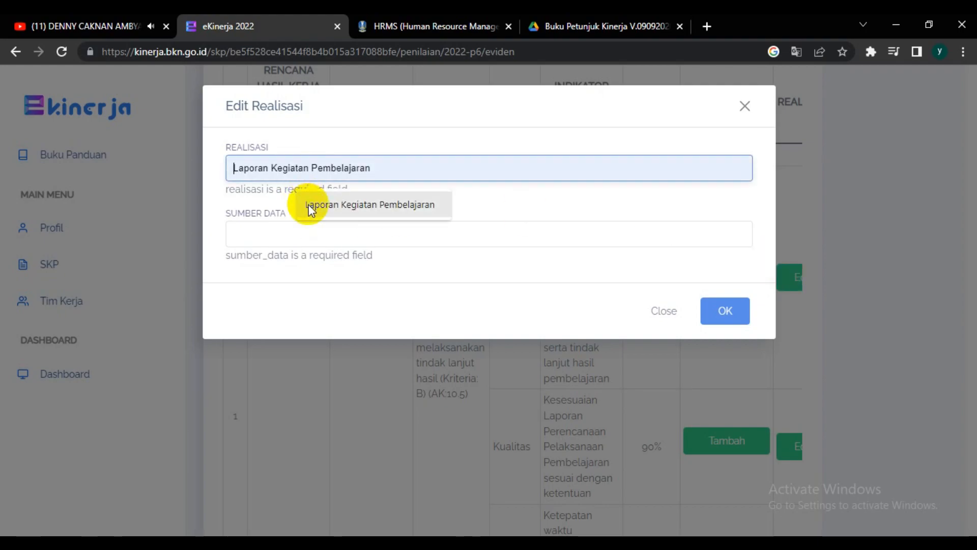
click(308, 204)
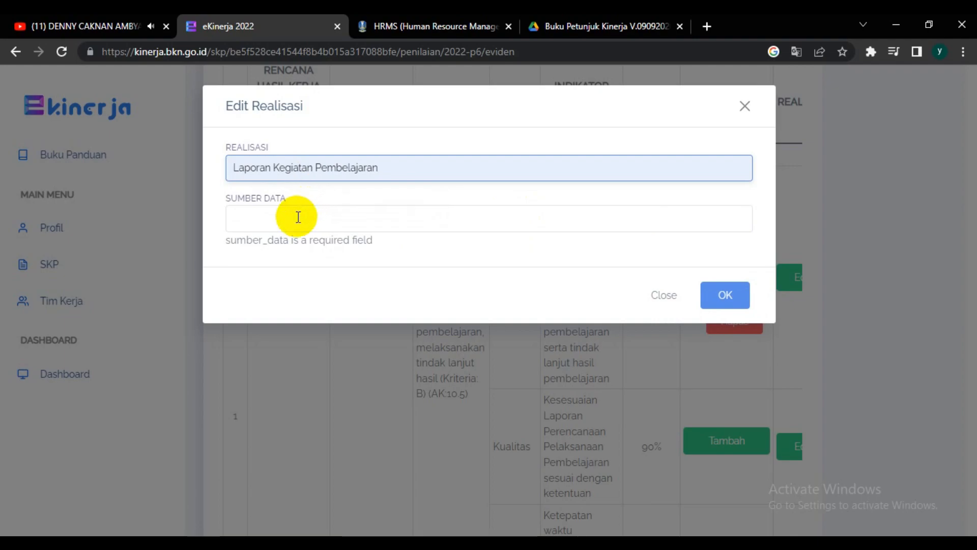
Step: Set the realisation's Sumber Data to "Google Drive" and save the realisation
click(298, 217)
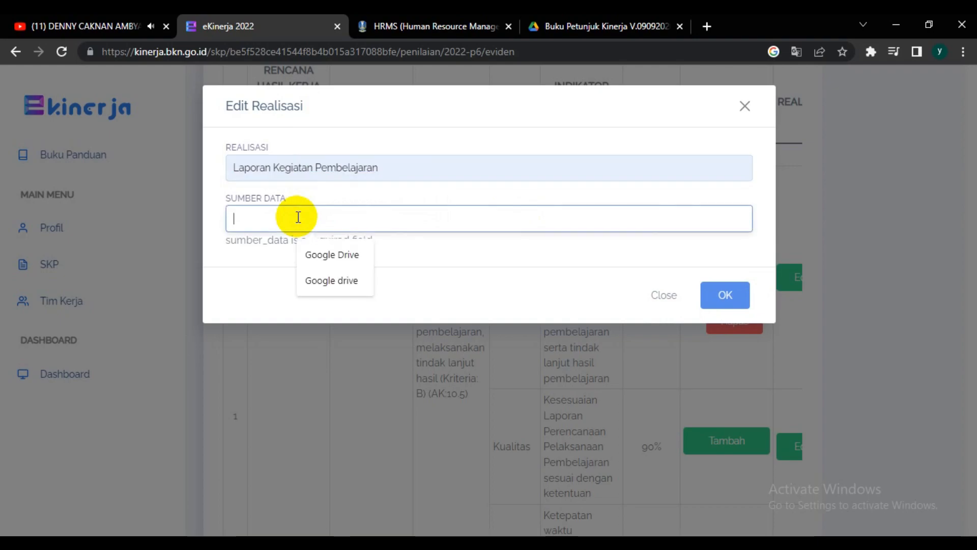
click(315, 265)
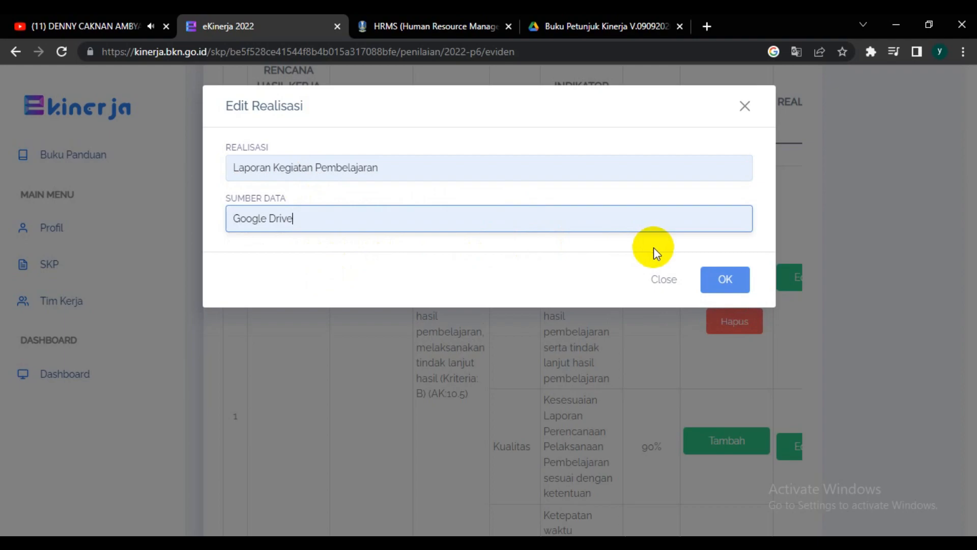
click(347, 221)
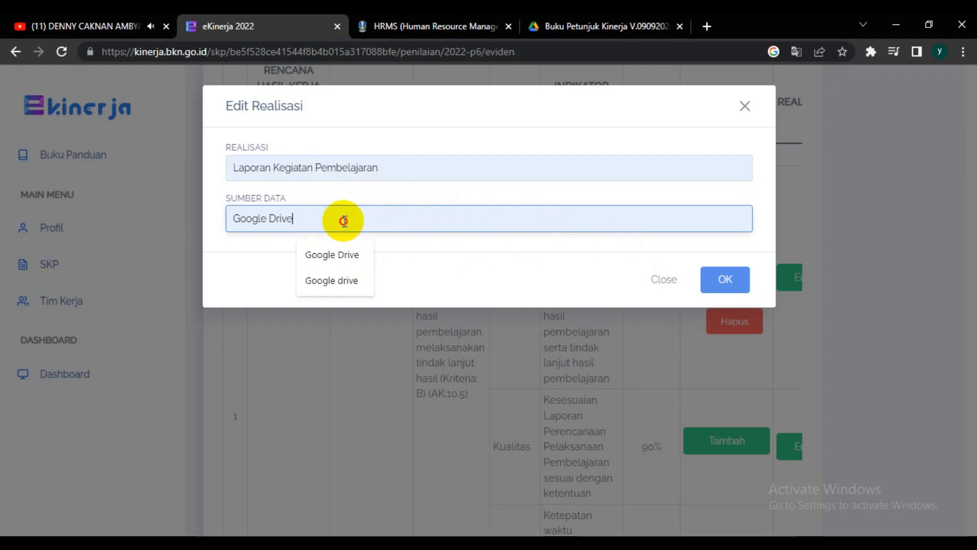
drag(347, 221, 224, 224)
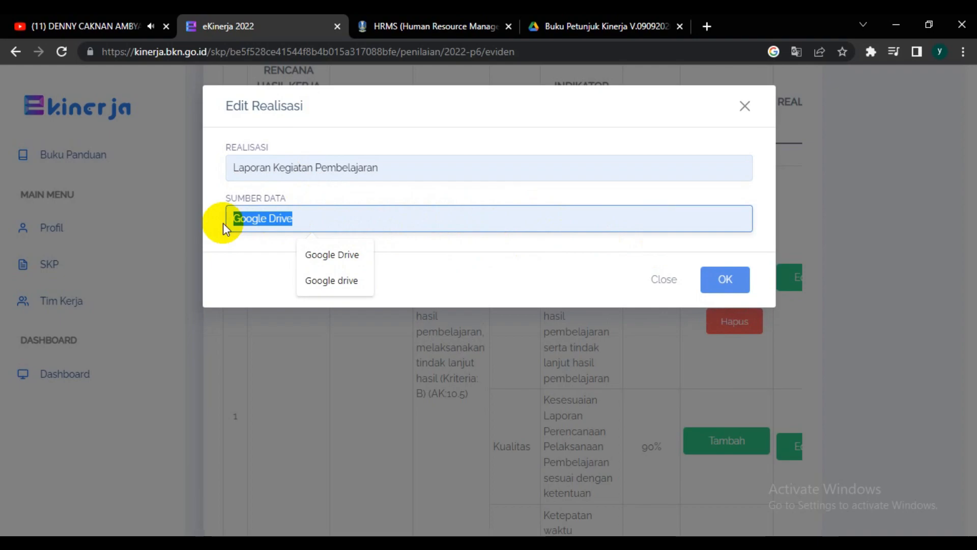
text(Go)
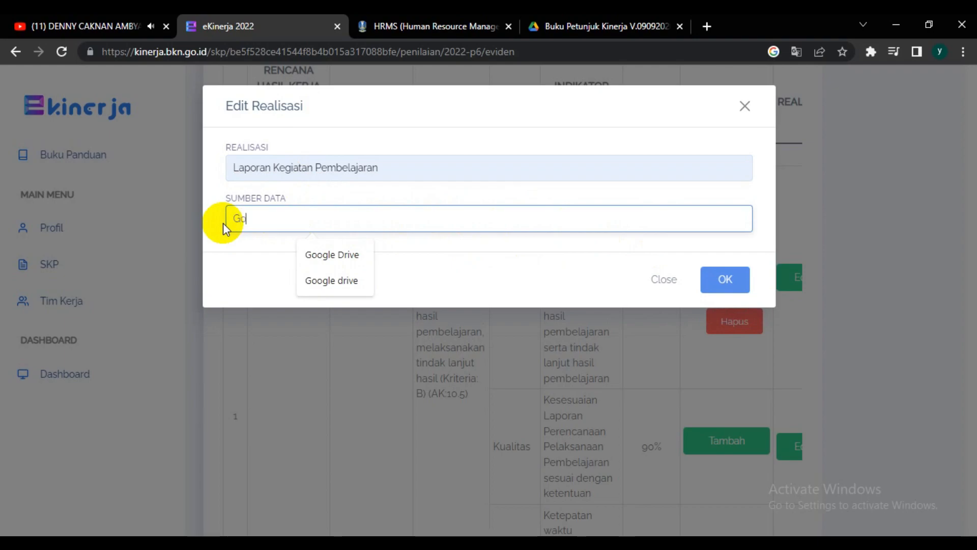
text(ogle Drive)
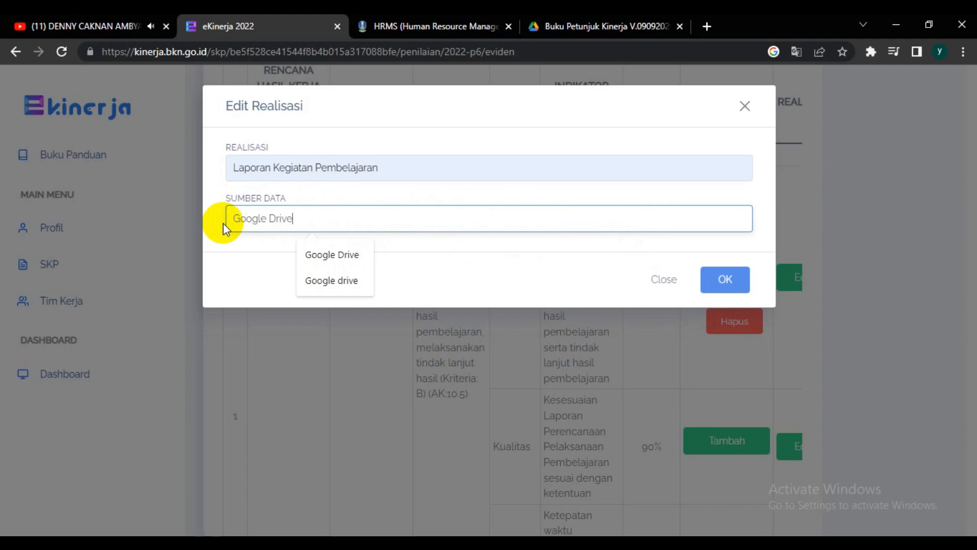
click(453, 255)
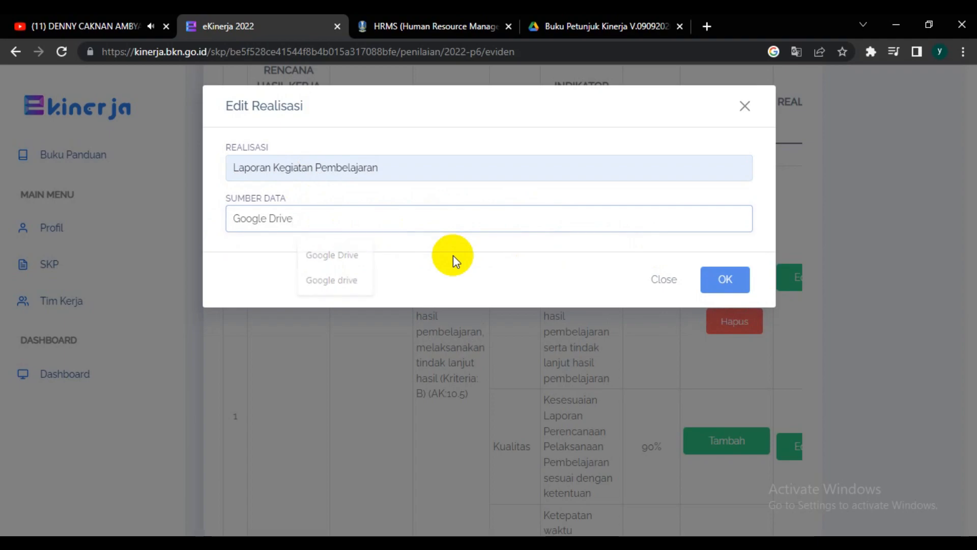
click(733, 284)
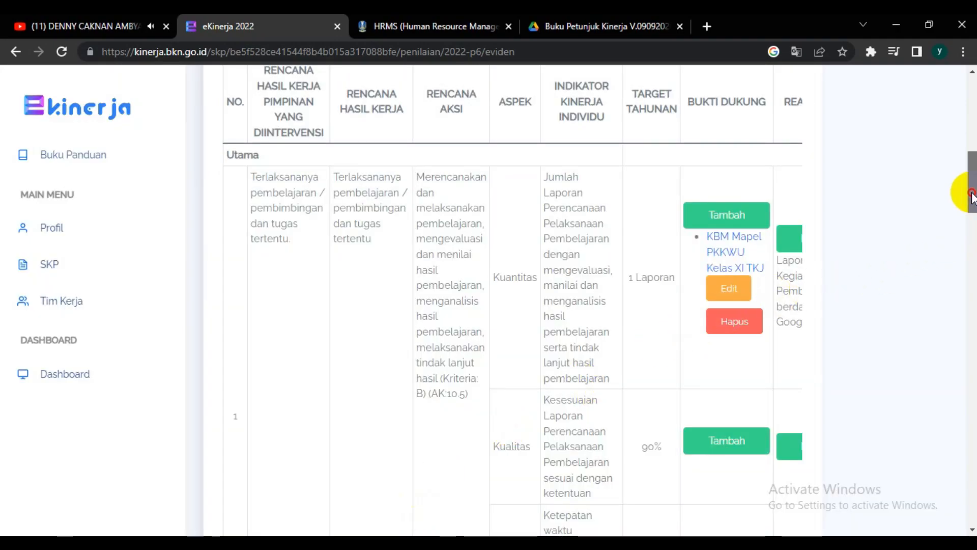
Step: Add supporting evidence to the first result's Kualitas aspect, named "KBM Mapel PKKWU Kelas XI TKJ", with the copied Google Drive address as its link
drag(971, 196, 963, 210)
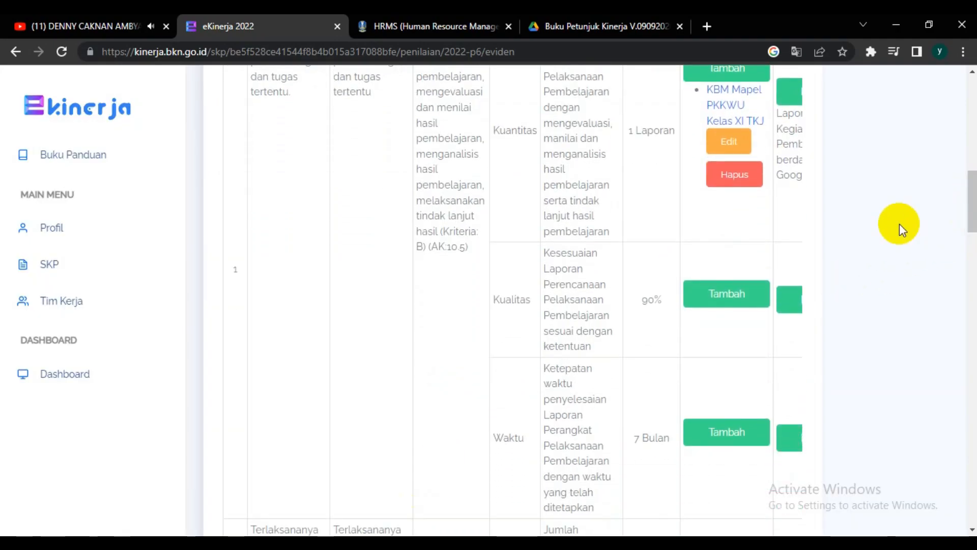
click(714, 303)
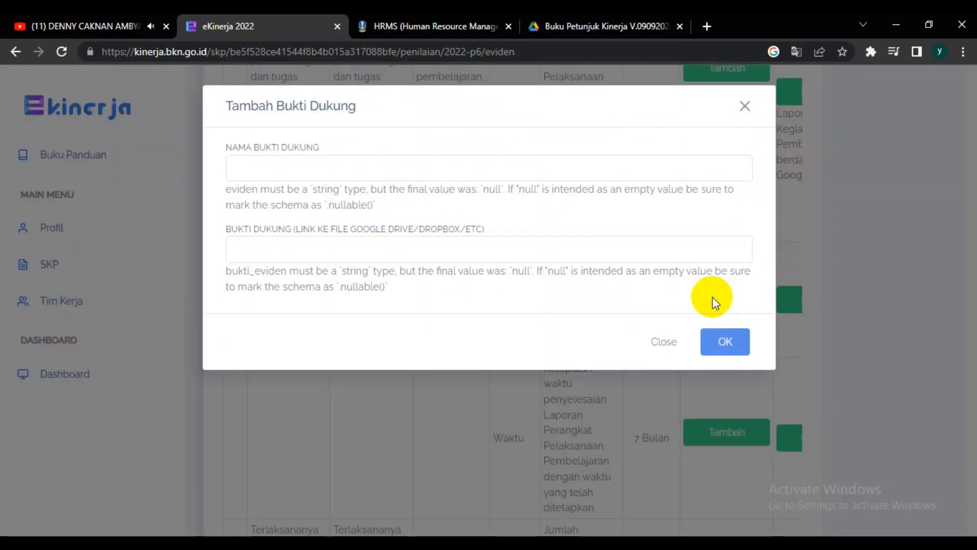
click(370, 164)
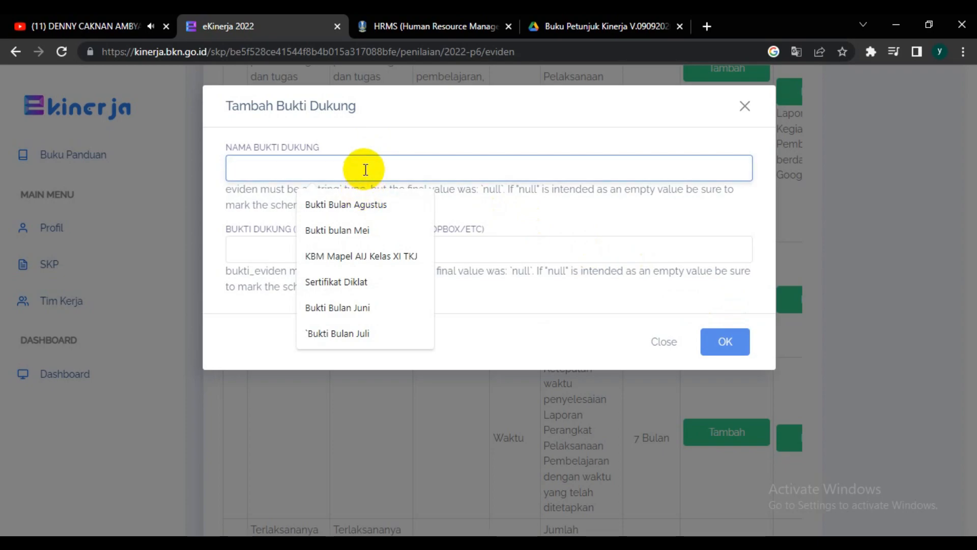
text(KBM Mapel PKKWU Kelas XI TKJ)
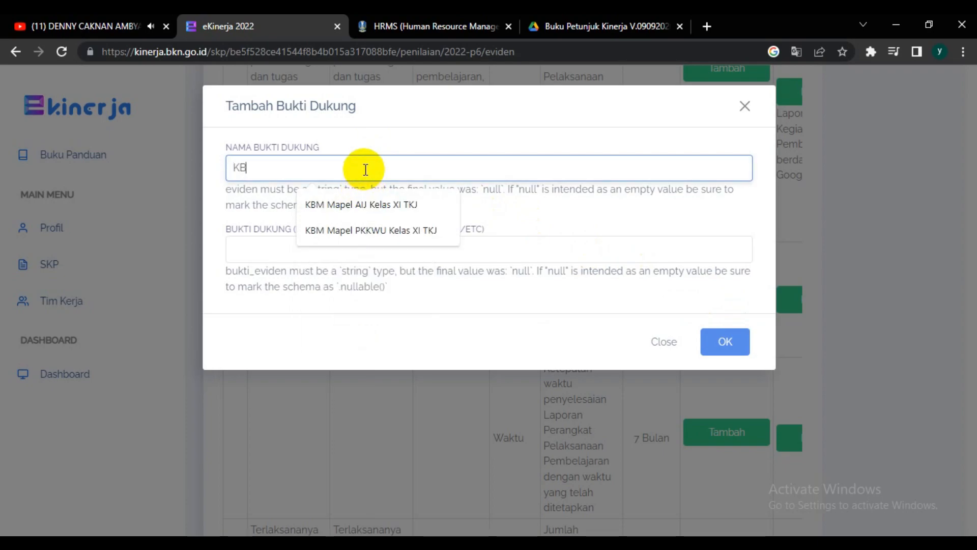
click(374, 230)
click(355, 224)
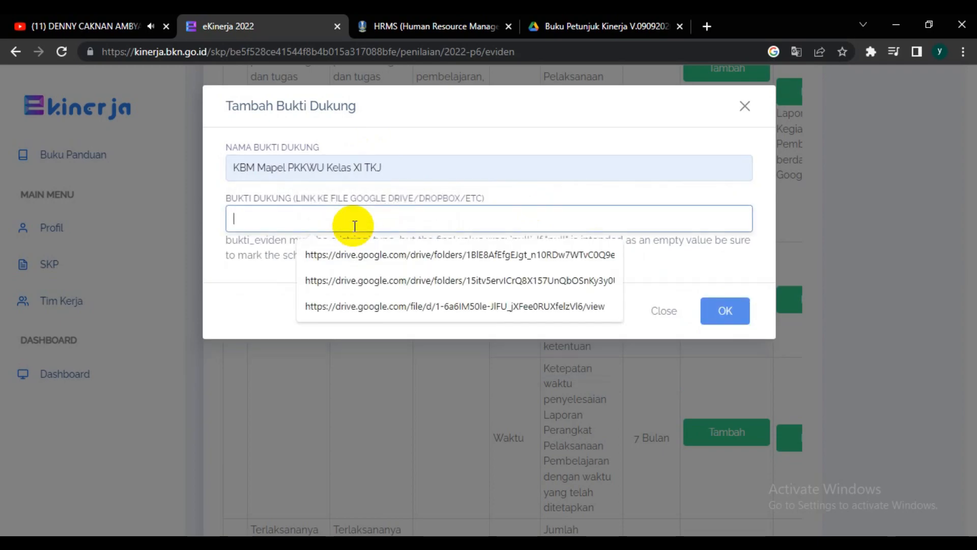
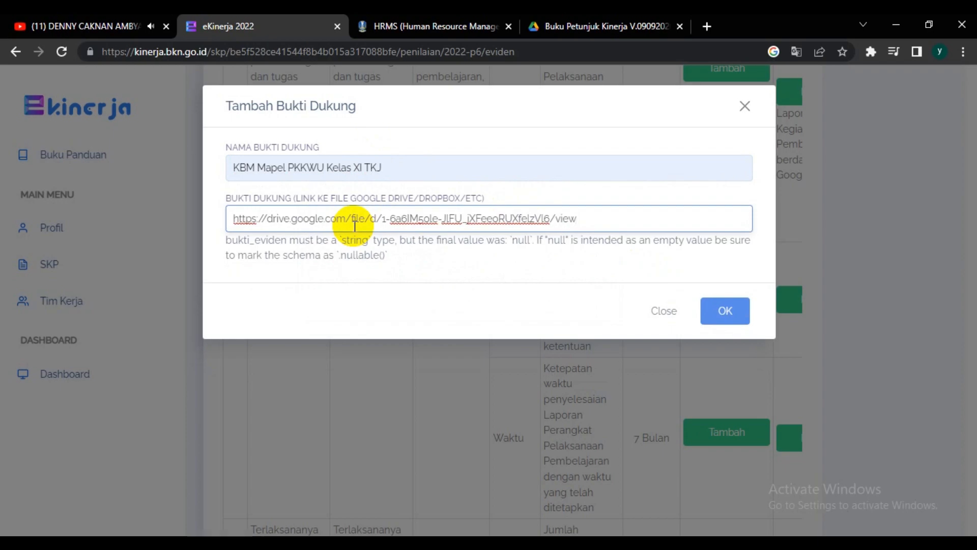
click(721, 311)
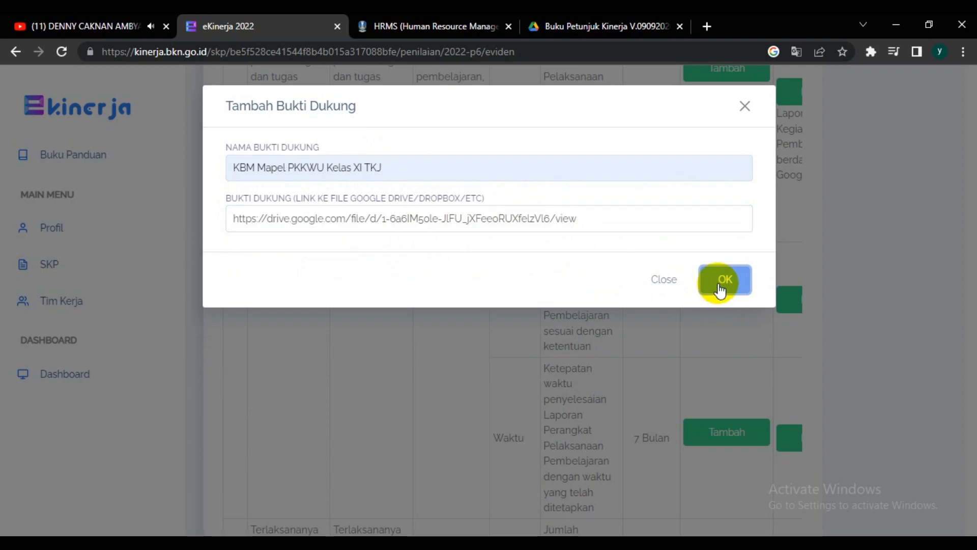
click(720, 284)
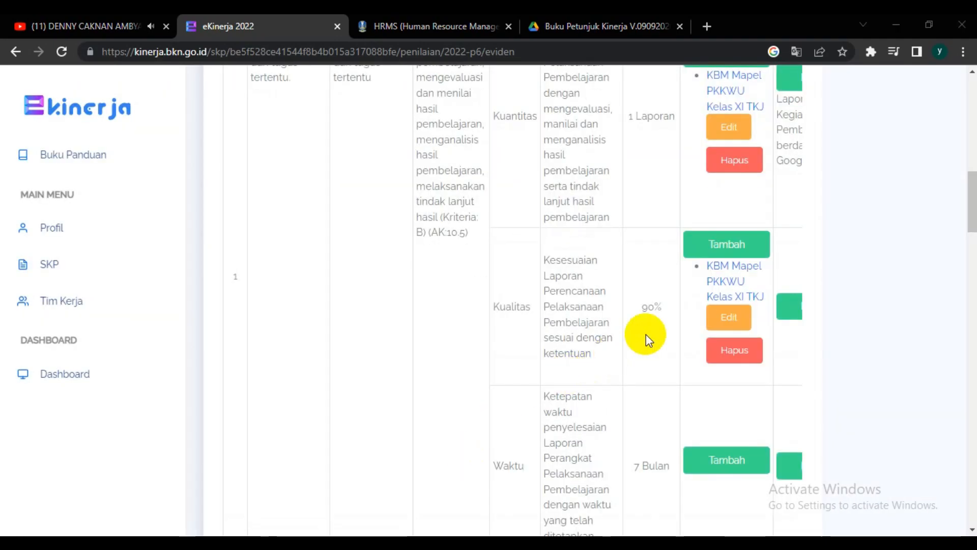
Step: Fill in the Kualitas aspect's realisation with Realisasi "Laporan Kegiatan Pembelajaran" and Sumber Data "Google Drive", and save it
click(789, 307)
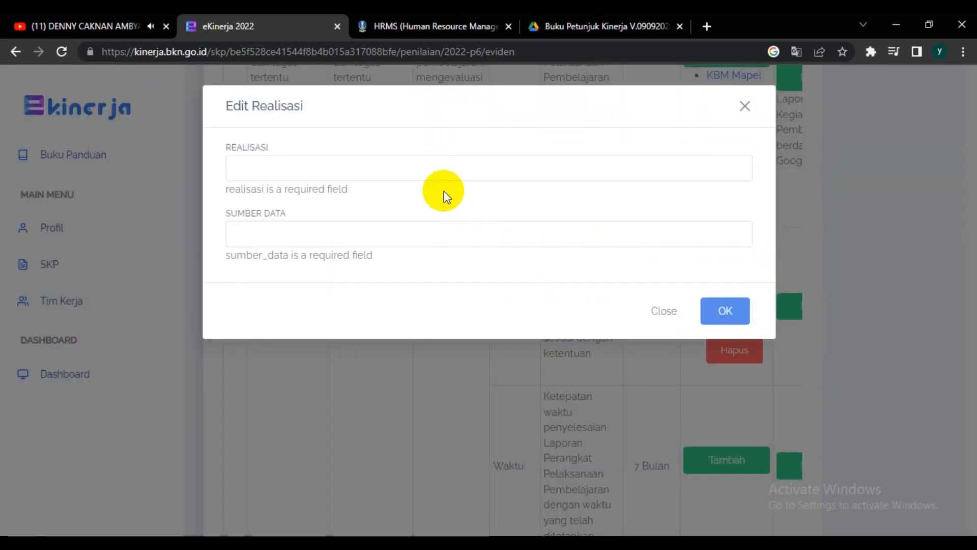
click(446, 166)
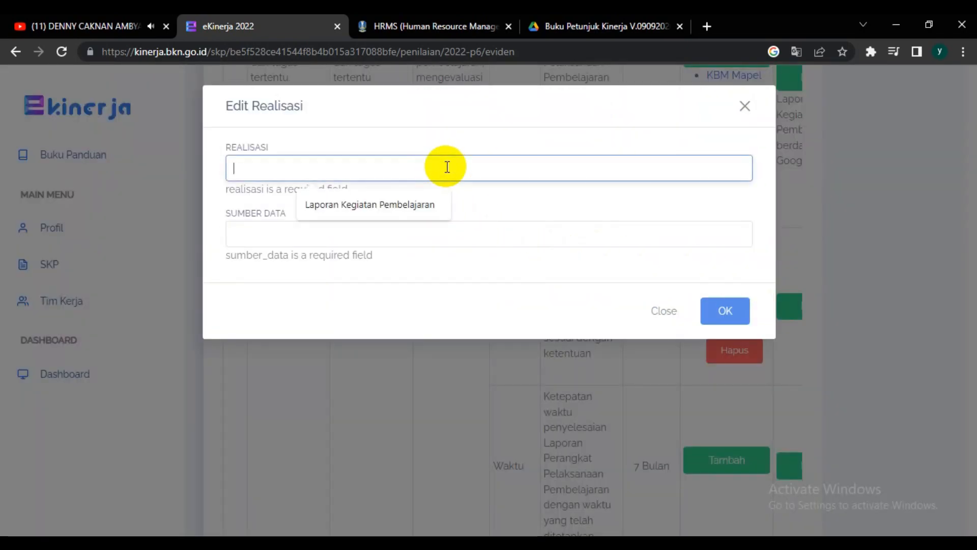
click(405, 200)
click(380, 217)
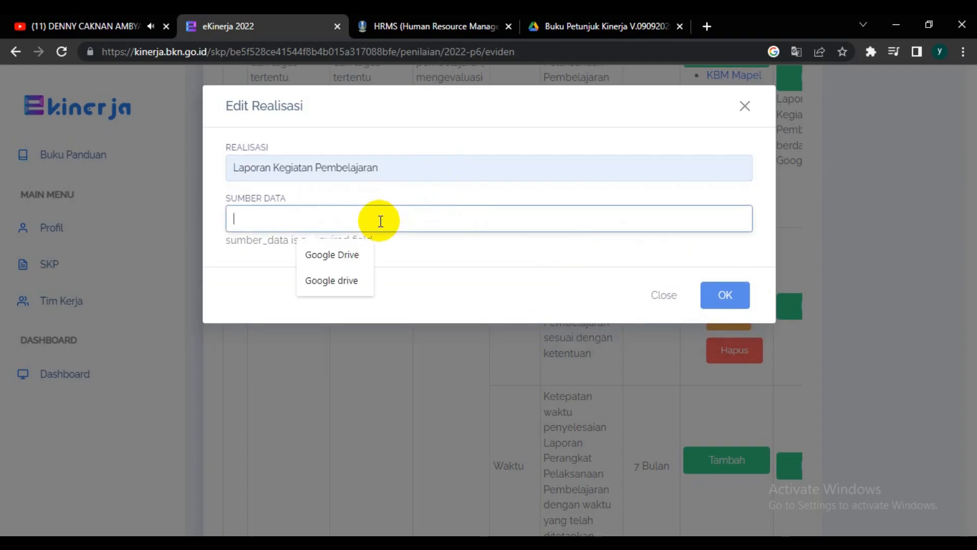
click(358, 250)
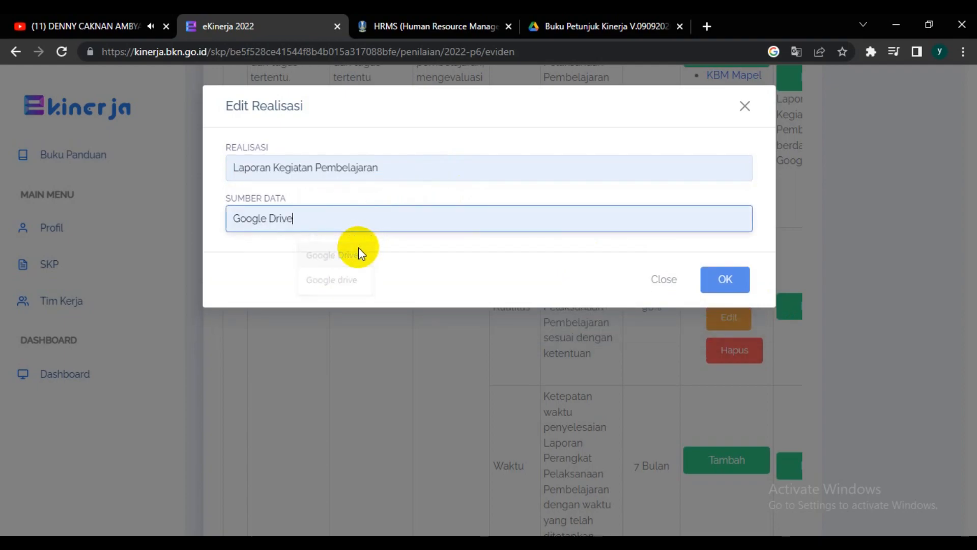
click(729, 281)
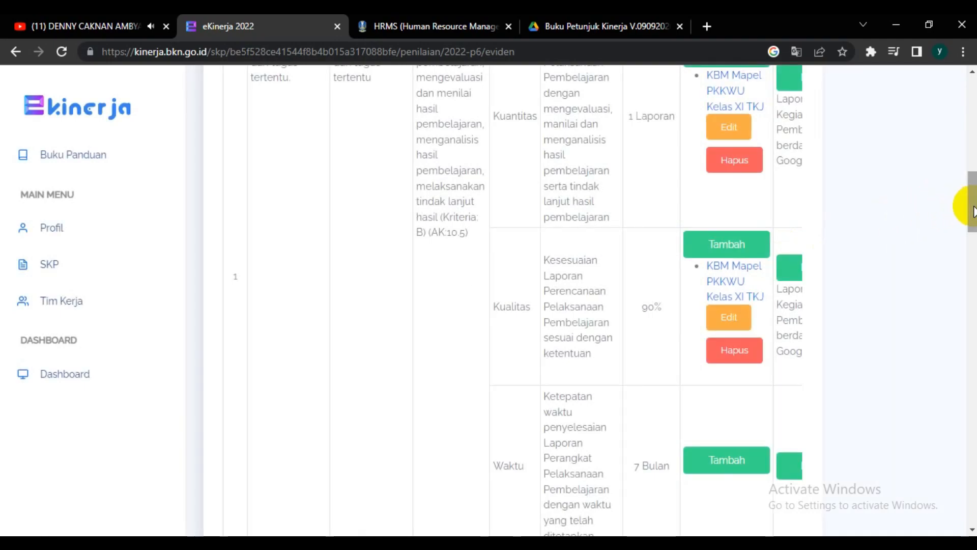
Step: Add supporting evidence "KBM Mapel PKKWU Kelas XI TKJ" with the copied Google Drive address to the Waktu aspect, submitting it again if saving fails
drag(971, 209, 972, 237)
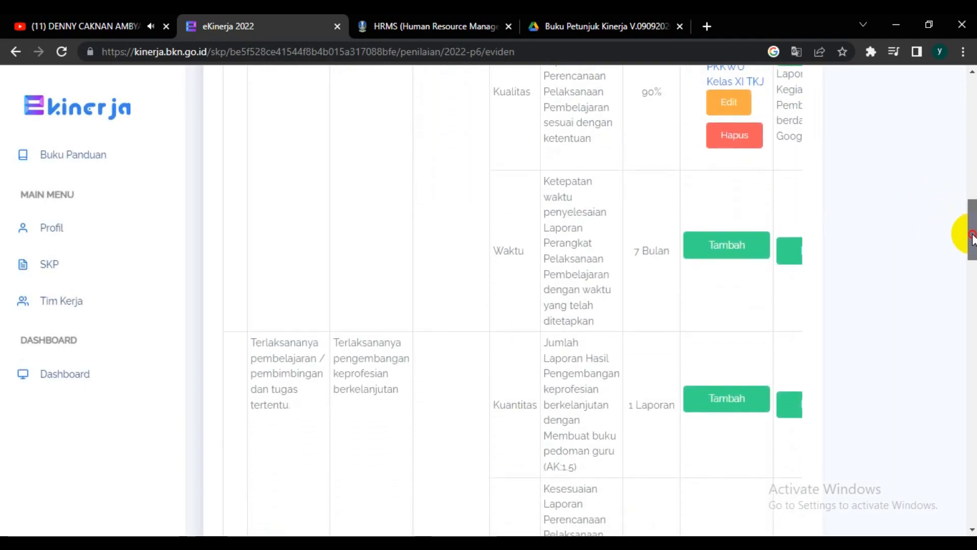
click(724, 253)
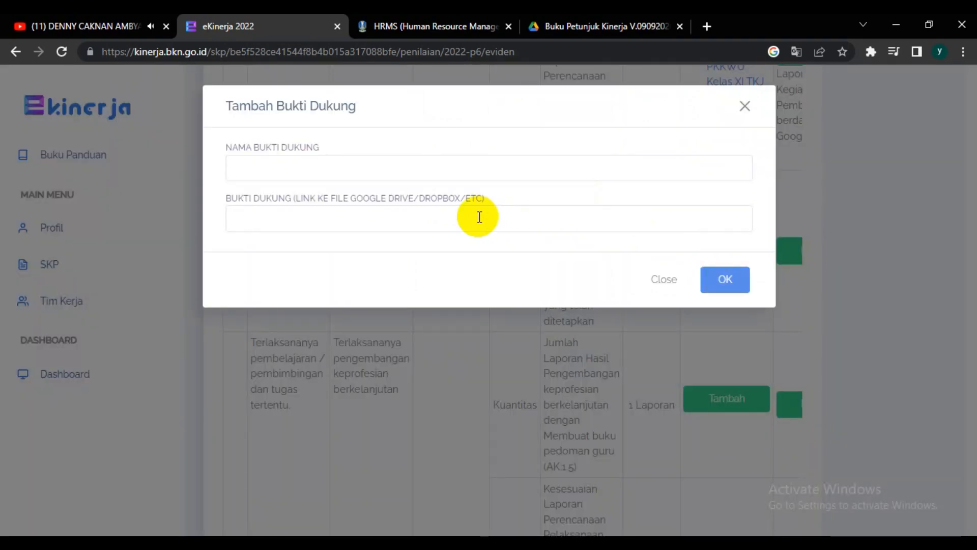
click(395, 168)
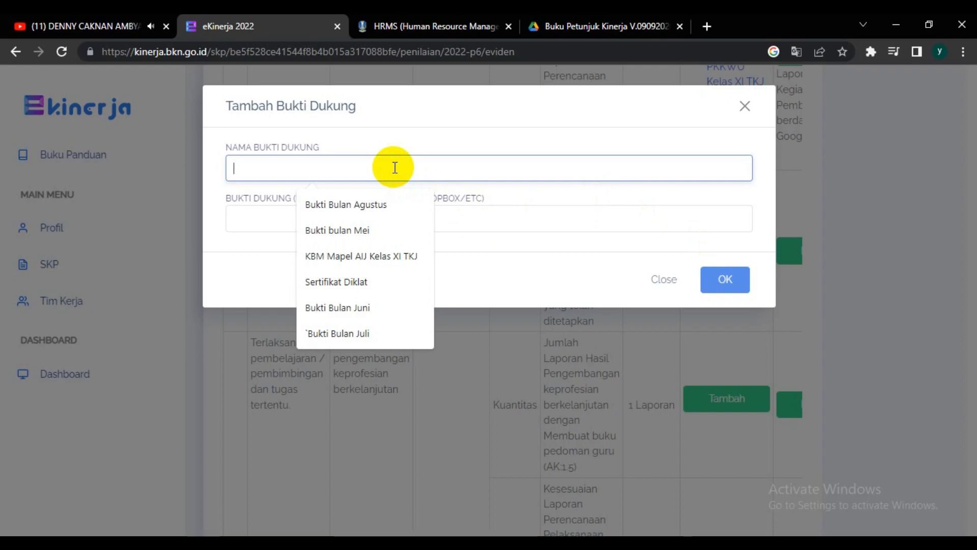
text(KBM Mapel PKKWU Kelas XI TKJ)
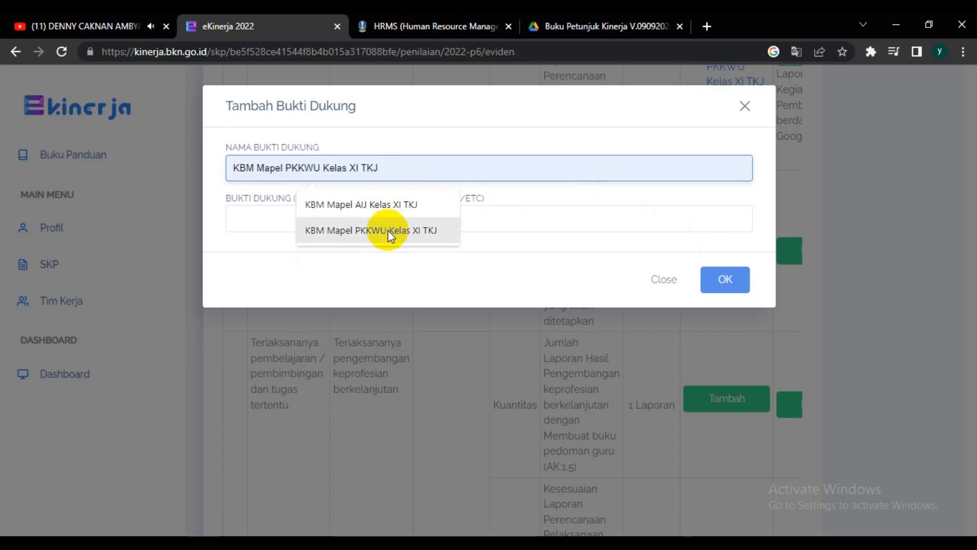
click(387, 230)
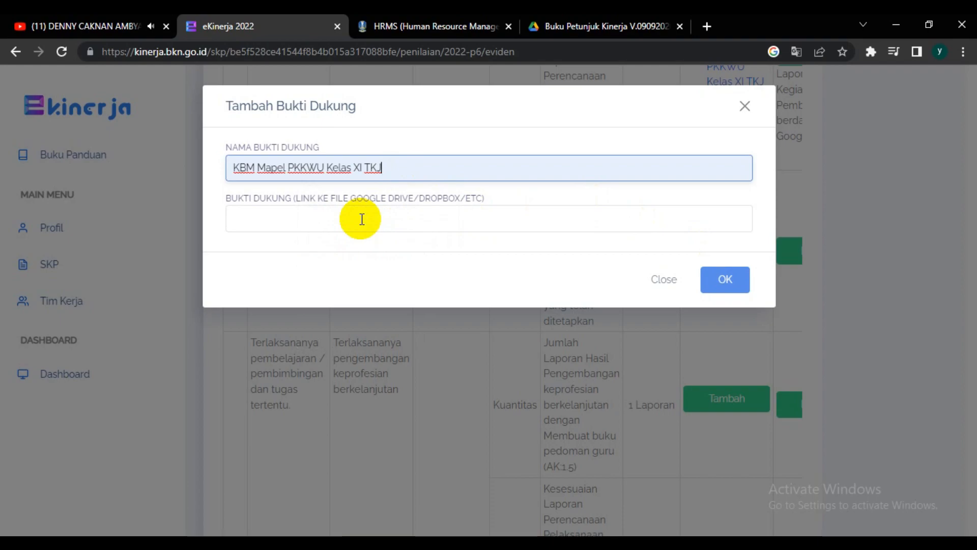
click(361, 220)
click(726, 282)
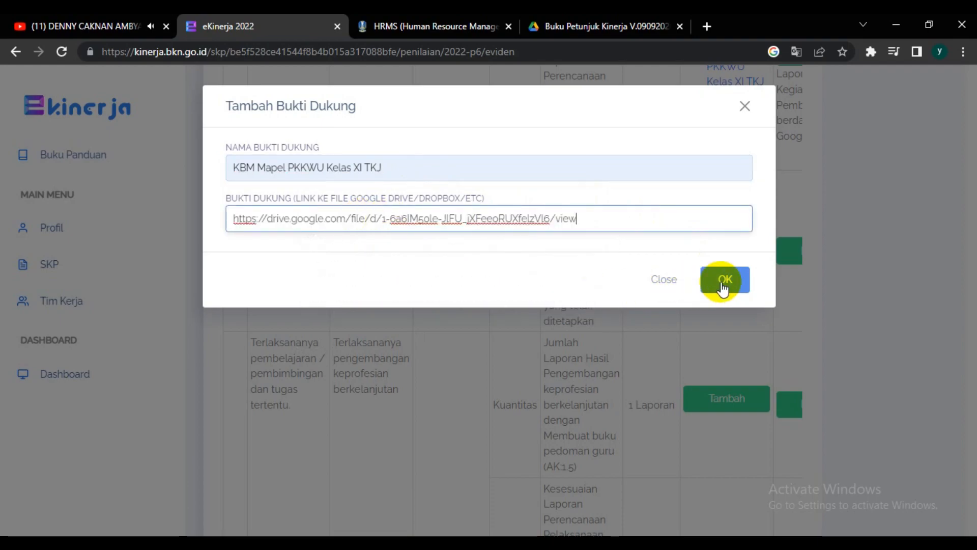
click(732, 283)
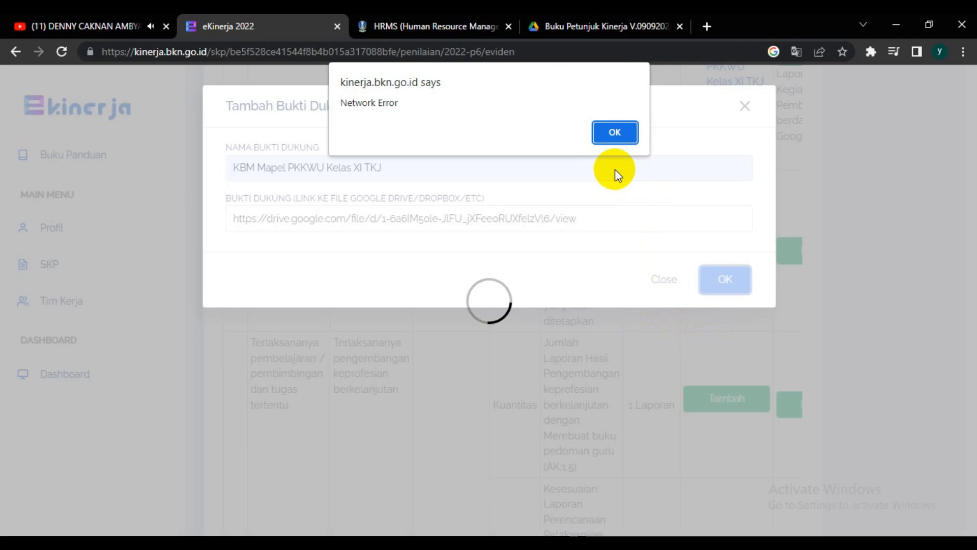
click(610, 134)
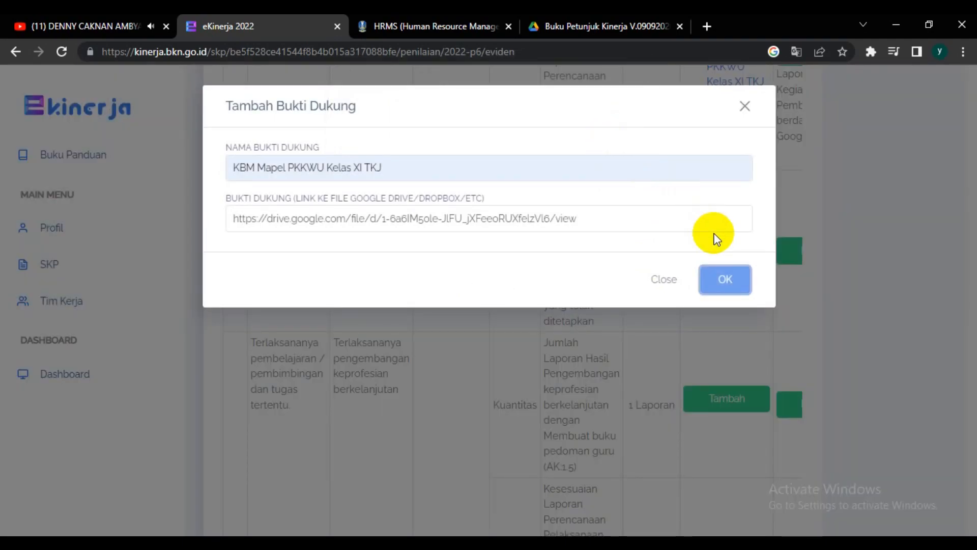
click(725, 285)
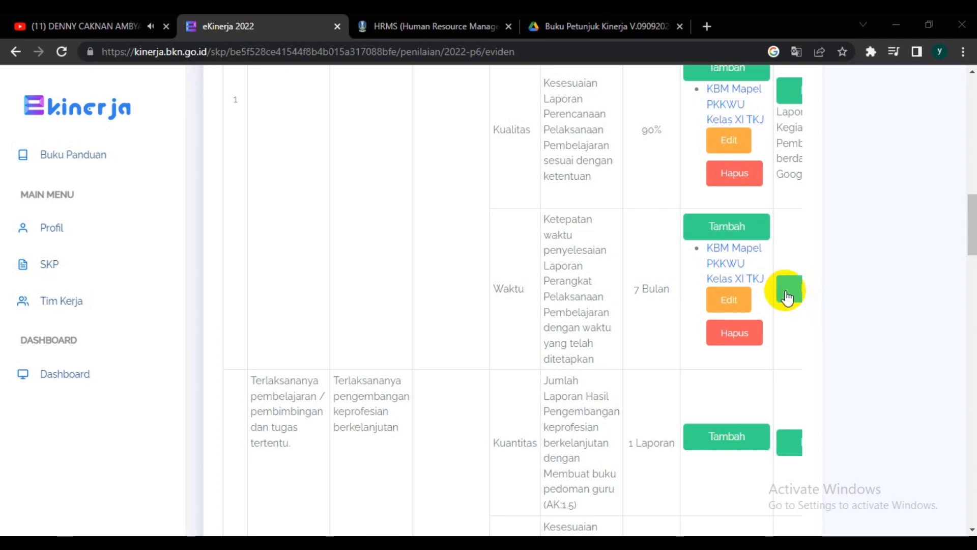
Step: Fill in the Waktu aspect's realisation with Realisasi "Laporan Kegiatan Pembelajaran" and Sumber Data "Google Drive", and save it
click(788, 290)
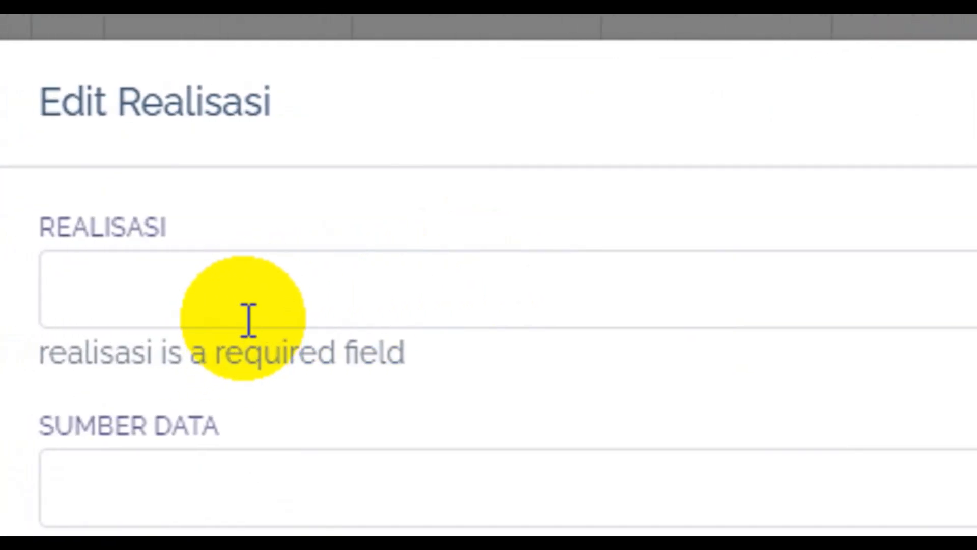
click(250, 297)
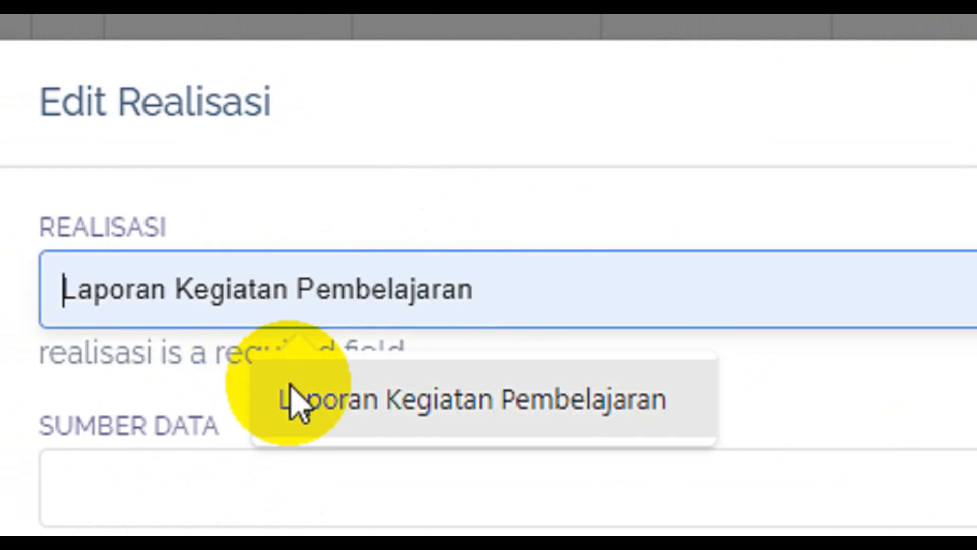
click(295, 402)
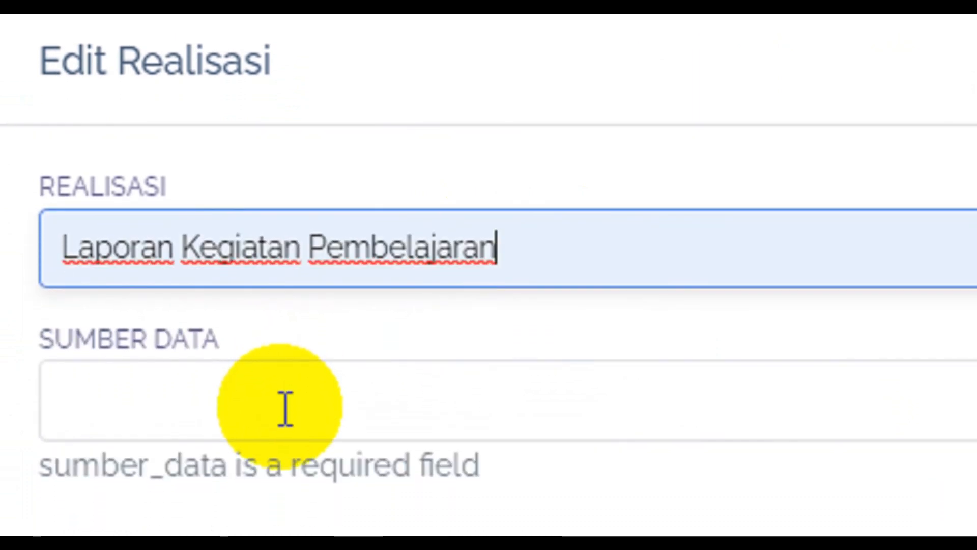
click(286, 409)
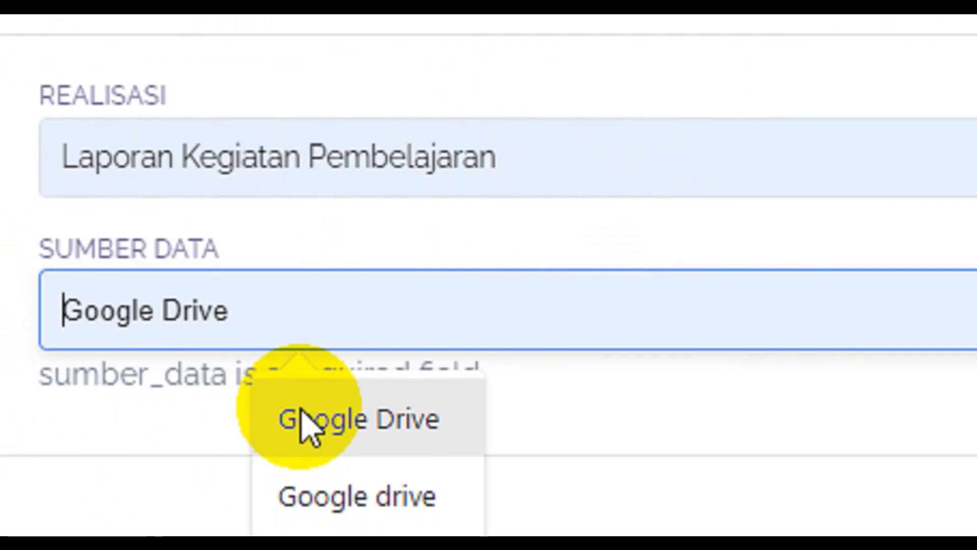
click(300, 498)
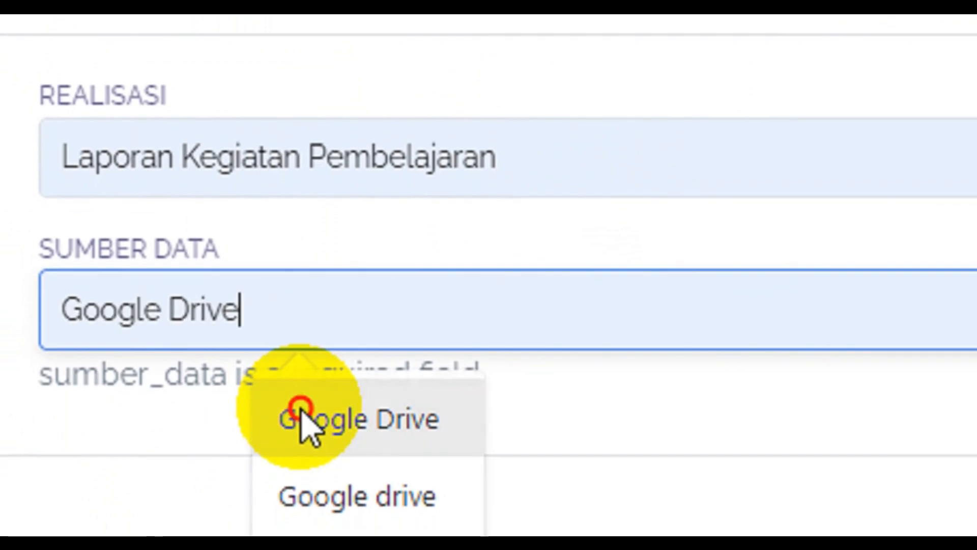
click(300, 415)
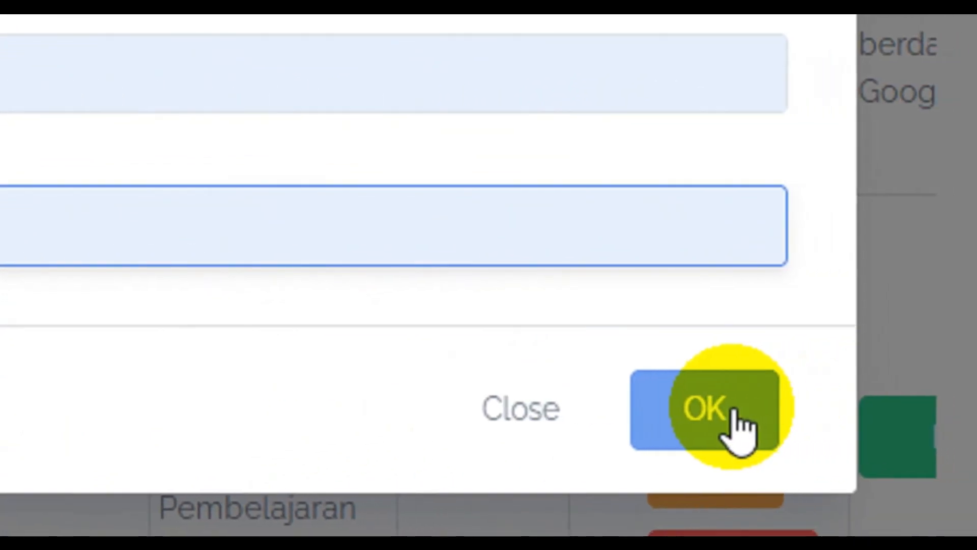
click(737, 430)
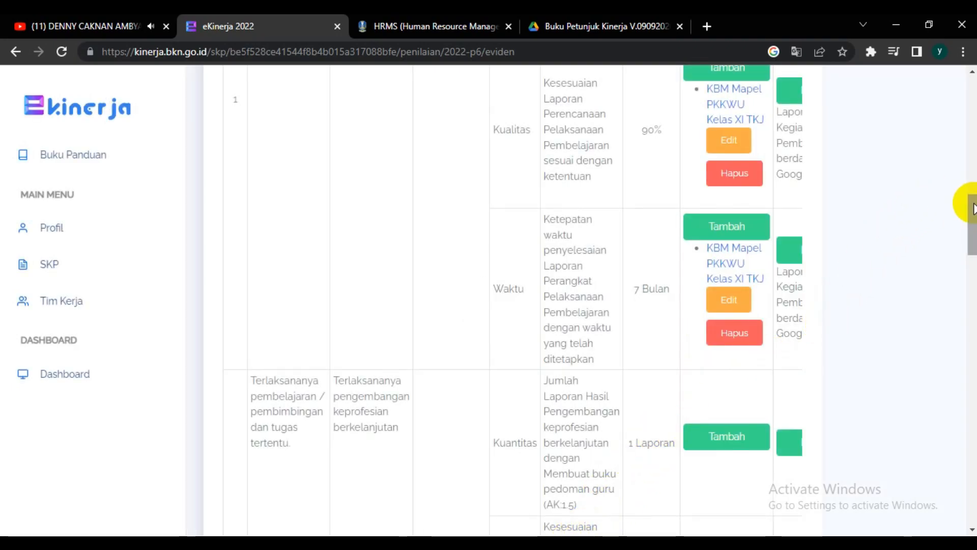
Step: Return to the Penilaian SKP period list and open the Rencana Aksi page for Juli 2022
scroll(973, 206, up, 6)
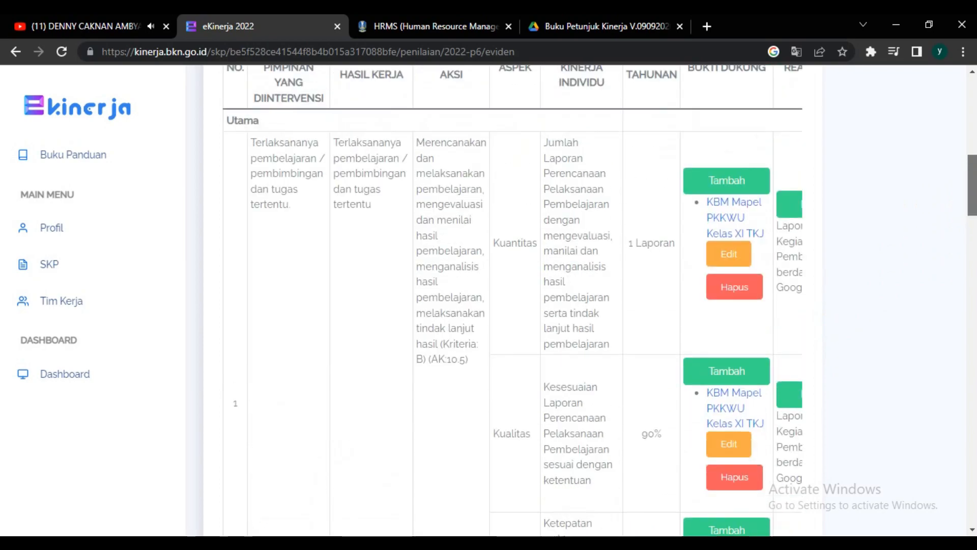
scroll(973, 206, up, 9)
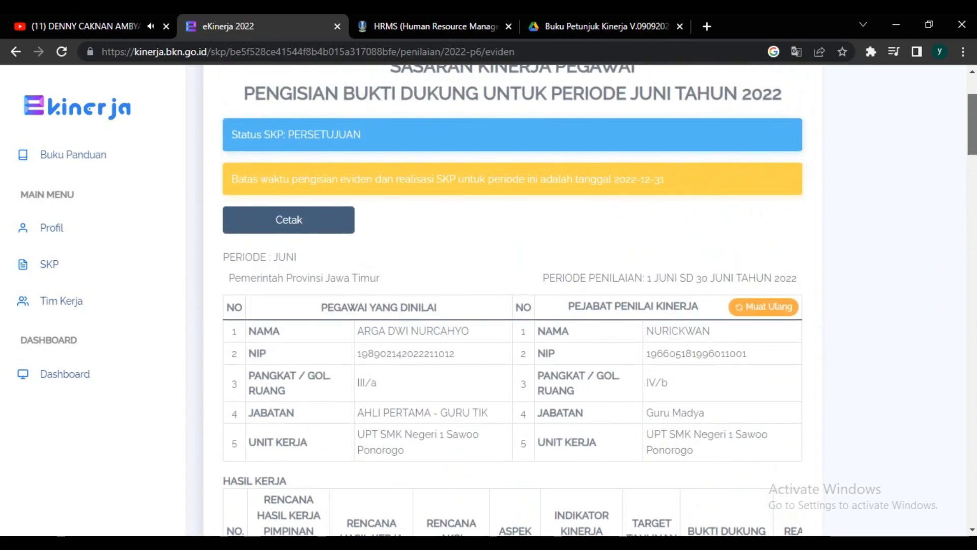
click(14, 51)
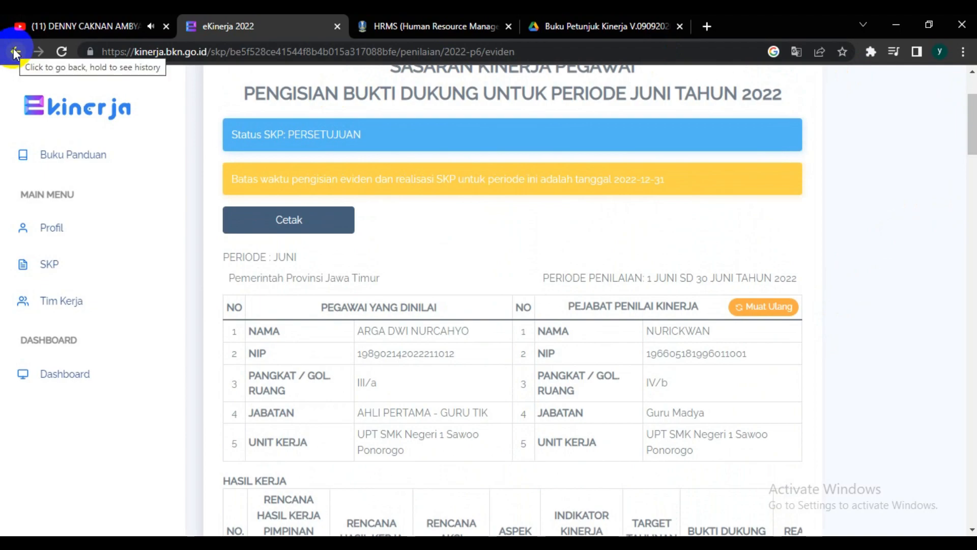
click(14, 52)
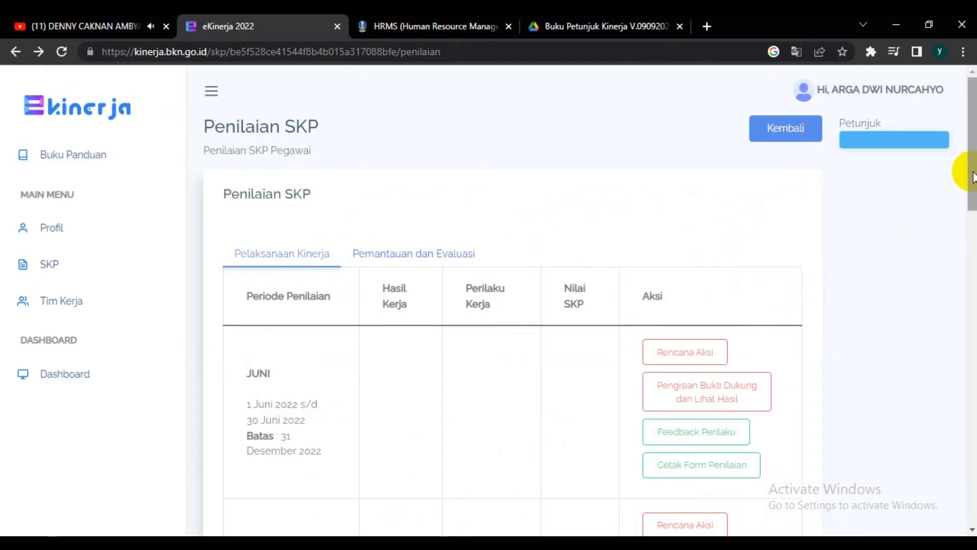
drag(972, 176, 970, 248)
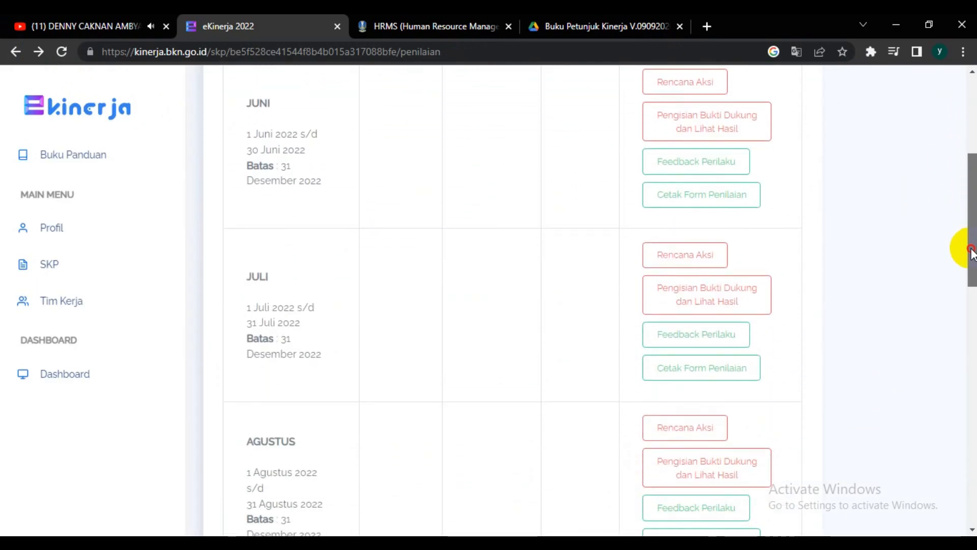
click(694, 255)
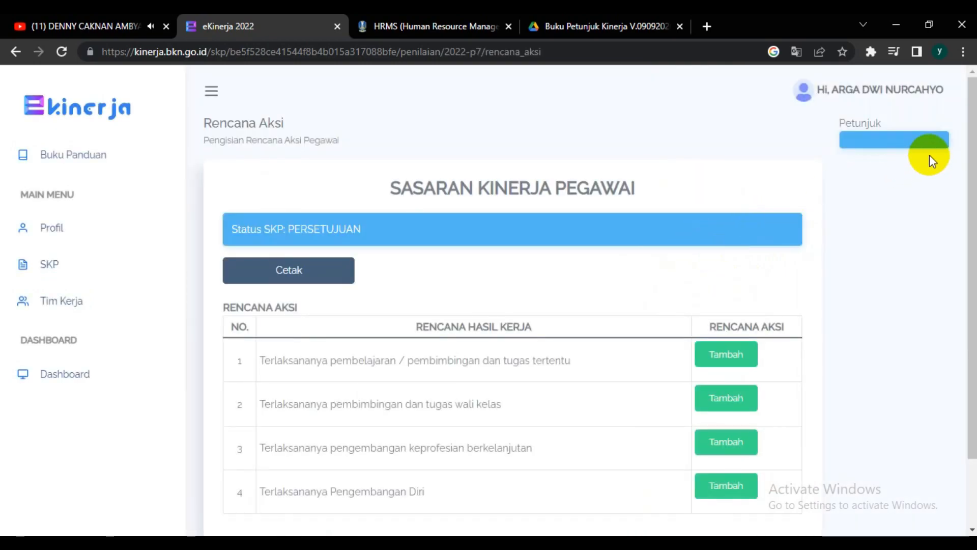
drag(967, 160, 964, 212)
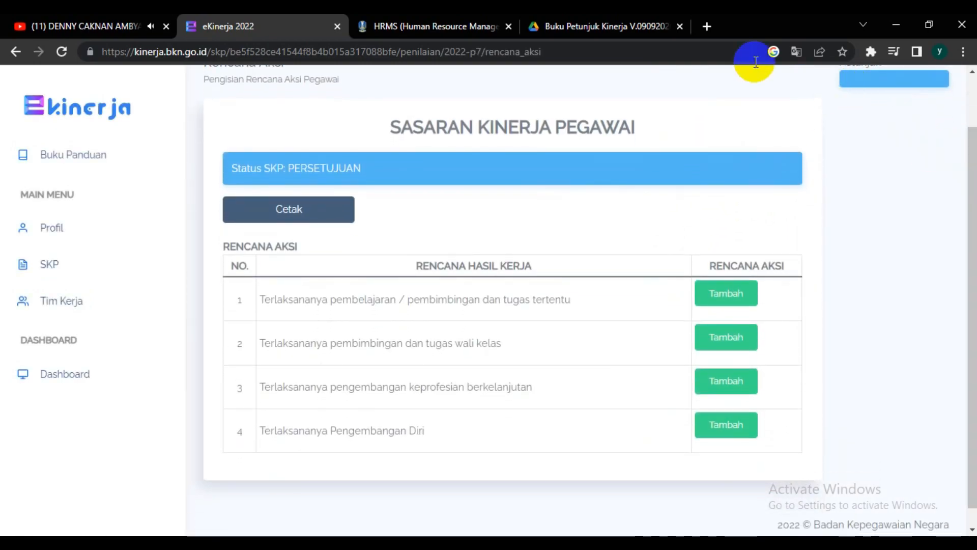
Step: Switch to the HRMS site and display the monthly performance realisation for 07 - Juli
click(459, 28)
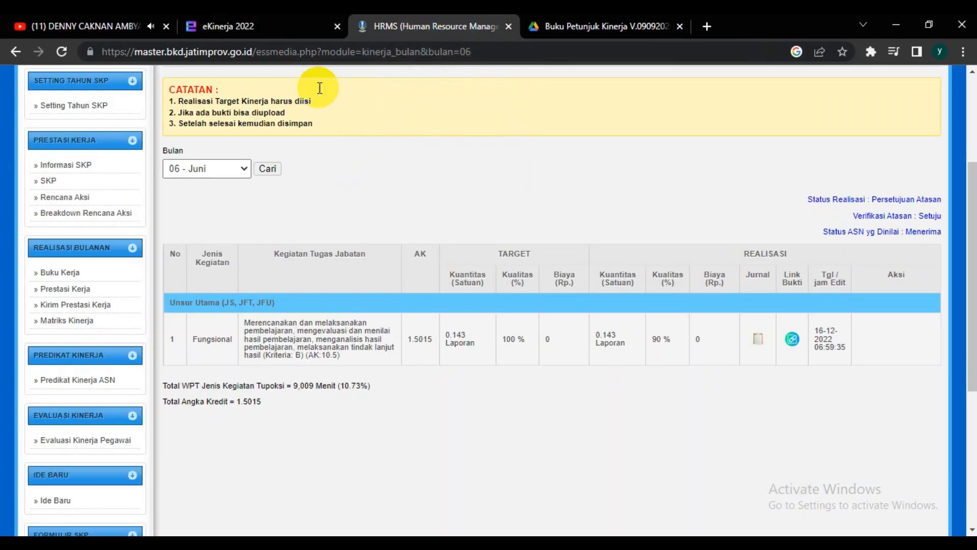
click(243, 172)
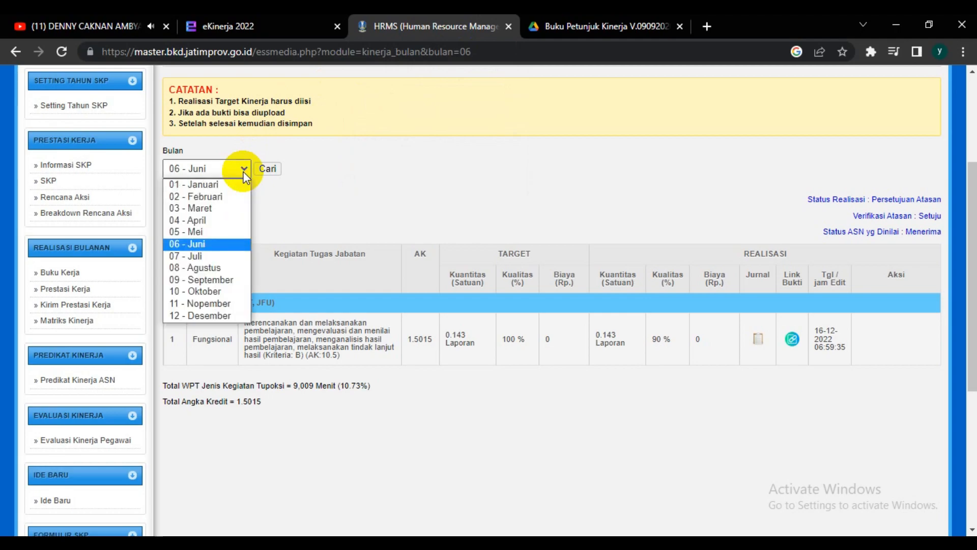
click(203, 255)
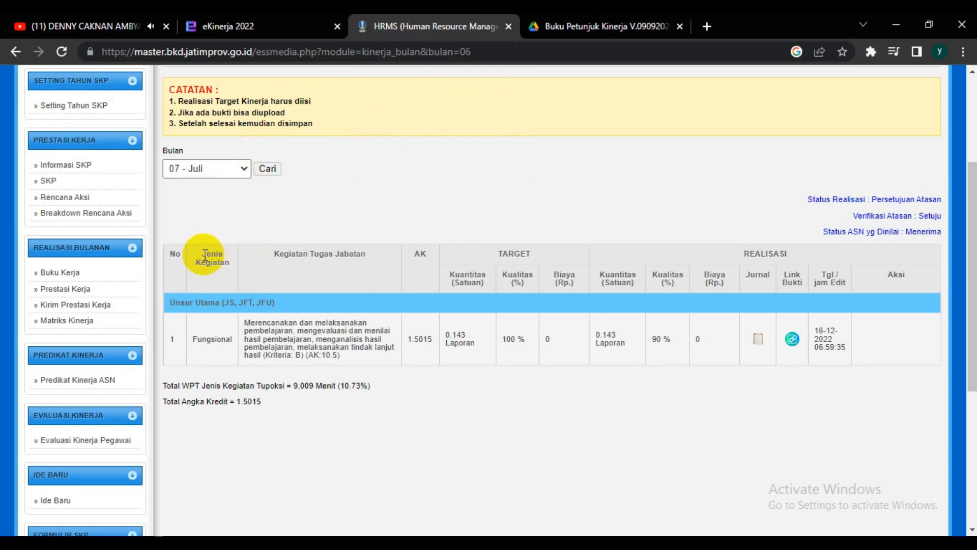
click(265, 172)
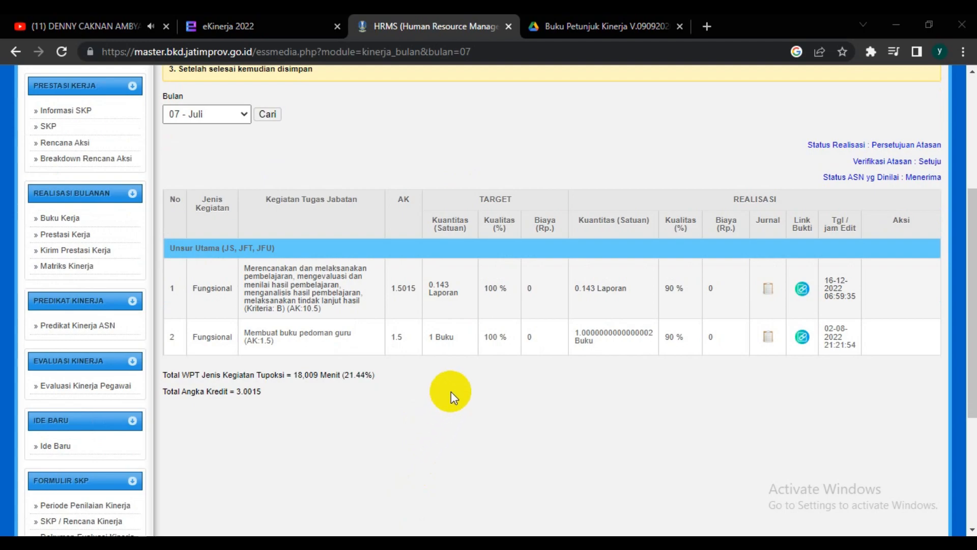
Step: Open the evidence link of the first July activity, copy its Google Drive address, and return to the main browser window
click(802, 290)
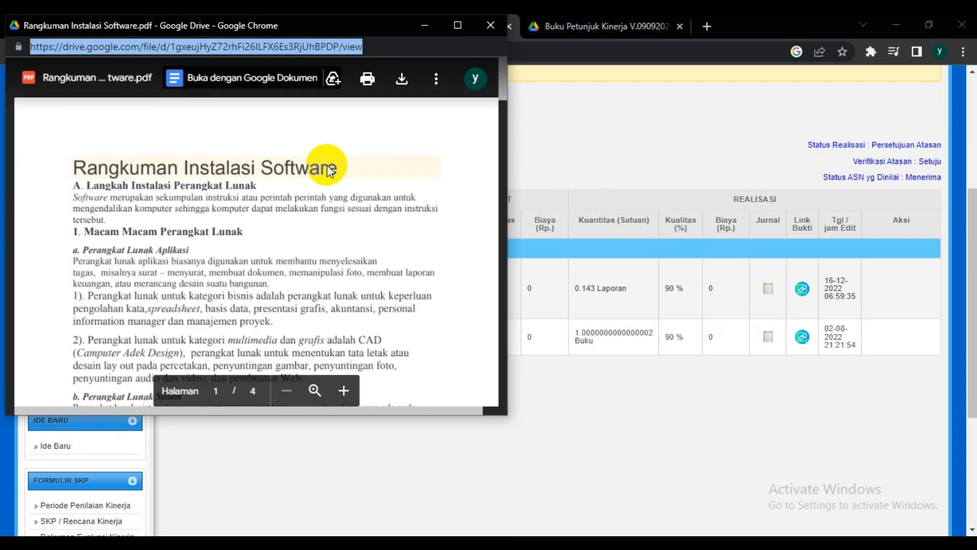
click(281, 47)
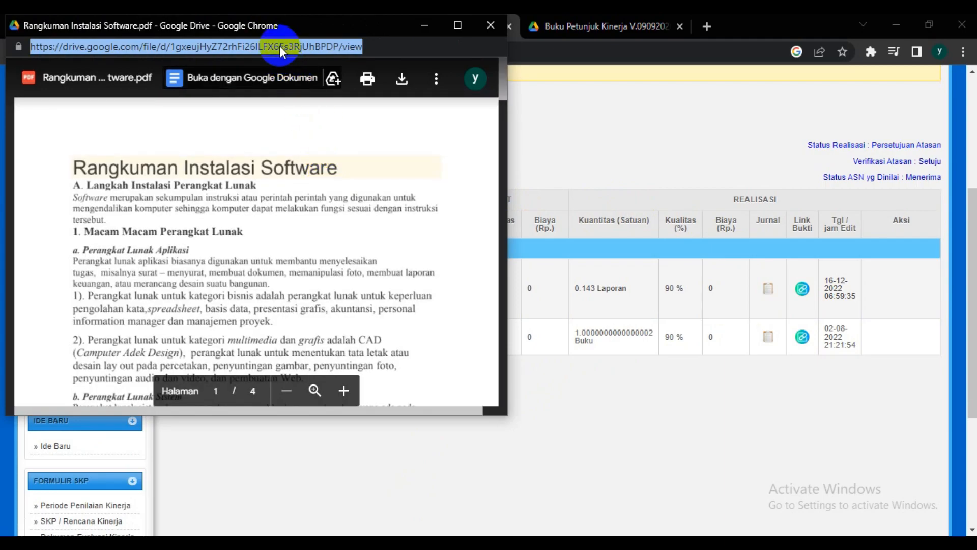
right_click(279, 45)
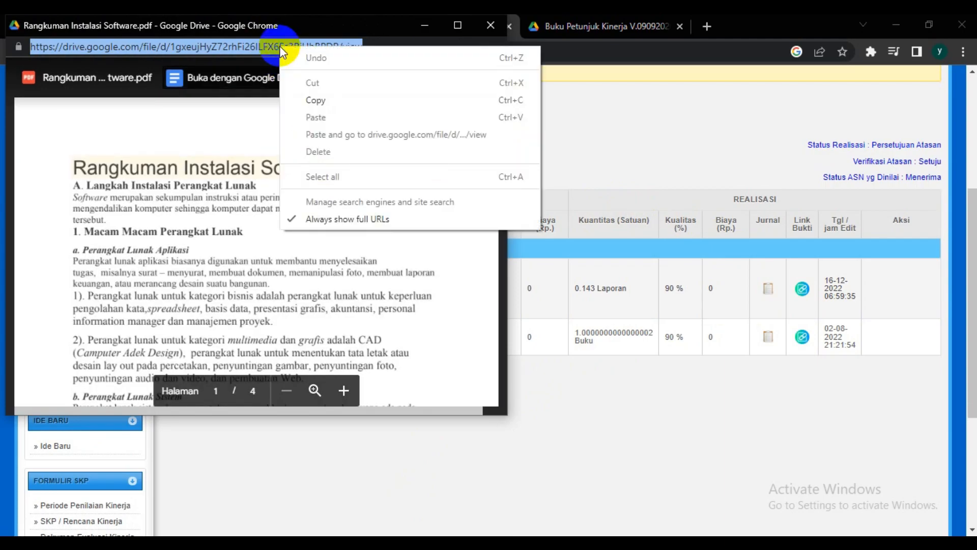
click(317, 100)
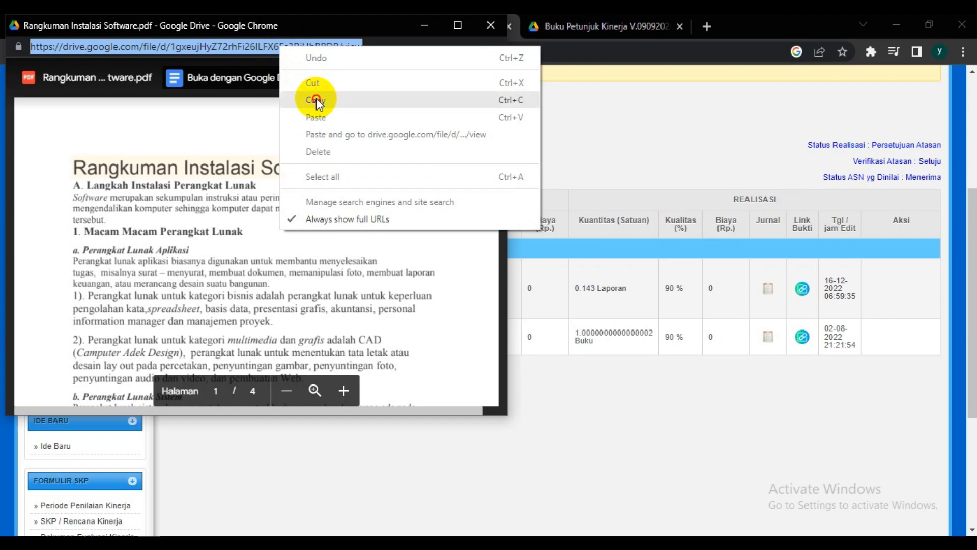
click(566, 127)
Step: In eKinerja, add the action plan beginning "Merencanakan dan melaksanakan pembelajaran" to the first work result, "Terlaksananya pembelajaran / pembimbingan dan tugas tertentu"
click(325, 32)
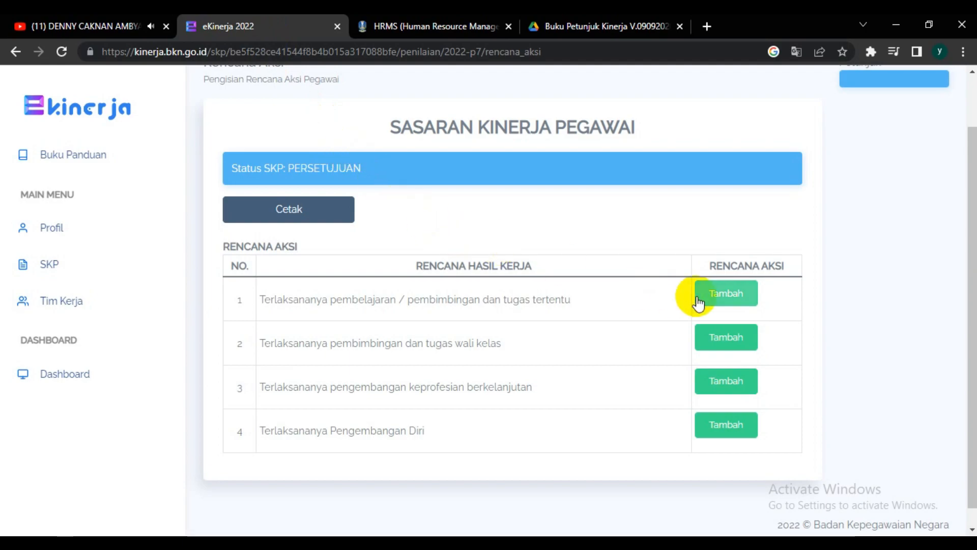
click(718, 299)
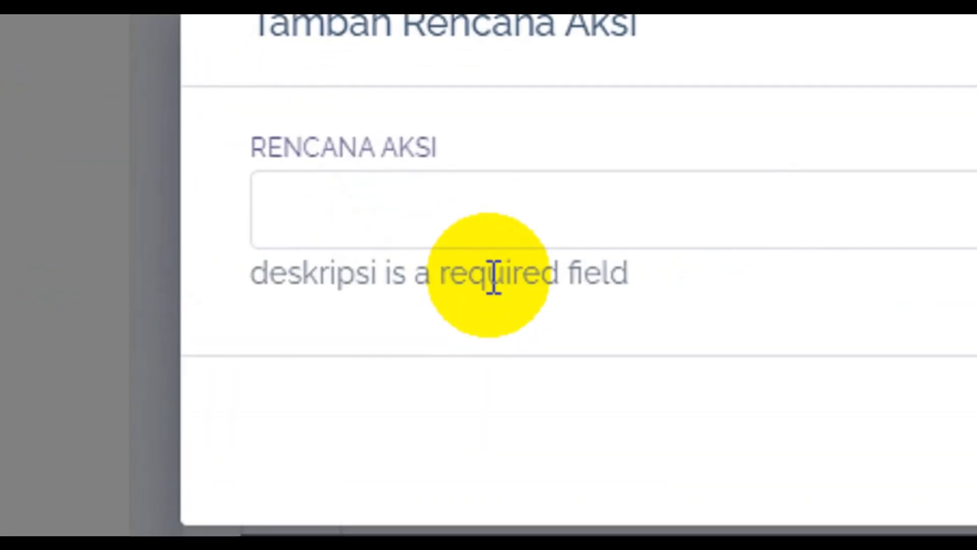
click(504, 232)
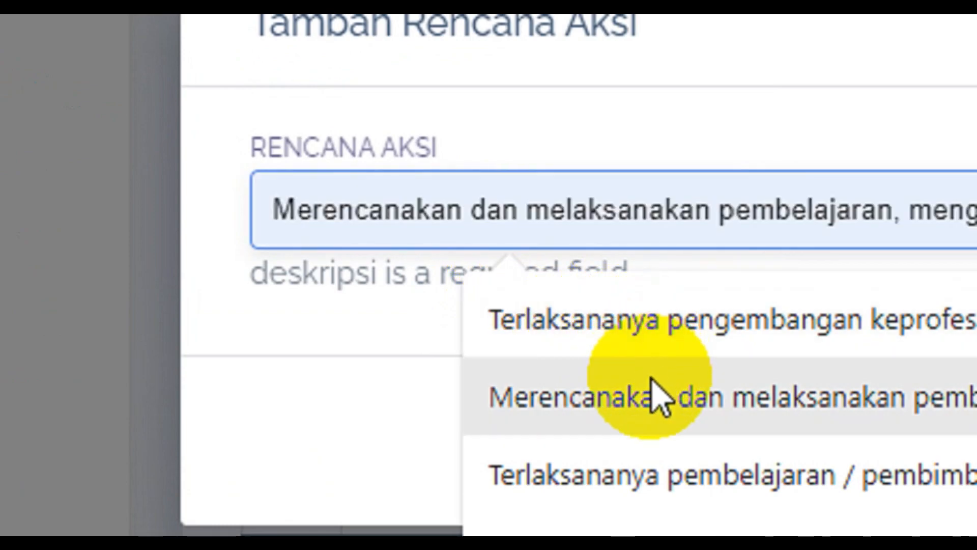
click(657, 400)
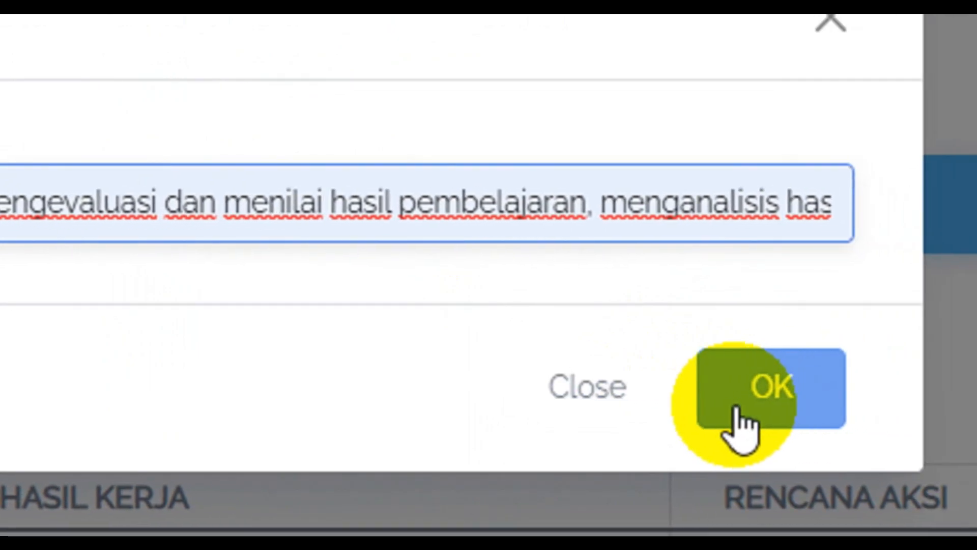
click(740, 425)
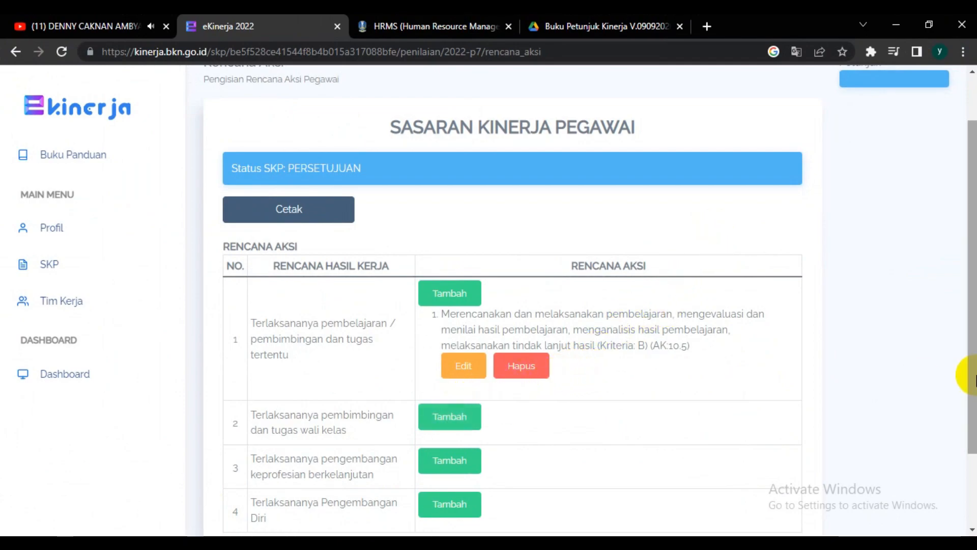
Step: Open a new action plan entry for the work result "Terlaksananya pembimbingan dan tugas wali kelas"
drag(974, 375, 974, 428)
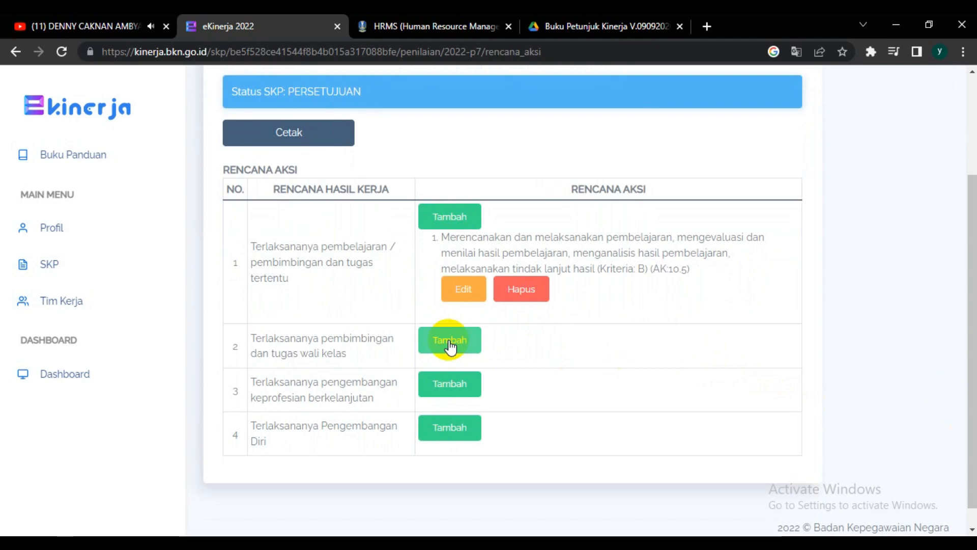
click(450, 341)
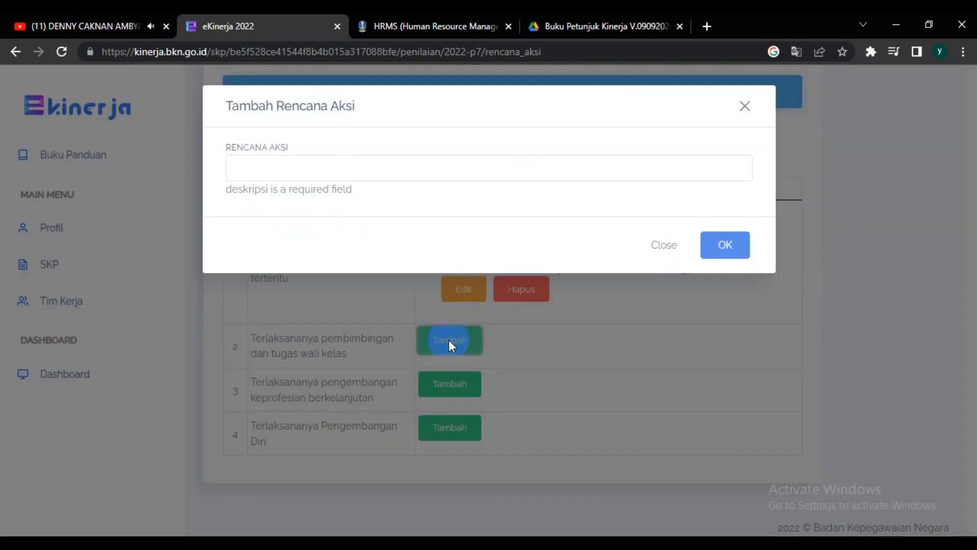
click(332, 166)
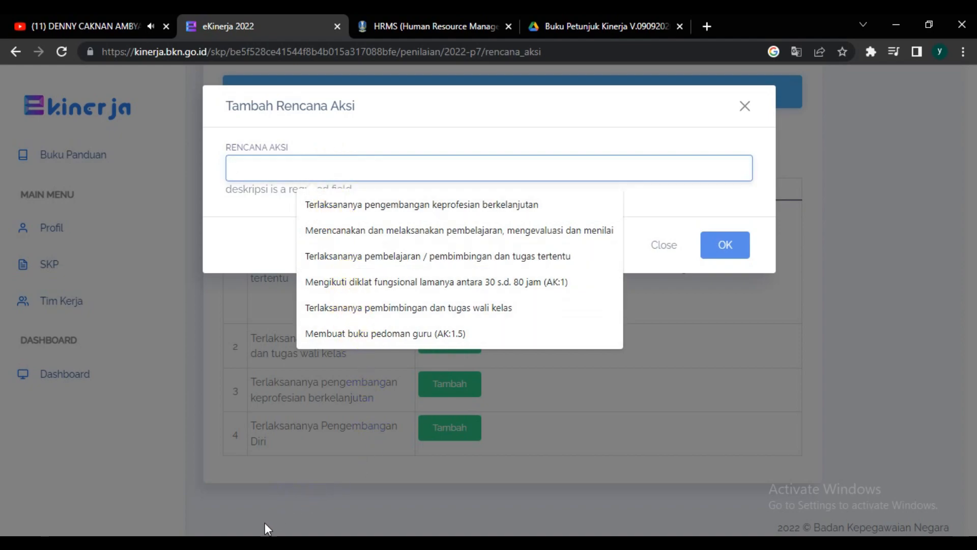
Step: Look up the Wali Kelas activity on the GURU sheet of the KISI-KISI SKP KINERJA 2022 workbook in Excel, and return to eKinerja
mouse_move(229, 543)
click(229, 488)
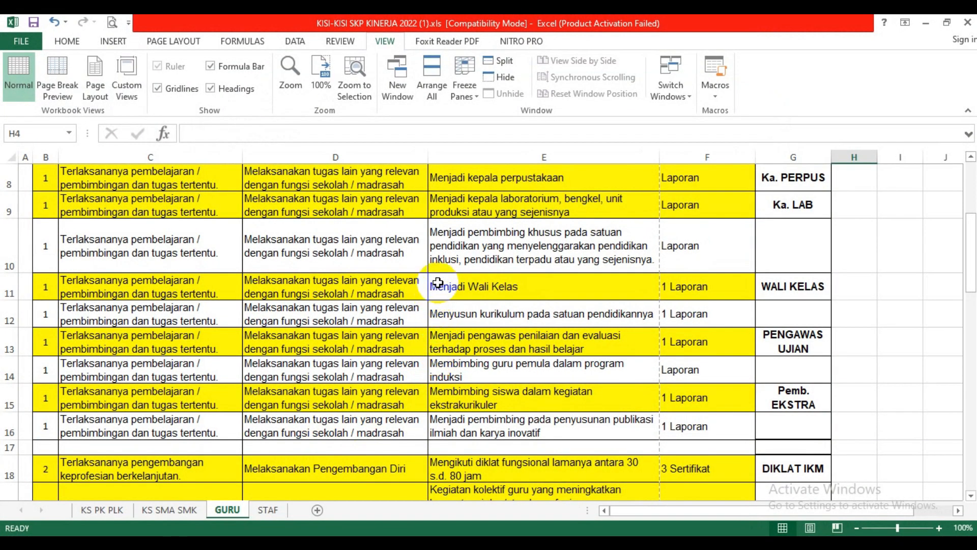
mouse_move(969, 244)
mouse_down()
mouse_move(972, 176)
mouse_move(971, 252)
mouse_up()
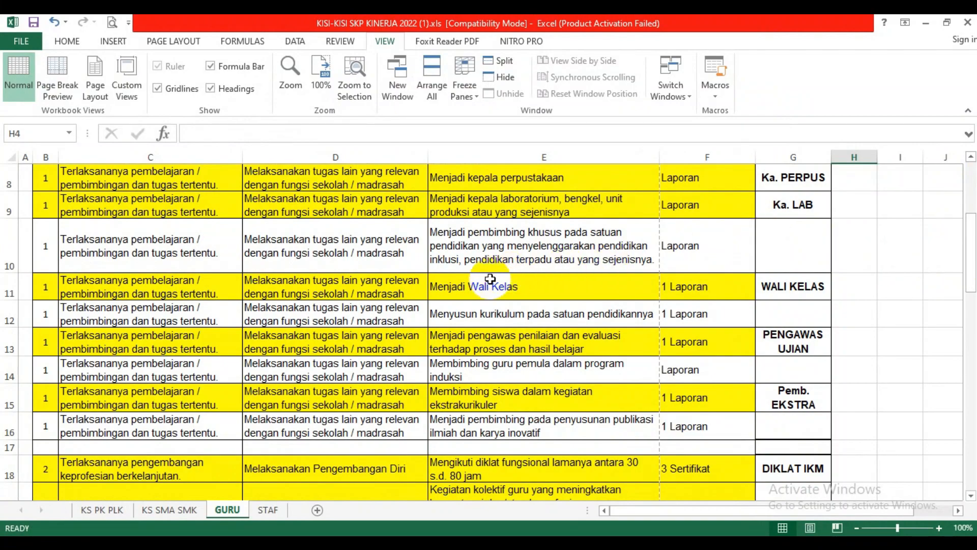
click(475, 286)
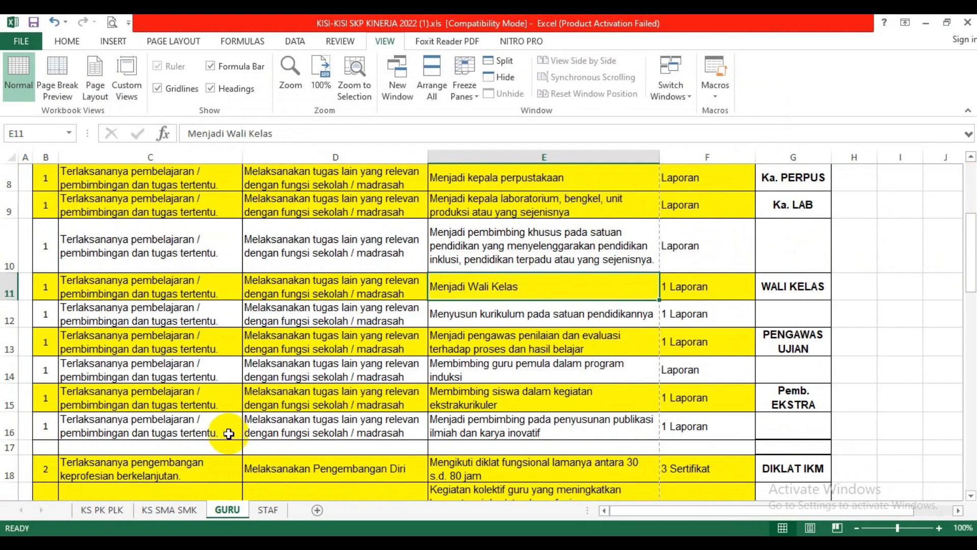
click(158, 546)
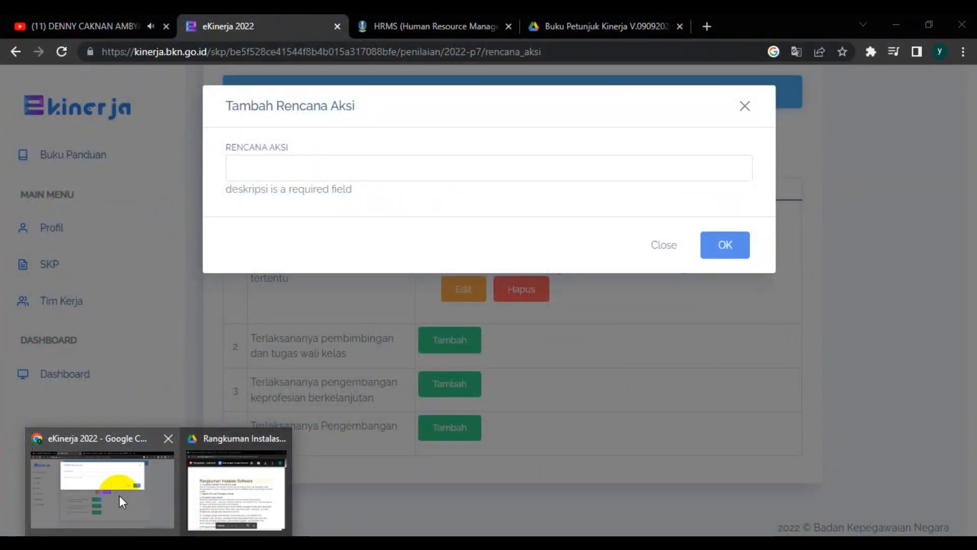
click(119, 496)
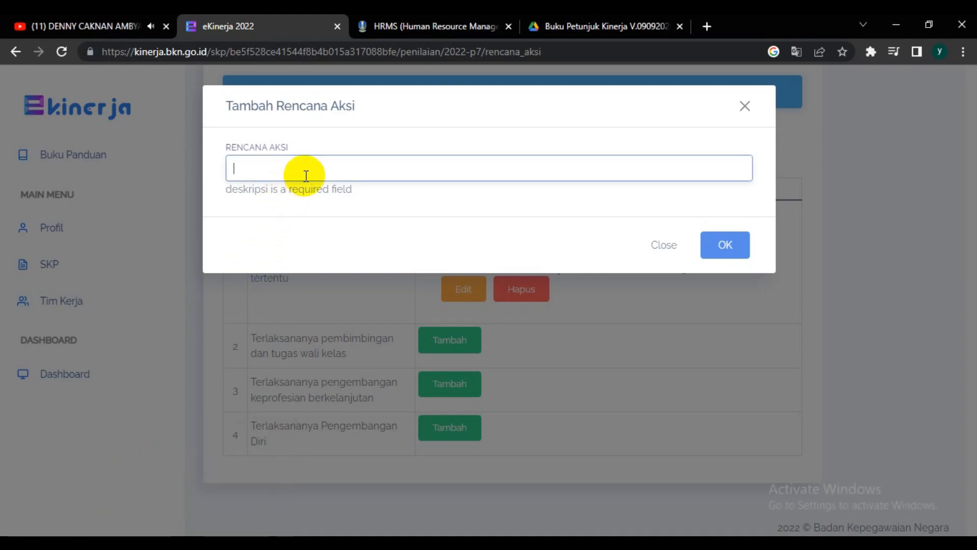
Step: Enter "Membimbing dan Mendampingi sebagai Wali Kelas XI TKJ A" as the action plan for the wali kelas work result and save it
click(304, 175)
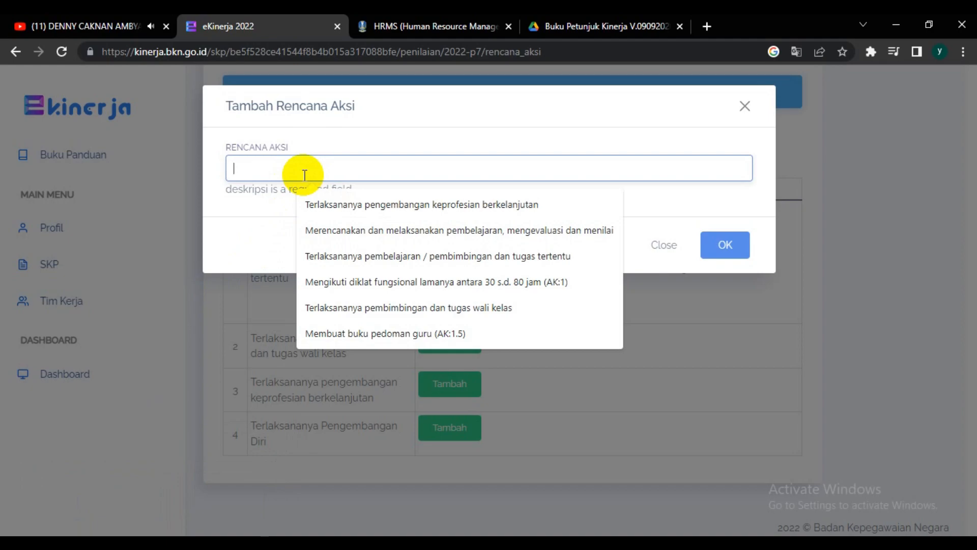
text(M)
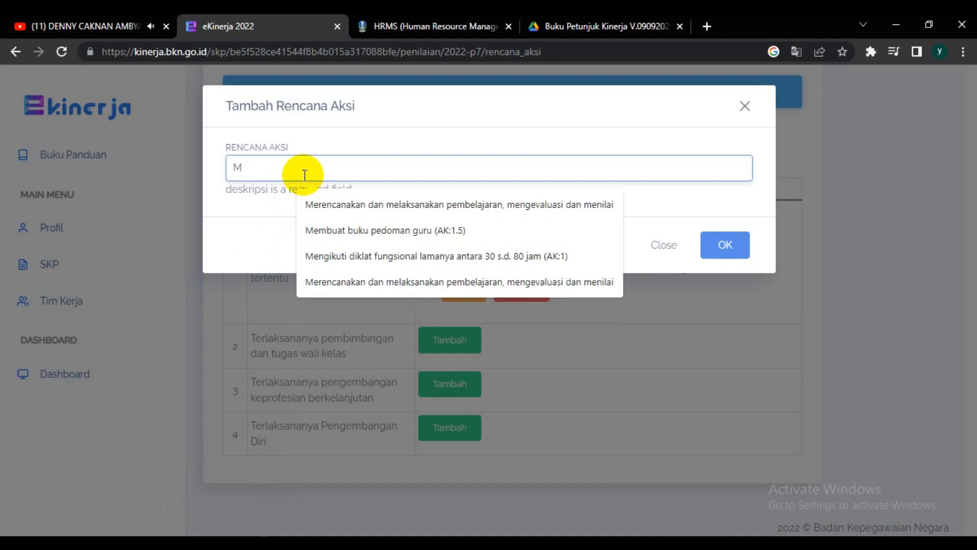
key(BackSpace)
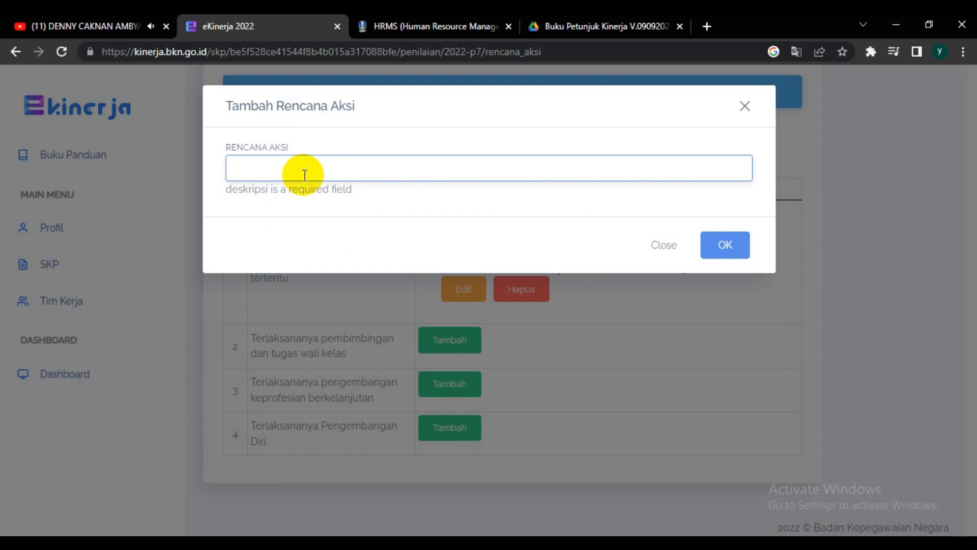
click(356, 167)
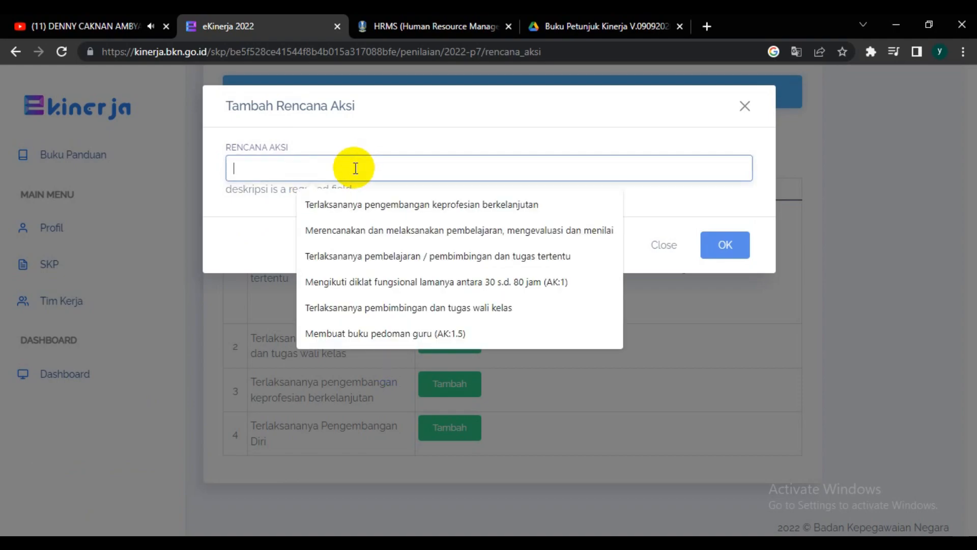
text(Mem)
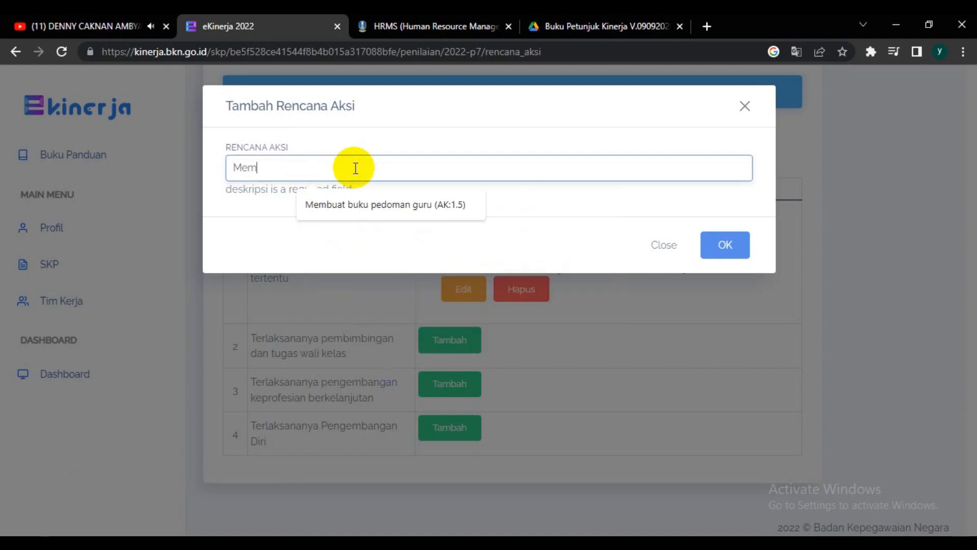
text(bimbing)
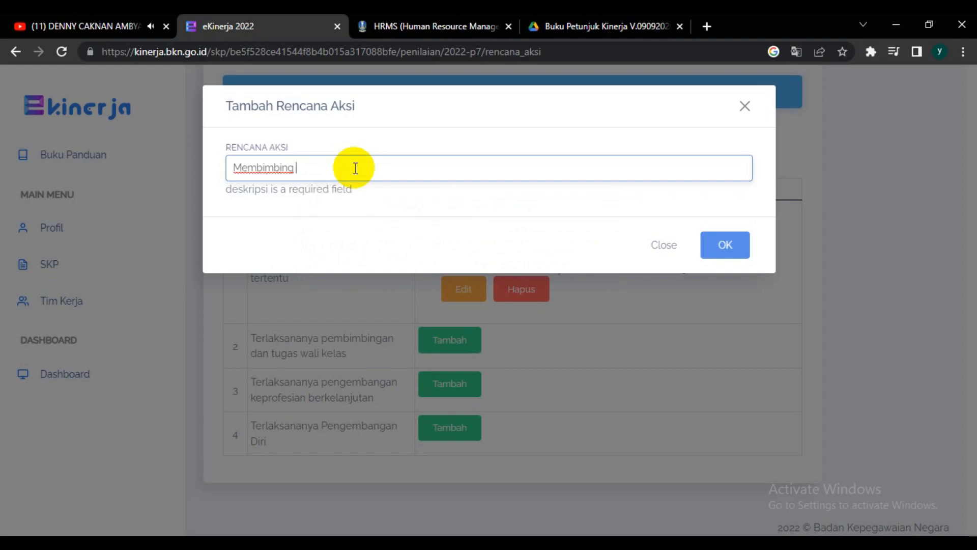
text( dan Mendampingi)
click(428, 210)
click(426, 169)
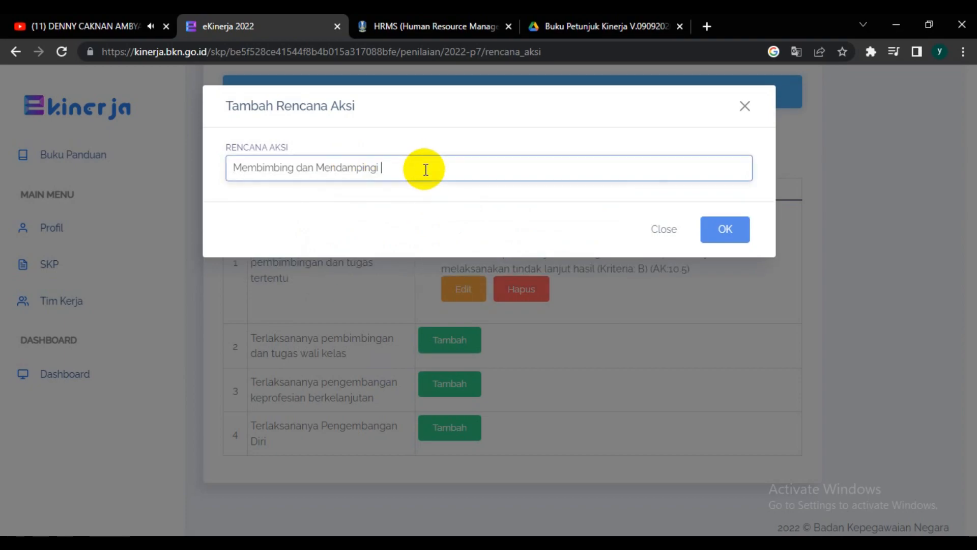
text(sebagai W)
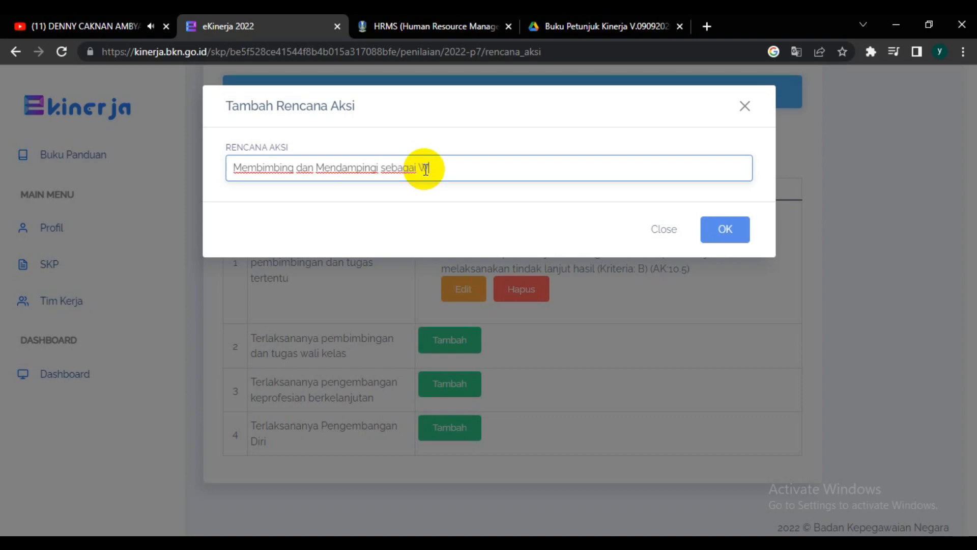
text(ali Kelas XI TKJ A)
key(Return)
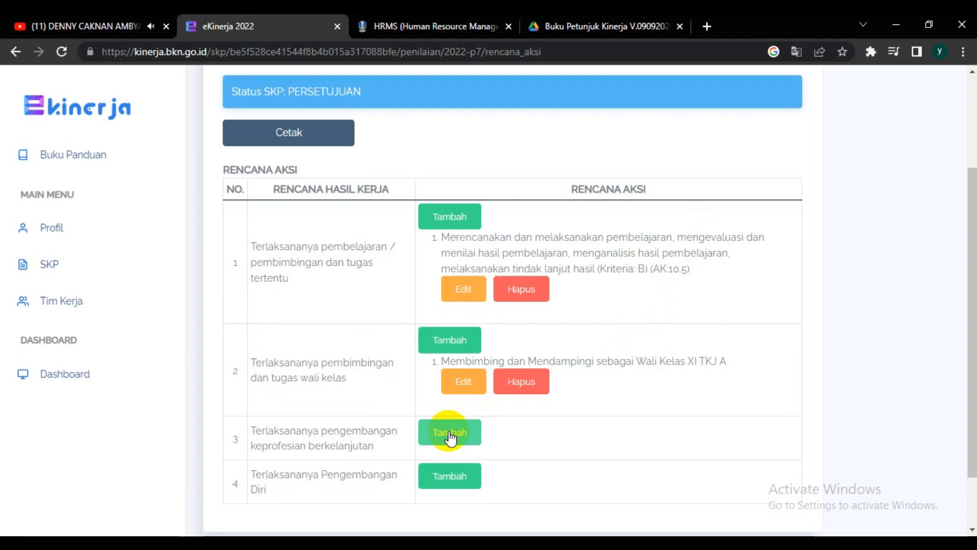
Step: Add the action plan "Mengikuti diklat fungsional lamanya antara 30 s.d. 80 jam (AK:1)" to the work result "Terlaksananya pengembangan keprofesian berkelanjutan"
click(448, 432)
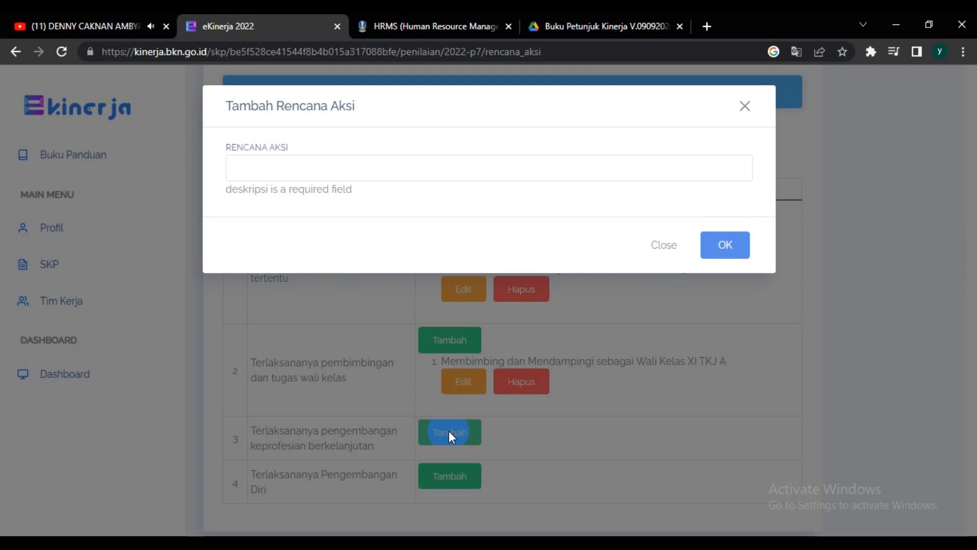
click(449, 433)
click(449, 432)
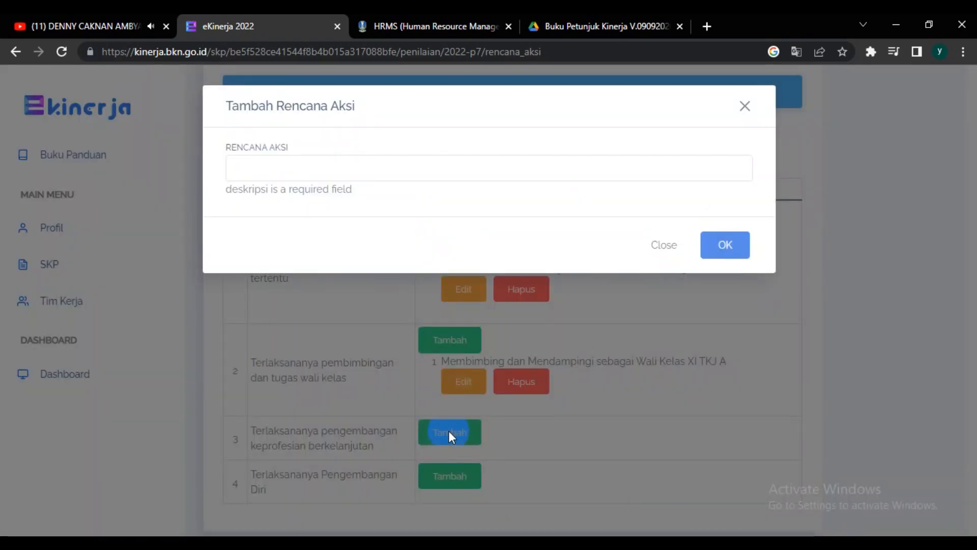
click(355, 167)
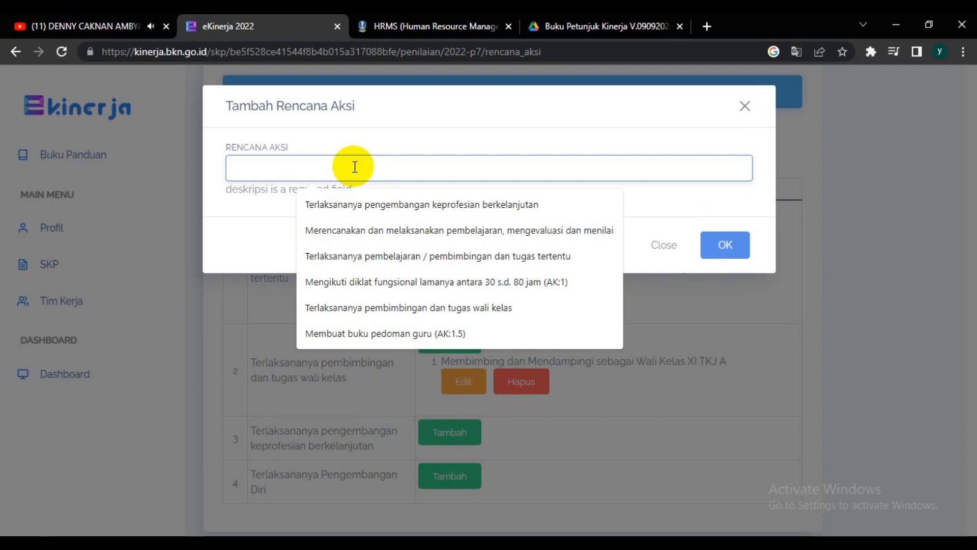
text(M)
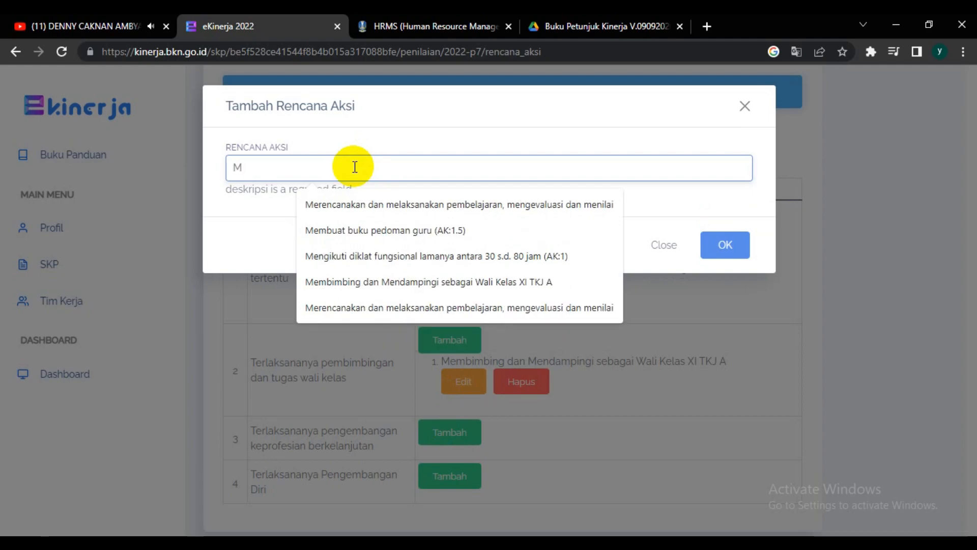
click(365, 257)
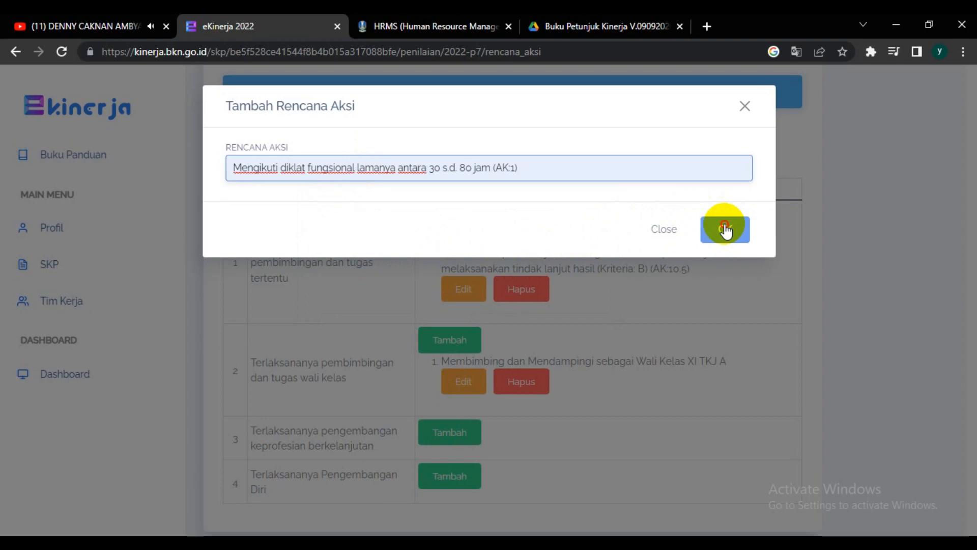
click(726, 230)
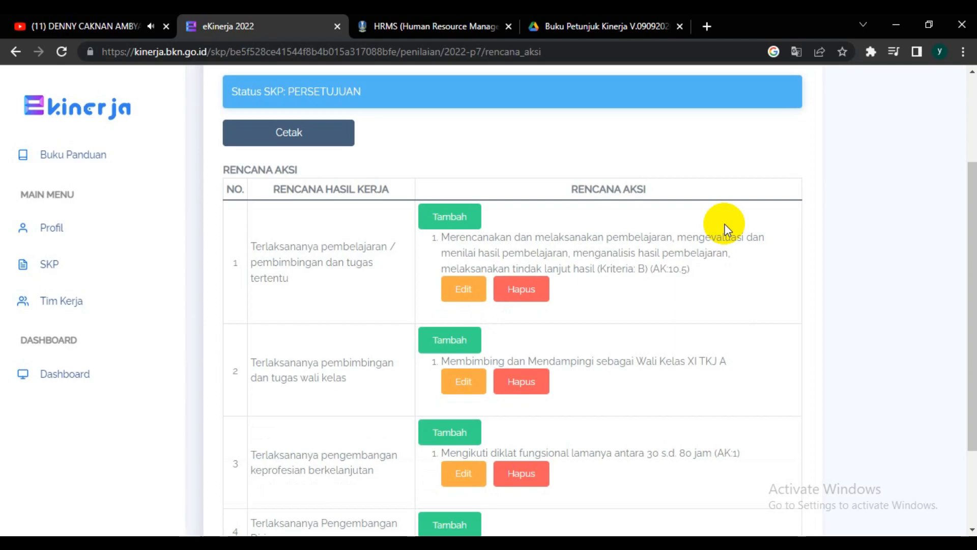
Step: Replace the action plan of "Terlaksananya pengembangan keprofesian berkelanjutan" with "Membuat buku pedoman guru (AK:1.5)" and save it
scroll(725, 229, down, 3)
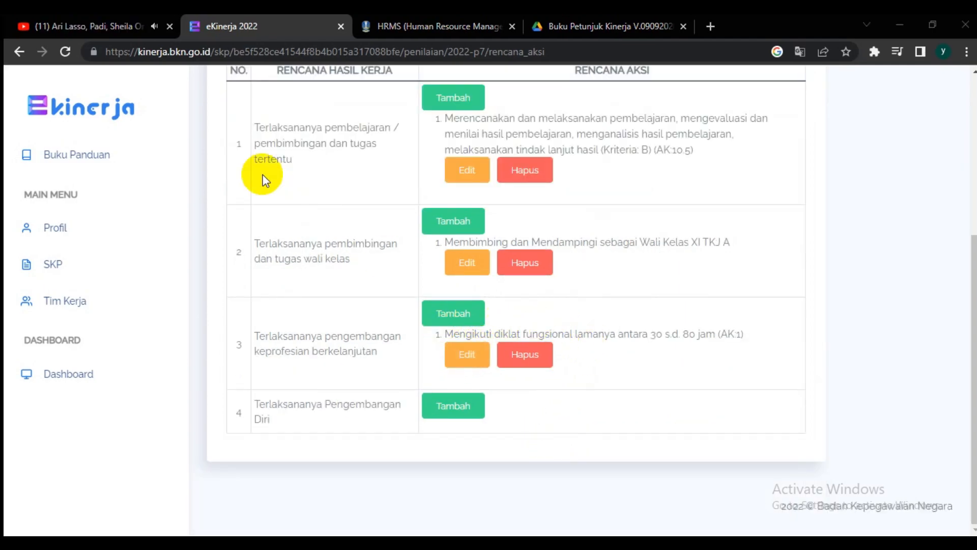
click(461, 357)
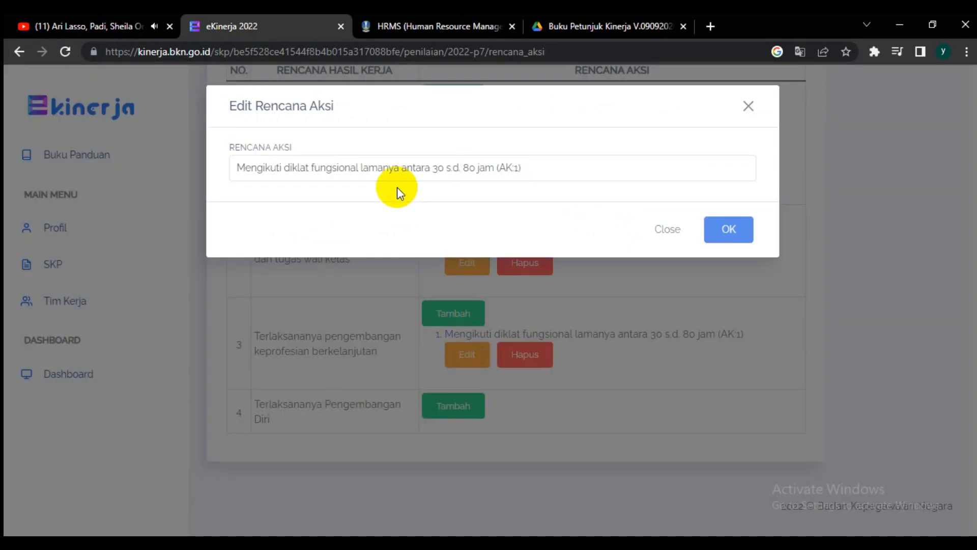
drag(549, 170, 228, 166)
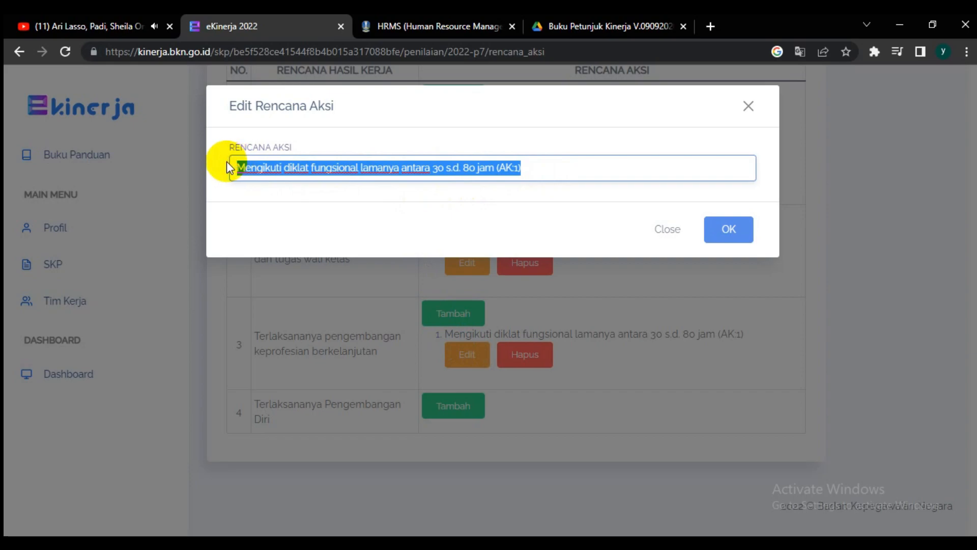
text(M)
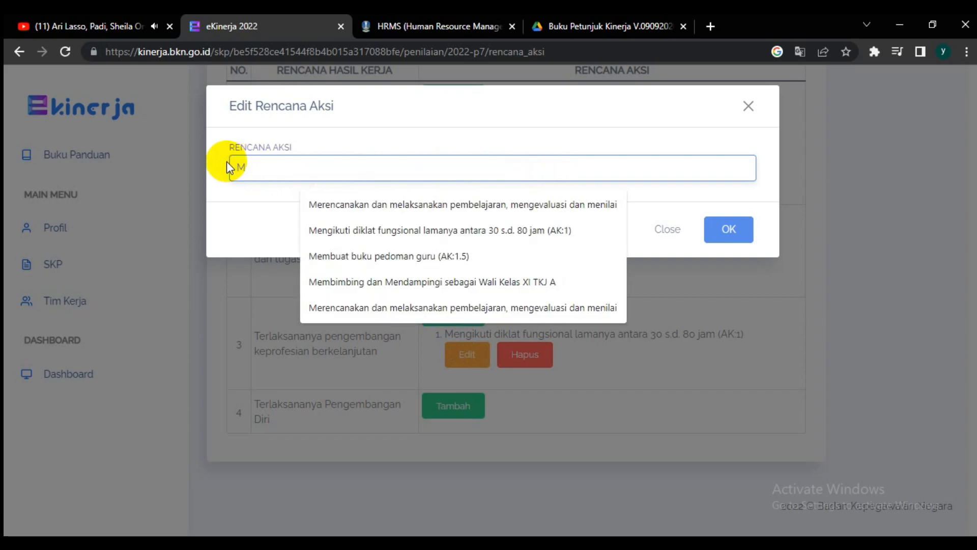
click(358, 256)
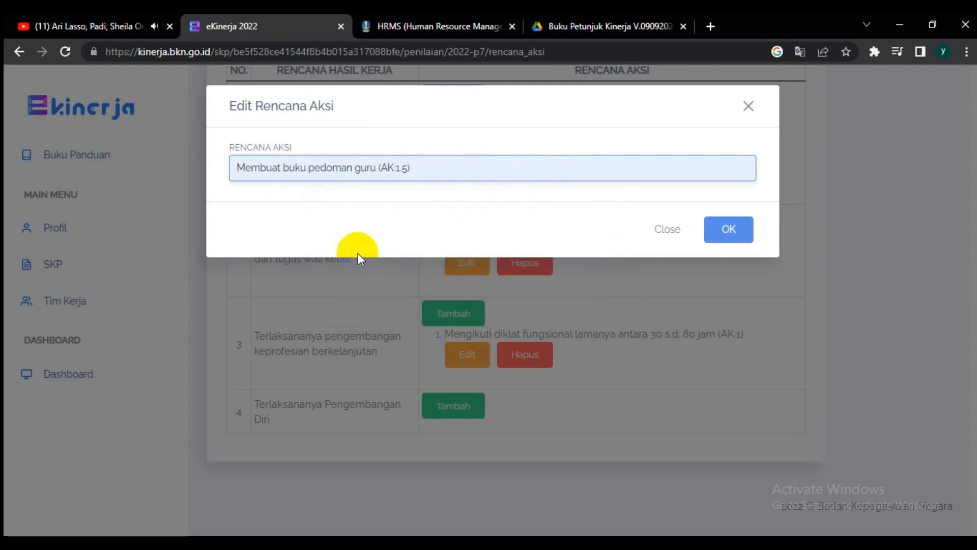
click(718, 229)
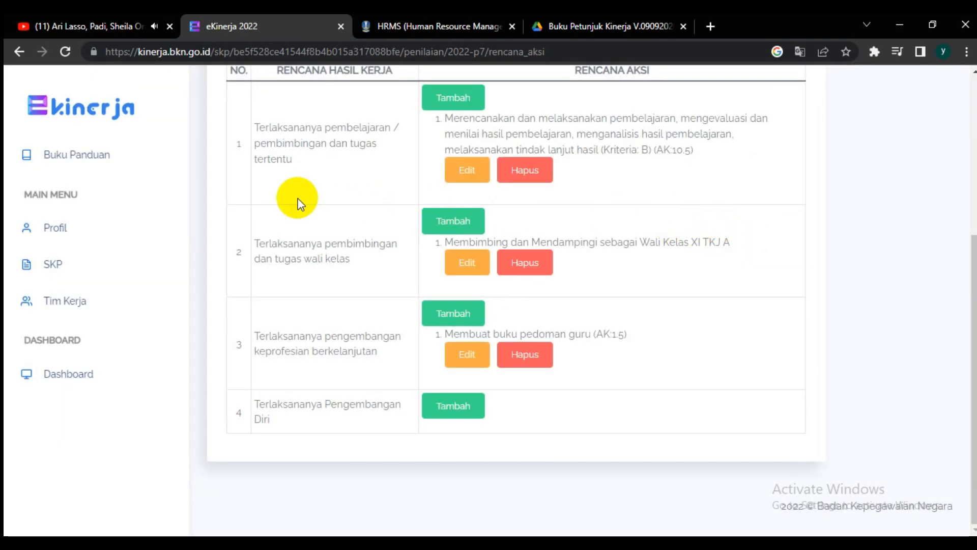
Step: Open July's supporting evidence and results page and find the indicators of the action plan "Membuat buku pedoman guru (AK:1.5)"
click(19, 55)
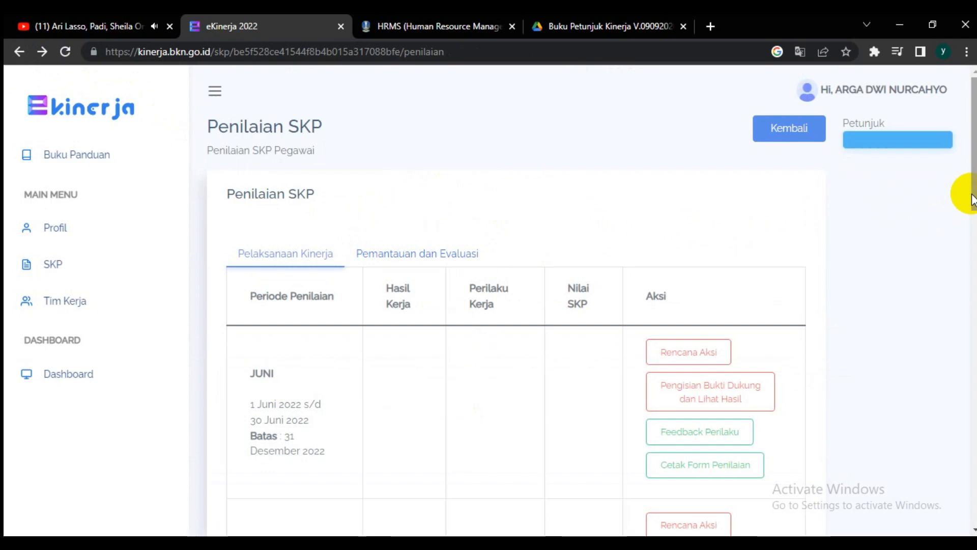
drag(972, 199, 971, 280)
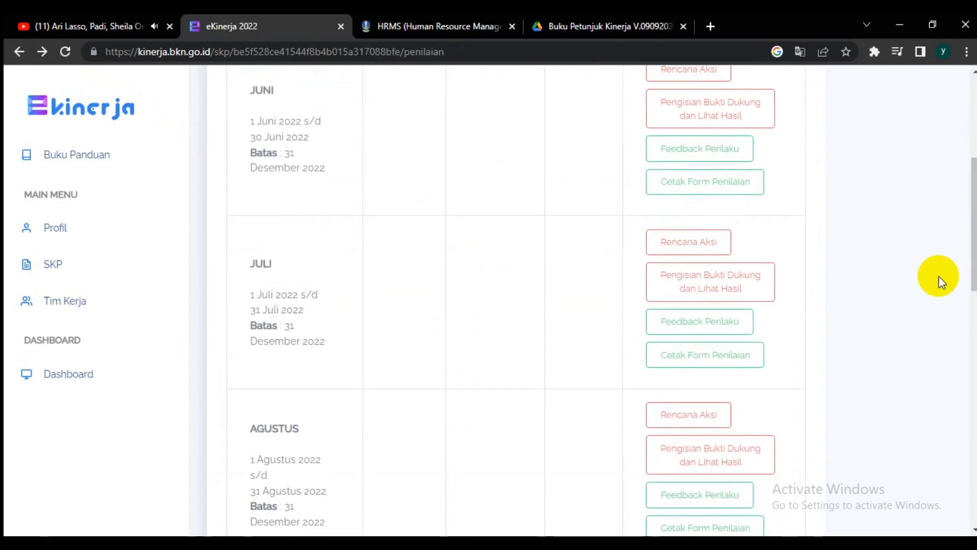
click(743, 296)
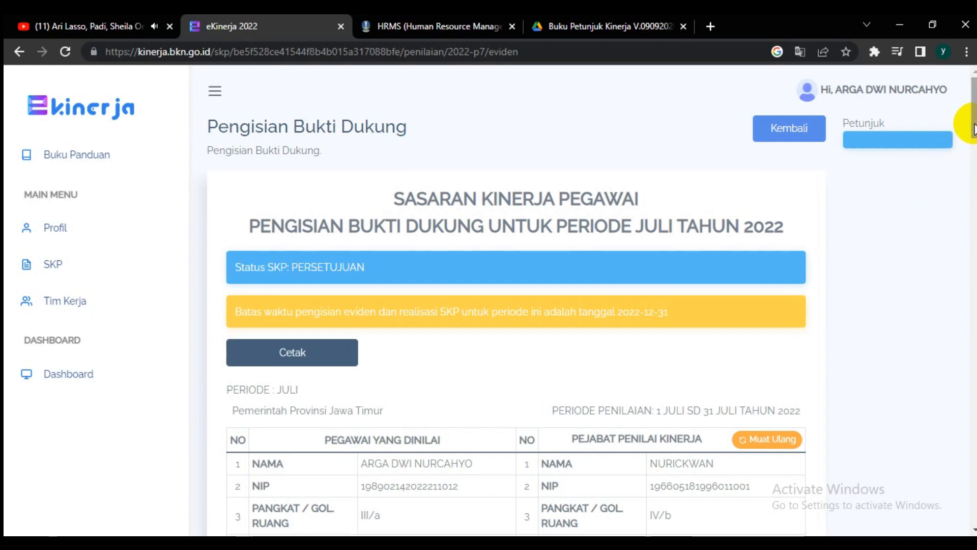
drag(971, 126, 972, 217)
scroll(428, 153, down, 5)
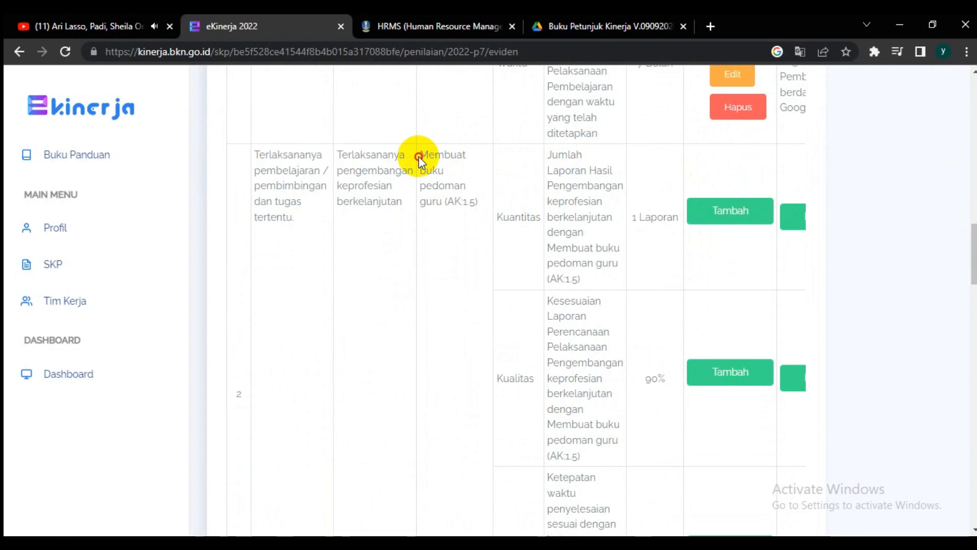
drag(418, 158, 468, 196)
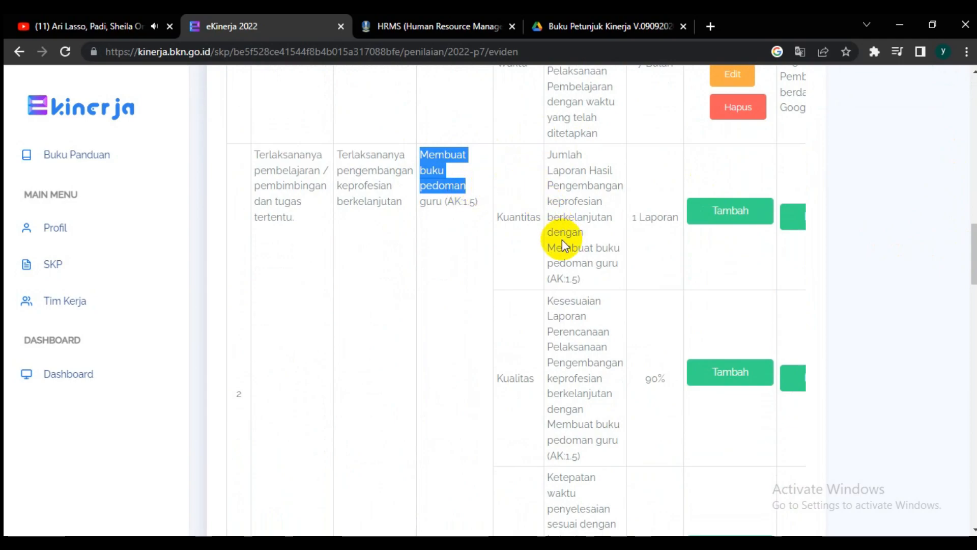
drag(554, 233, 587, 264)
right_click(713, 261)
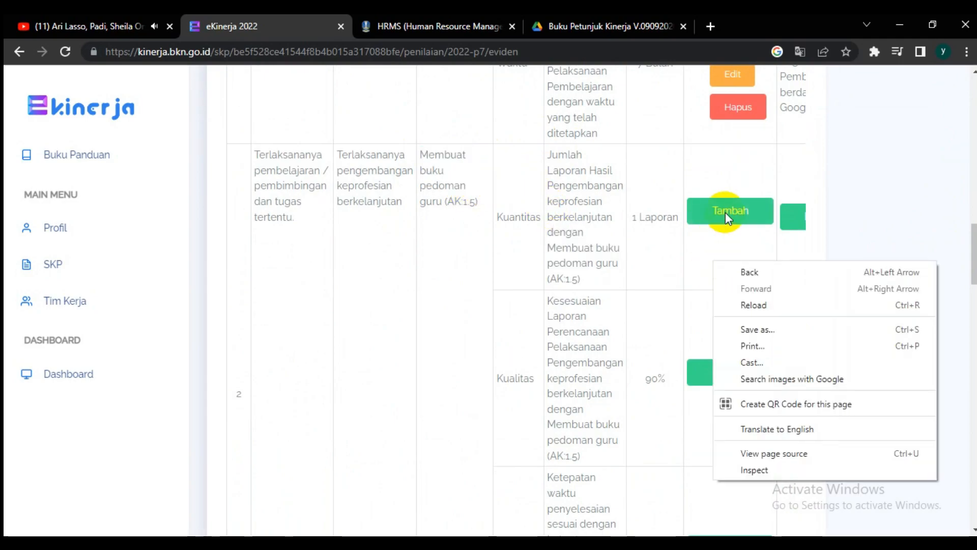
Step: Start a supporting evidence entry for that action plan's Kuantitas indicator and name it "Rencana Perangkat Pembelajaran"
click(724, 212)
click(724, 212)
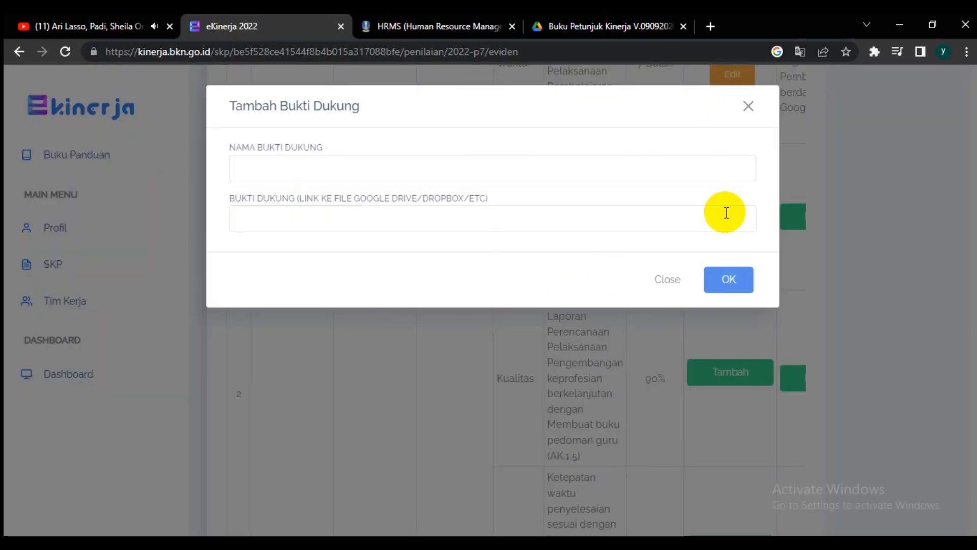
click(405, 162)
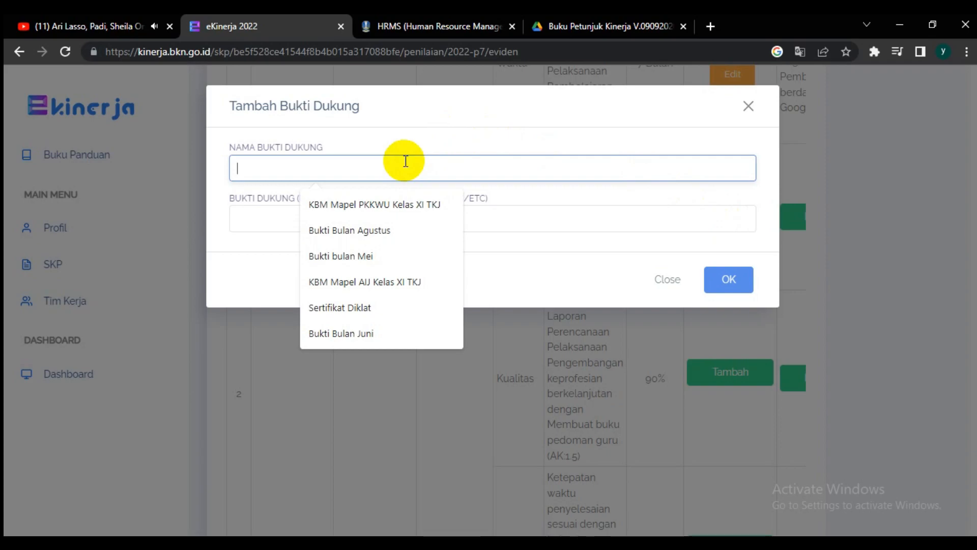
text(Rencana)
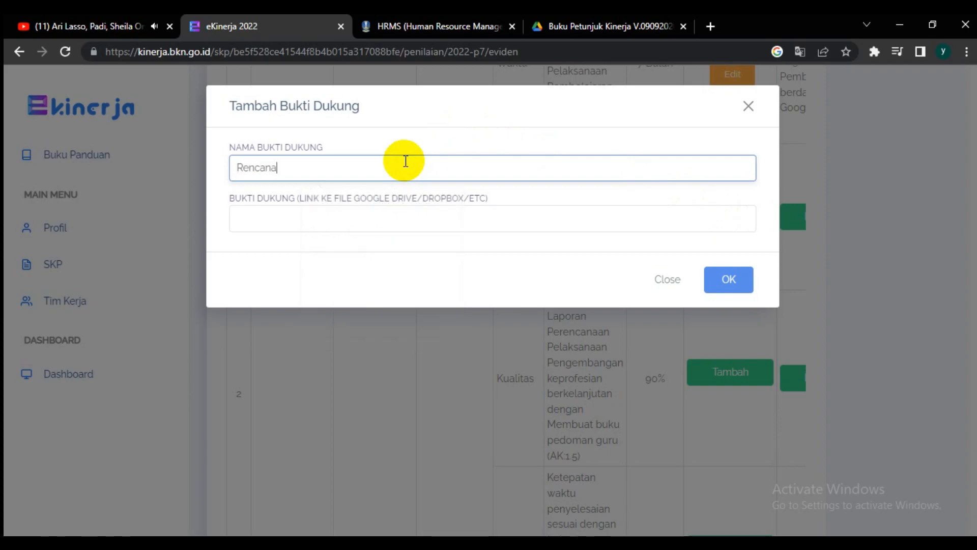
text( Prangkat)
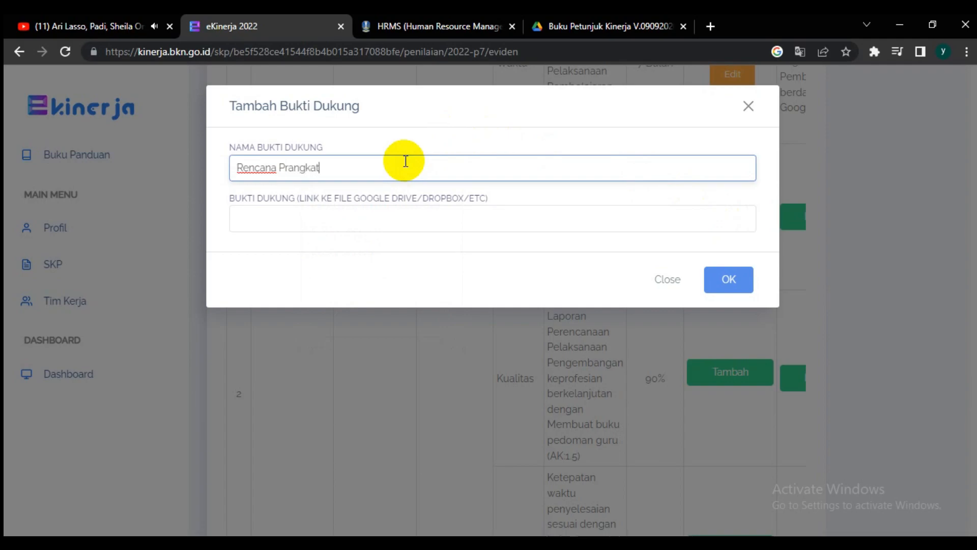
key(BackSpace)
key(BackSpace)
key(BackSpace)
key(BackSpace)
text(Pembelajaran)
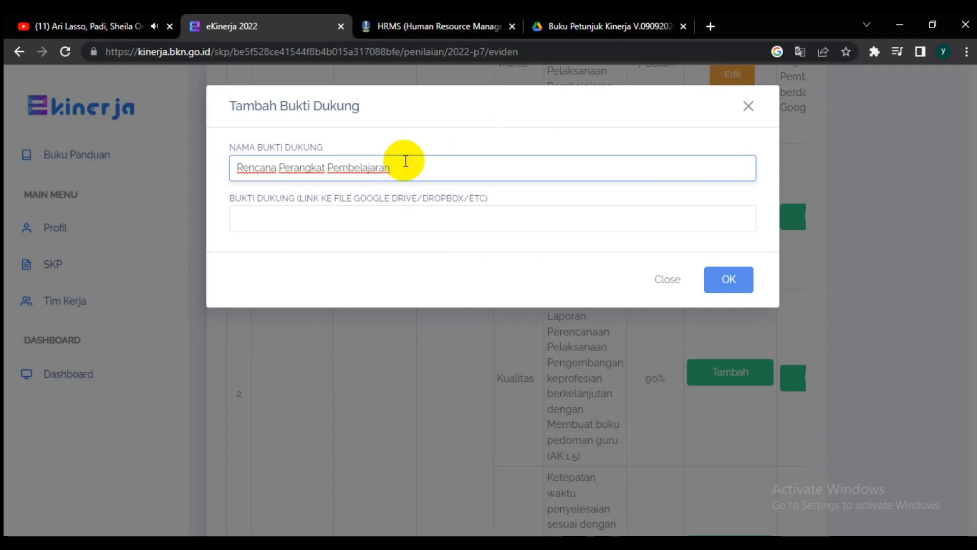
Step: Switch to HRMS and open the evidence link of July's "Membuat buku pedoman guru (AK:1.5)" activity
click(354, 217)
click(432, 26)
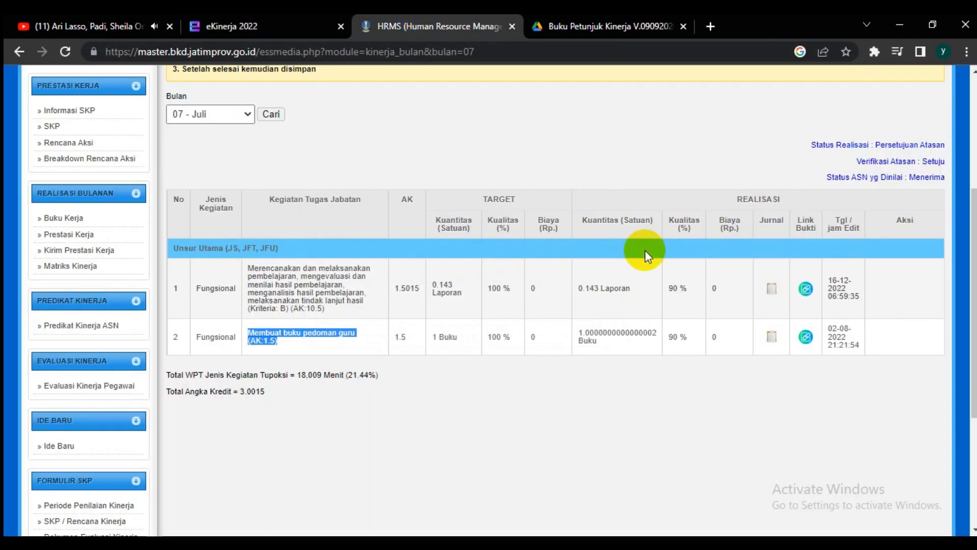
click(806, 336)
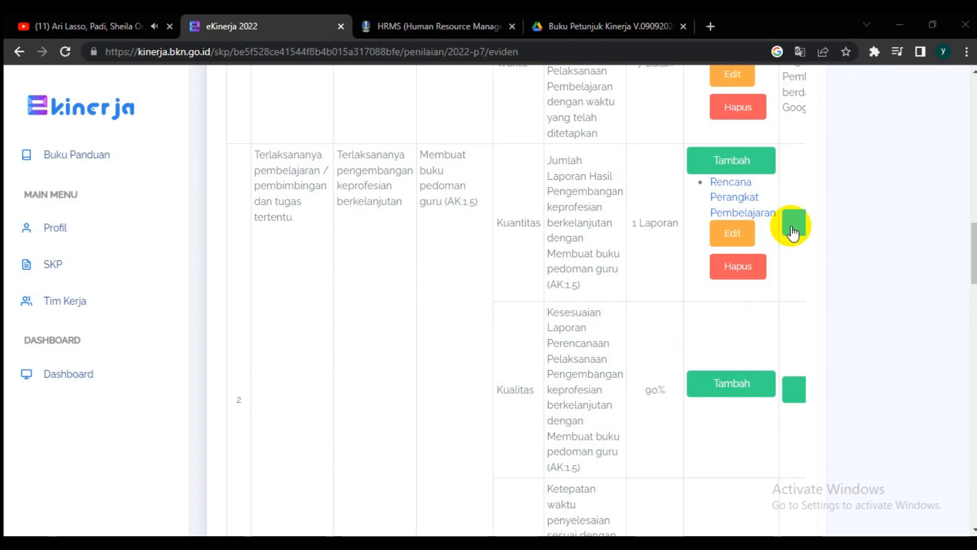
Step: Add supporting evidence "Rencana Perangkat Pembelajaran" with the copied Google Drive link to the Kualitas indicator in eKinerja and save it
click(792, 231)
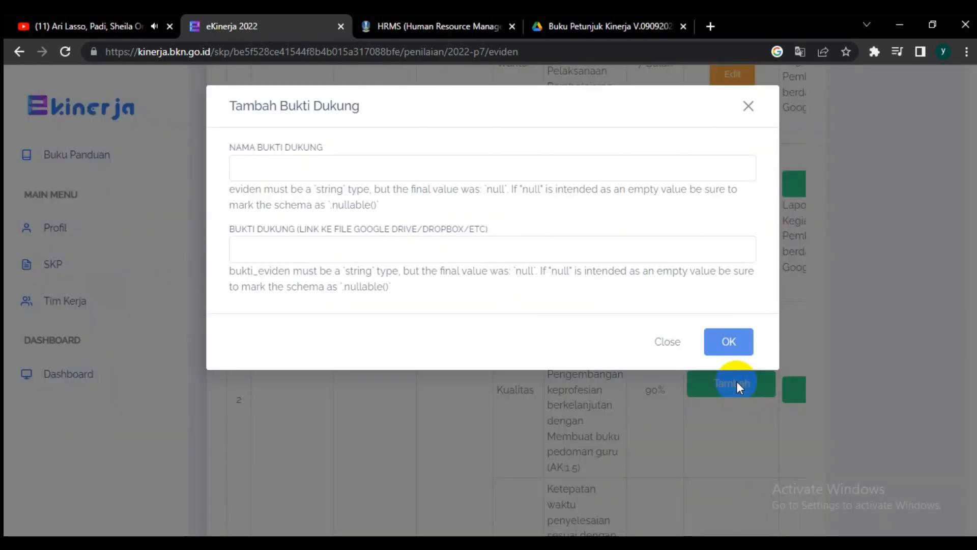
click(323, 174)
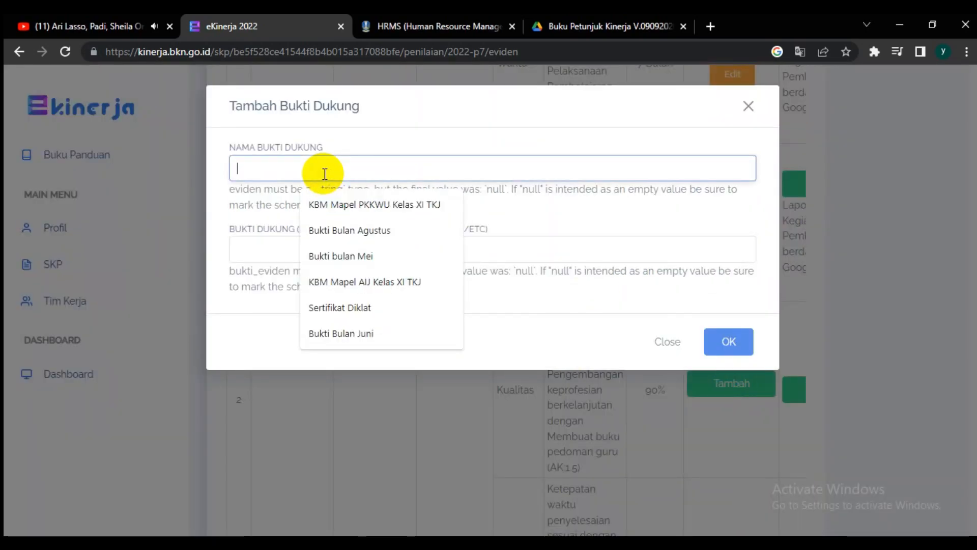
text(R)
key(Down)
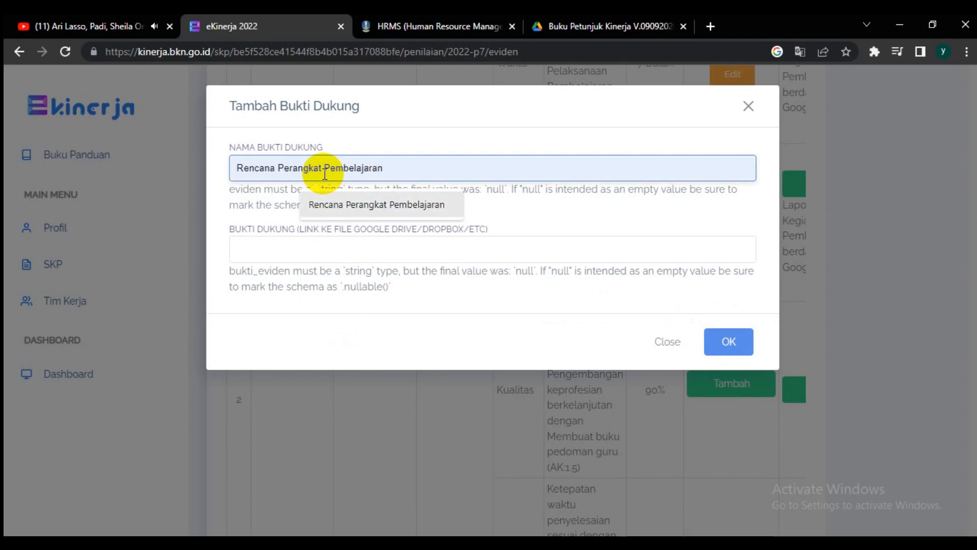
key(Tab)
key(Return)
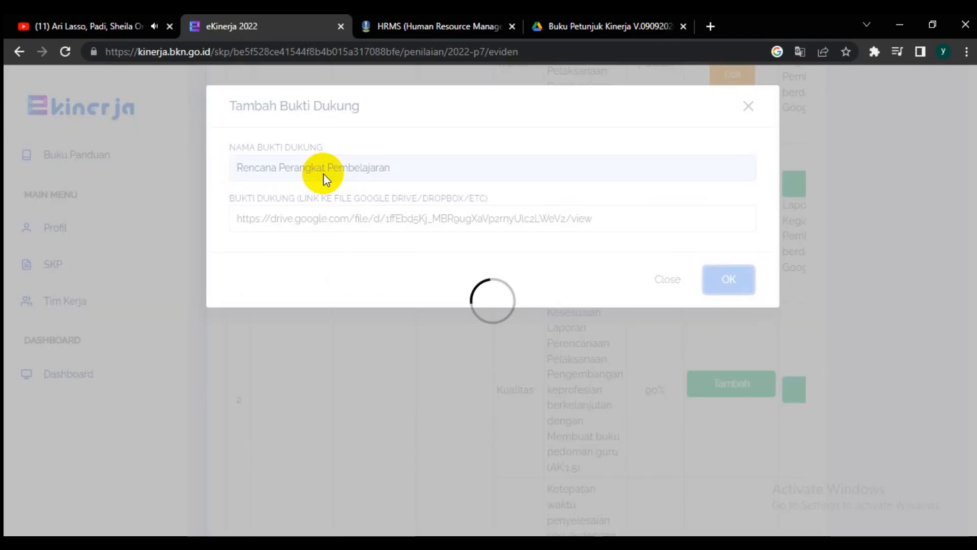
Step: Set the Kualitas indicator's realisation to "Laporan Kegiatan Pembelajaran", fill in its data source from the earlier entry and save
click(792, 389)
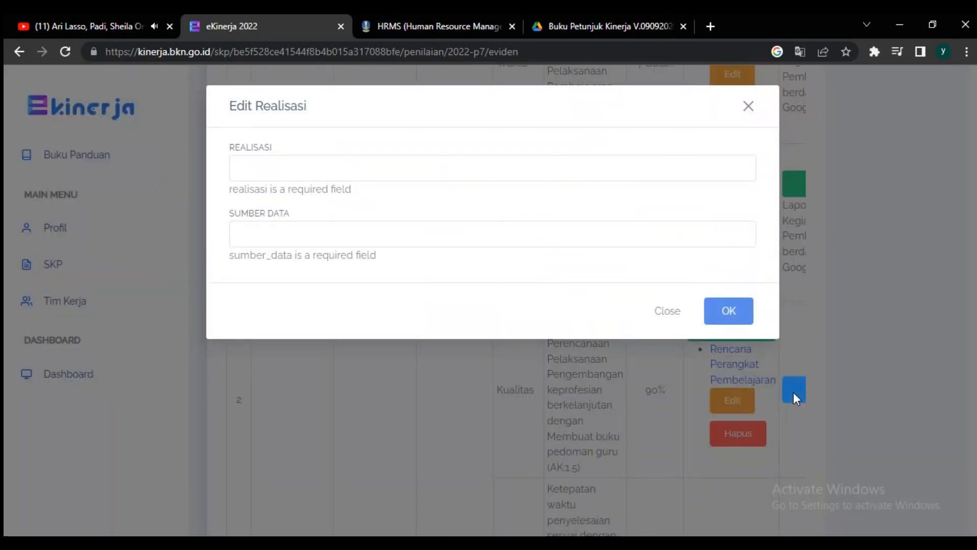
click(271, 168)
click(315, 206)
click(318, 209)
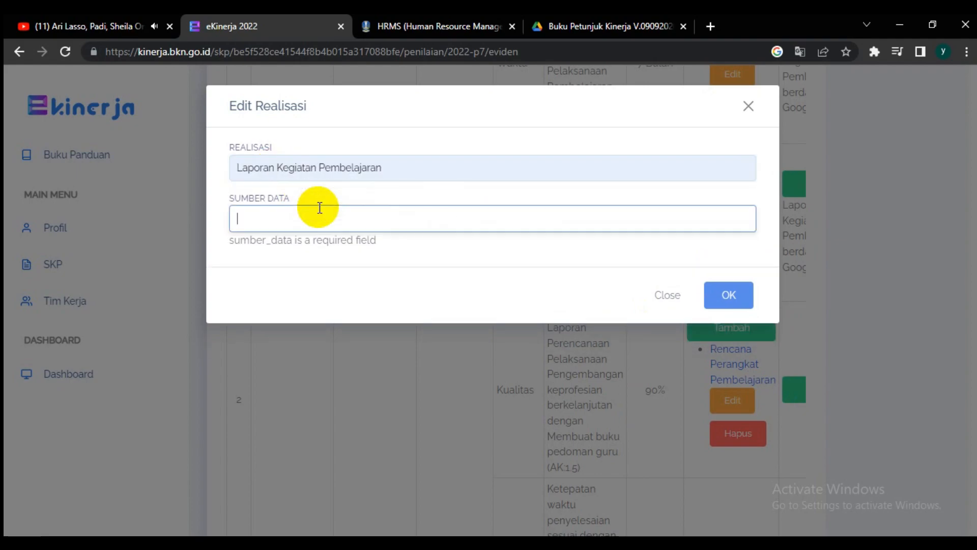
key(Down)
key(Tab)
key(Return)
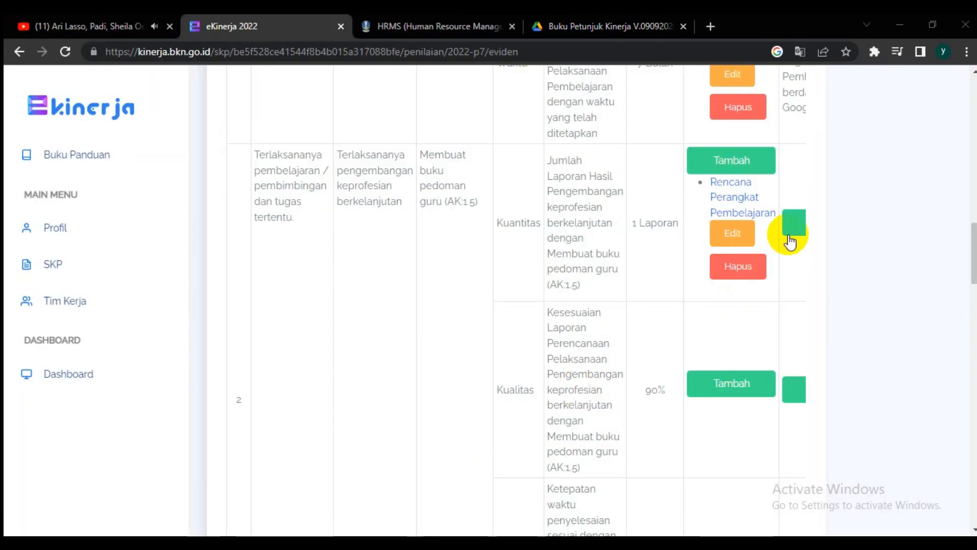
Step: Set the realisation of the "Membuat buku pedoman guru (AK:1.5)" Kuantitas indicator to "Laporan Kegiatan Pembelajaran" with data source "Google Drive" and save
click(790, 224)
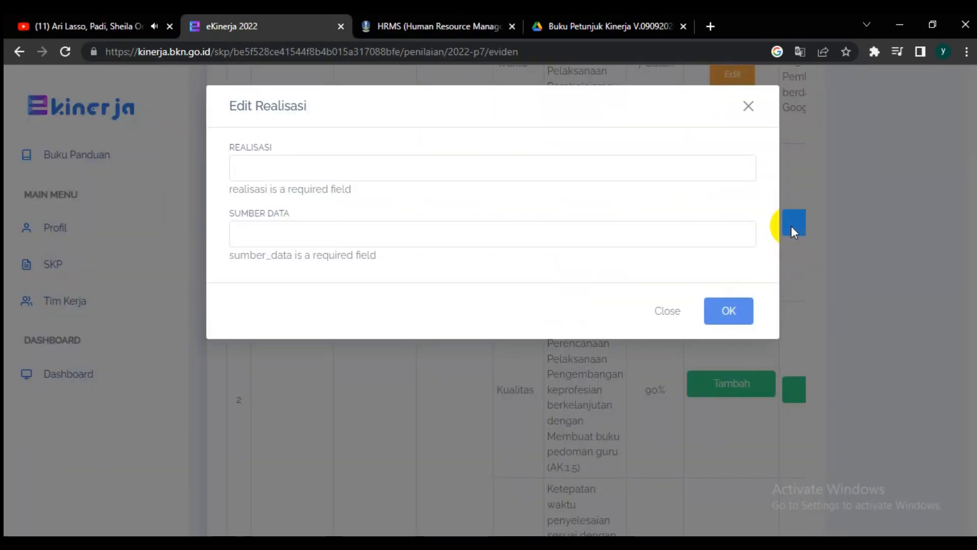
click(437, 177)
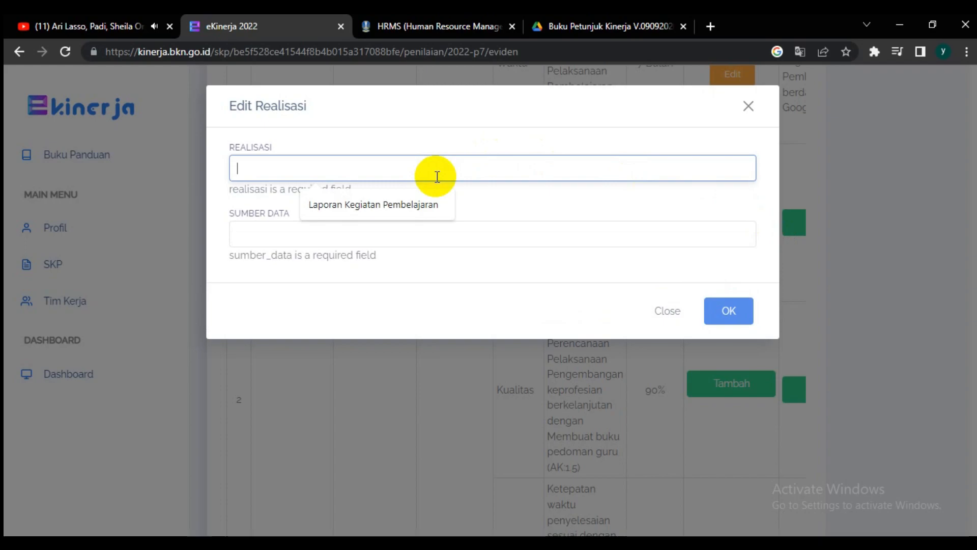
click(405, 203)
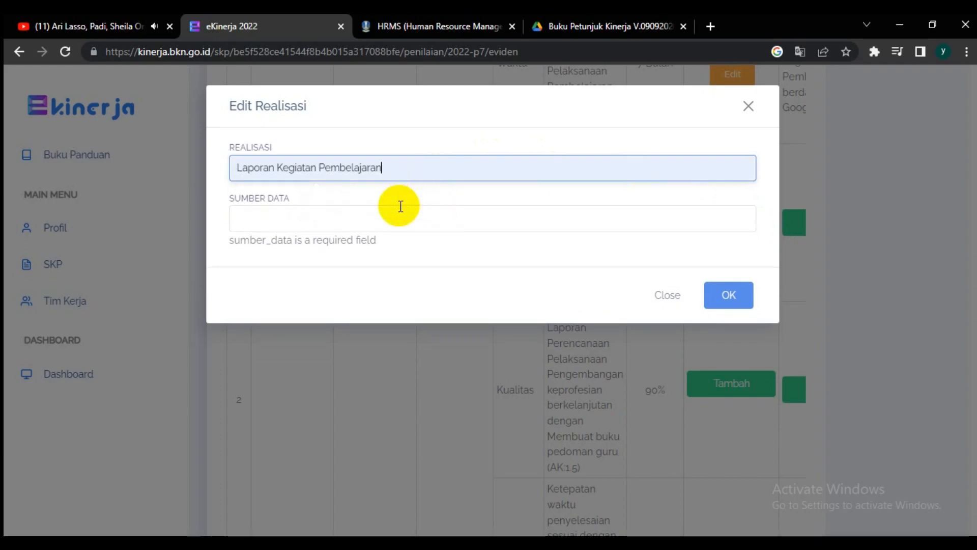
click(373, 225)
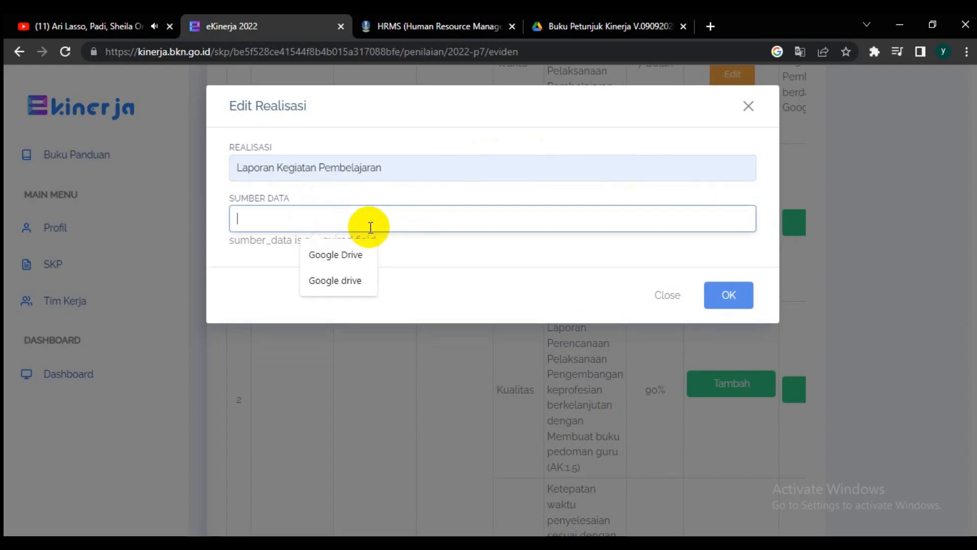
click(346, 254)
click(724, 271)
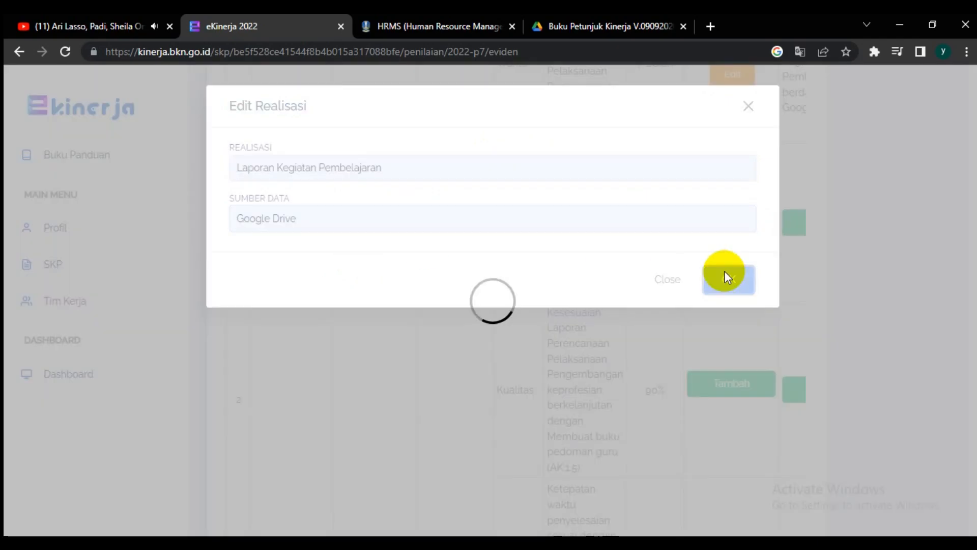
click(436, 176)
click(402, 204)
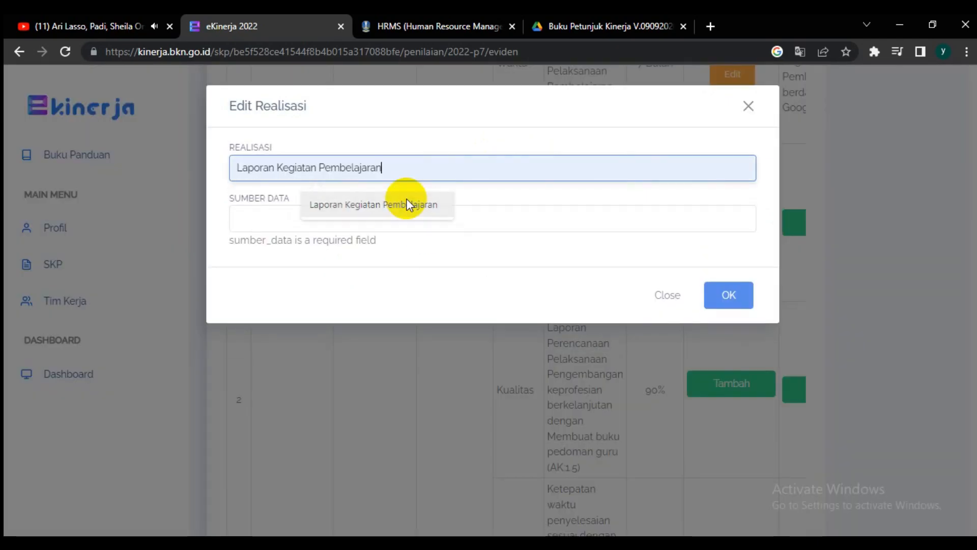
click(372, 224)
click(346, 254)
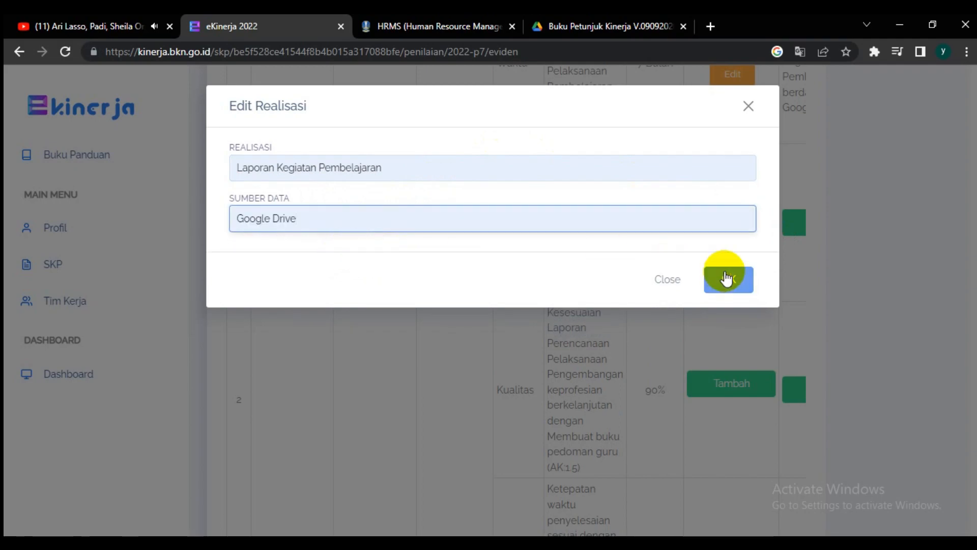
click(724, 271)
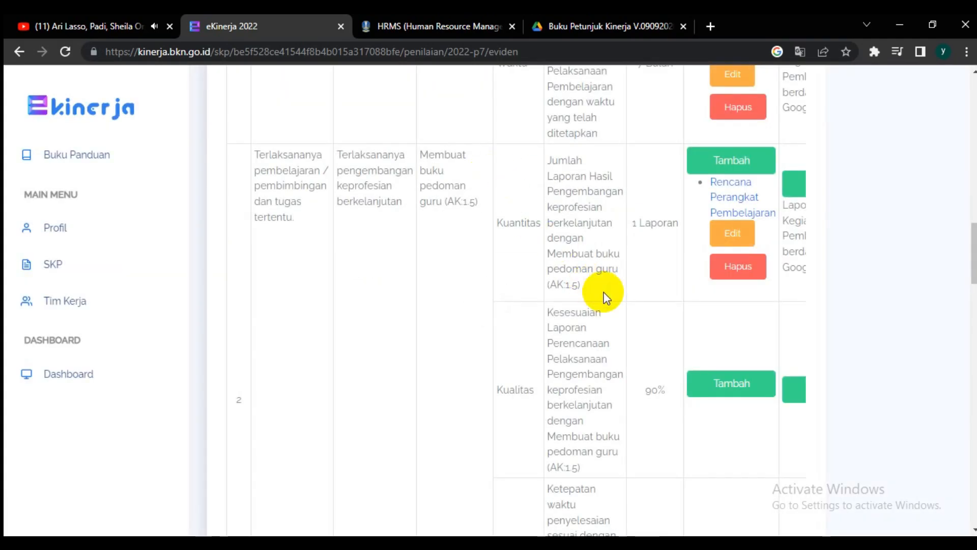
Step: Add supporting evidence "Rencana Perangkat Pembelajaran" with the copied Google Drive link to the "Membuat buku pedoman guru (AK:1.5)" Kualitas indicator and save it
click(731, 383)
click(325, 174)
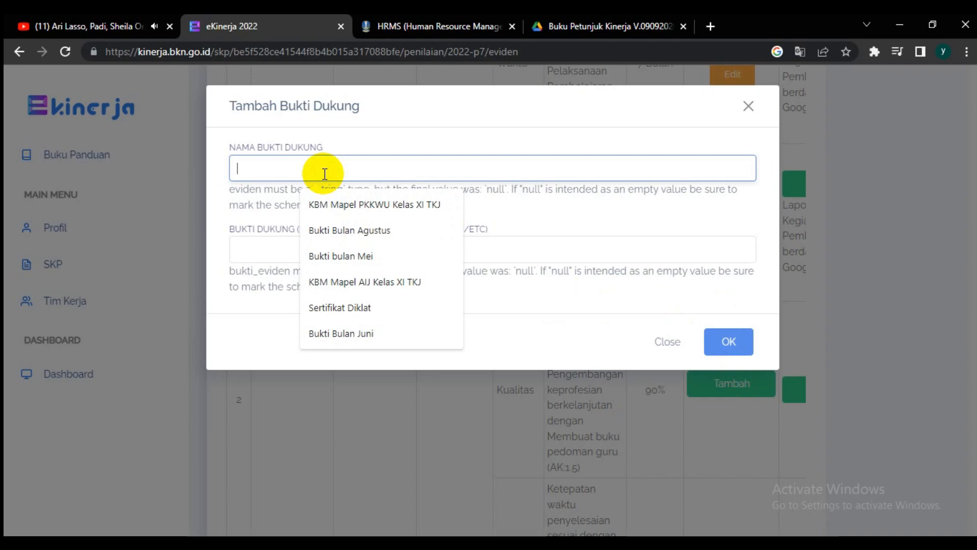
text(R)
key(Down)
key(Tab)
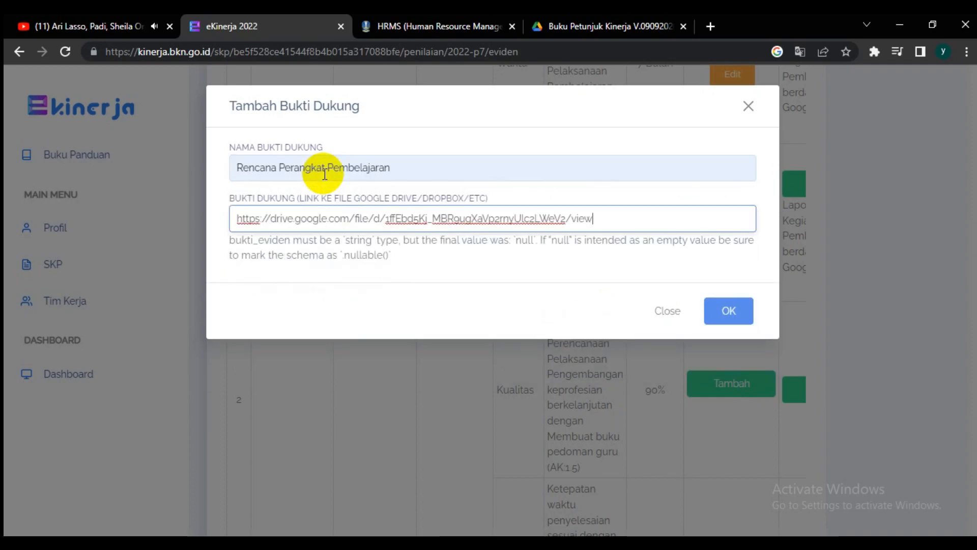
key(Return)
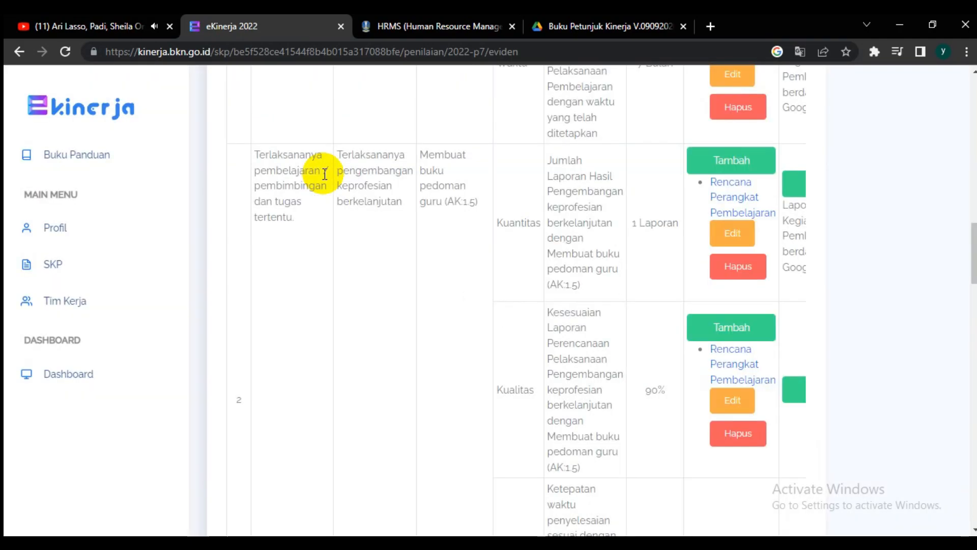
Step: Set that Kualitas indicator's realisation to "Laporan Kegiatan Pembelajaran" with data source "Google Drive" and save
click(794, 390)
click(274, 169)
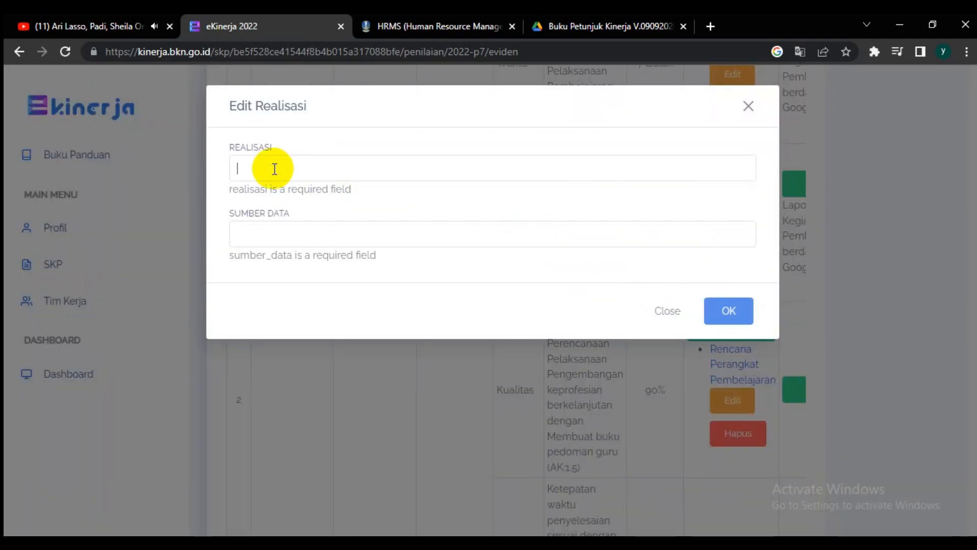
click(322, 207)
click(318, 207)
key(Down)
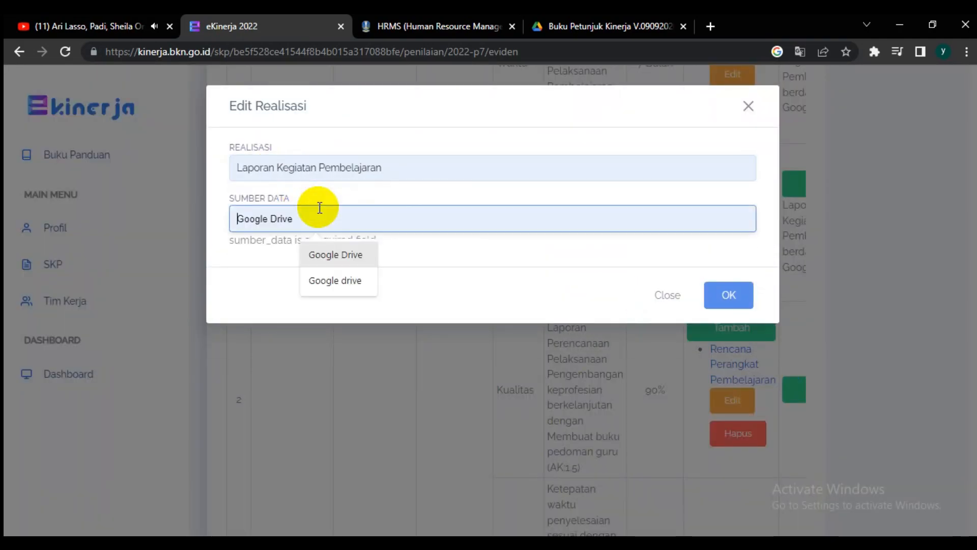
key(Return)
key(Return)
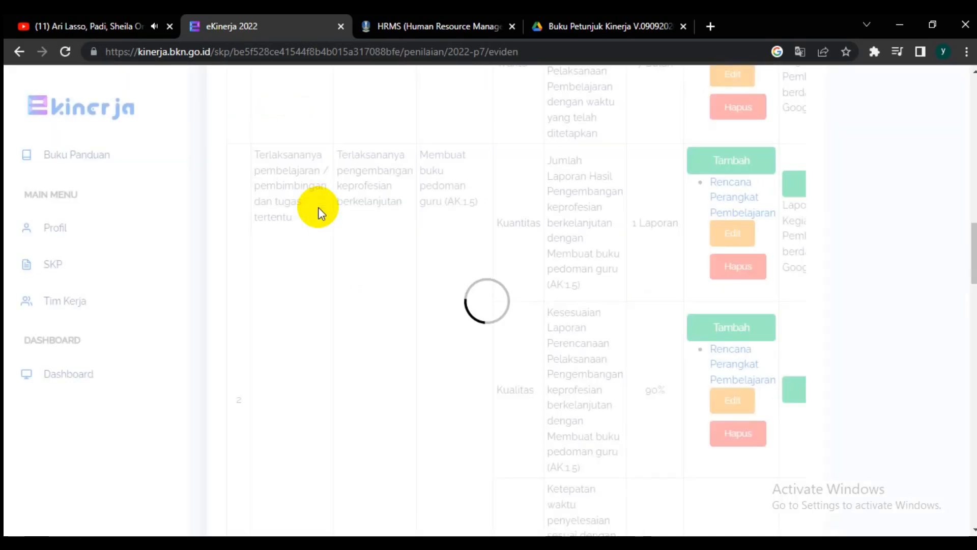
Step: Add supporting evidence "Rencana Perangkat Pembelajaran" with the copied Google Drive link to the same action plan's Waktu indicator and save it
scroll(972, 276, down, 5)
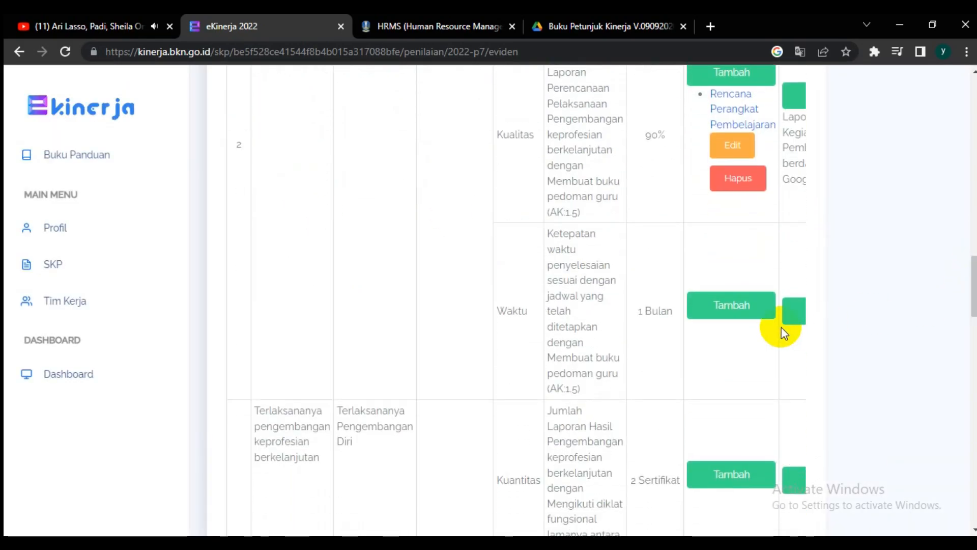
click(742, 307)
click(536, 166)
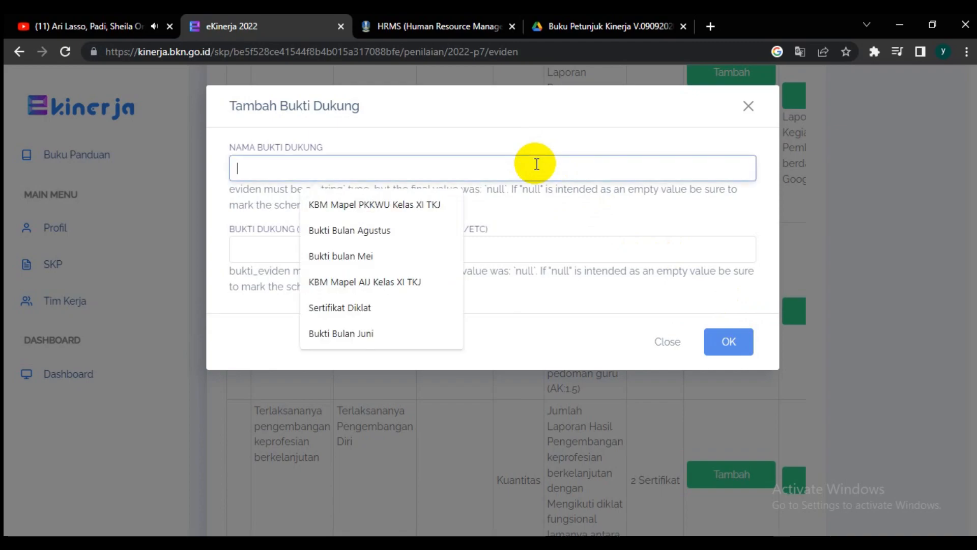
text(R)
key(Down)
key(Tab)
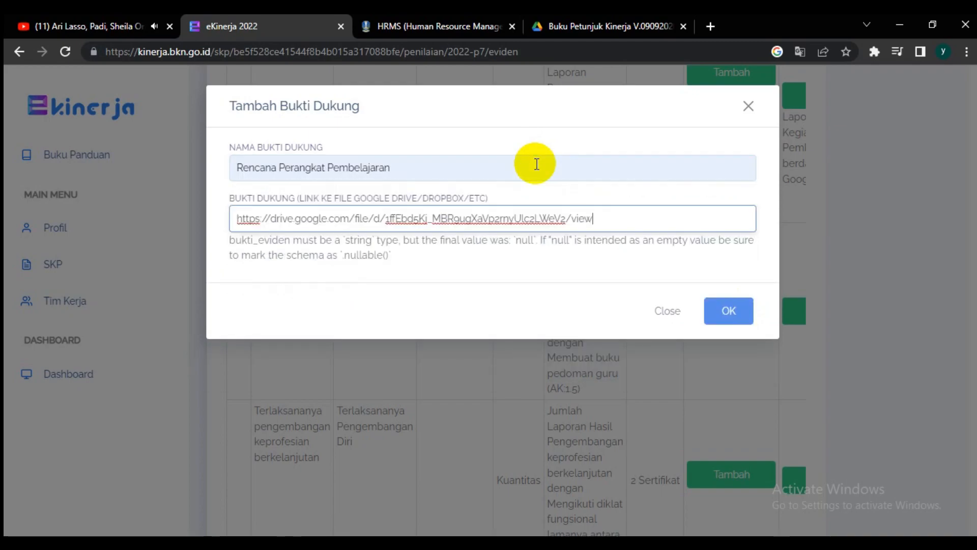
key(Return)
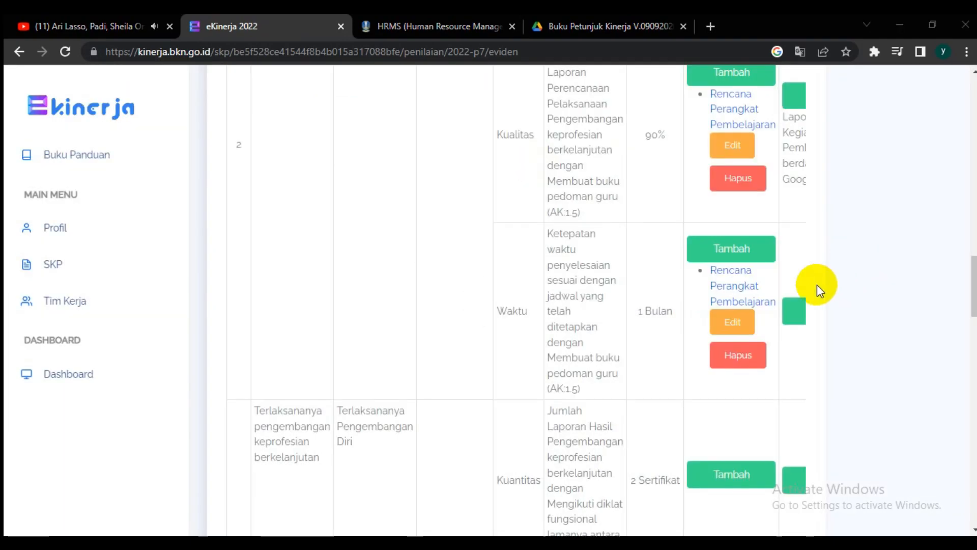
Step: Set the Waktu indicator's realisation to "Laporan Kegiatan Pembelajaran" with data source "Google Drive" and save
click(793, 311)
click(309, 167)
click(330, 203)
click(330, 203)
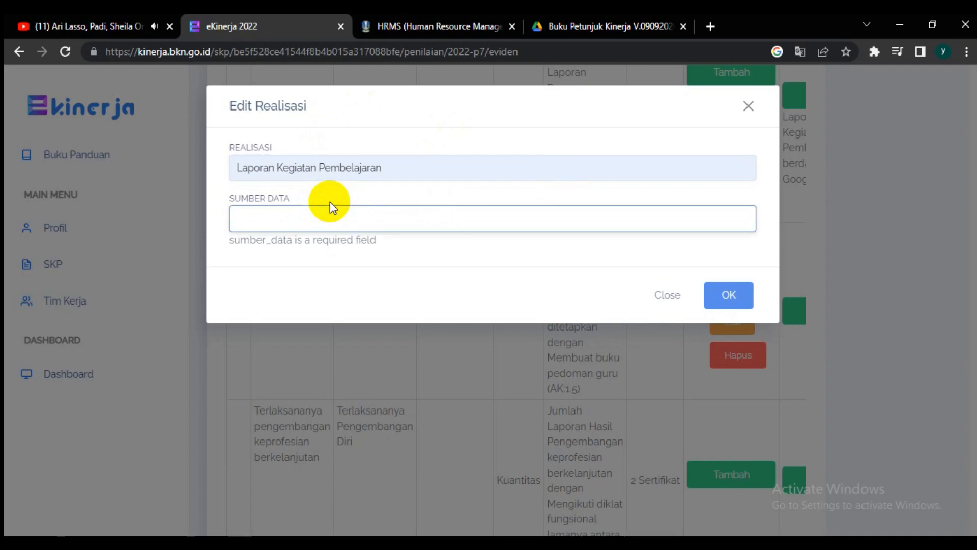
key(Down)
key(Return)
key(Return)
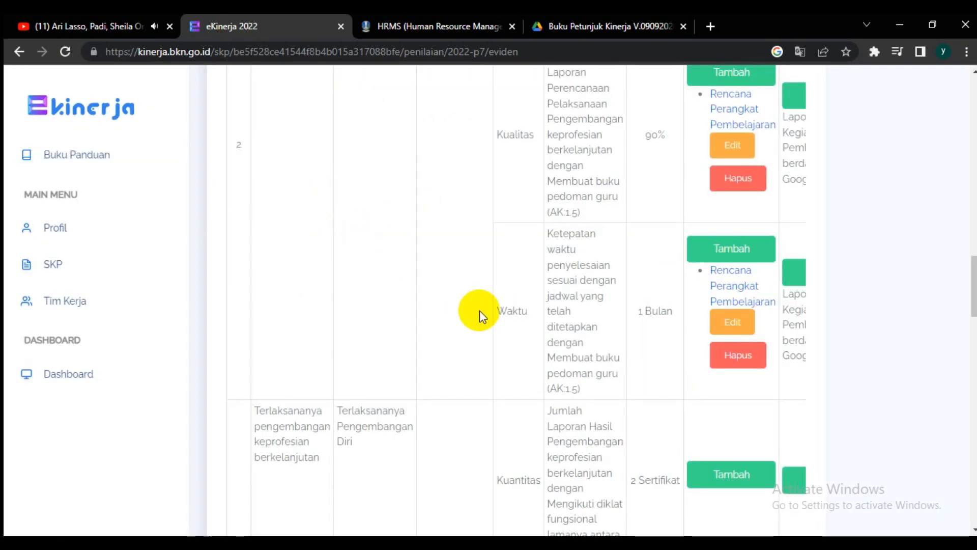
Step: Start a supporting evidence entry for the first indicator of the wali kelas action plan, ready to enter its name
drag(970, 273, 973, 375)
click(711, 230)
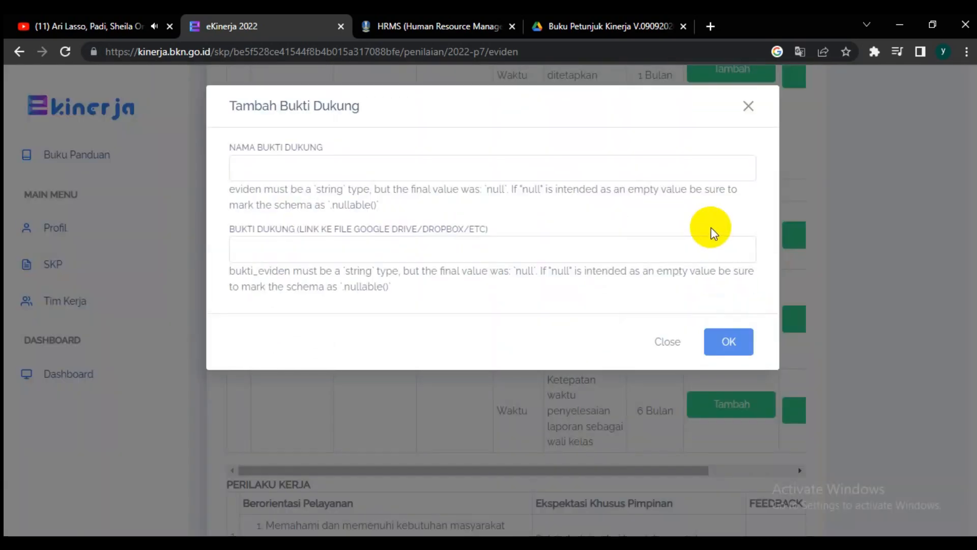
click(357, 165)
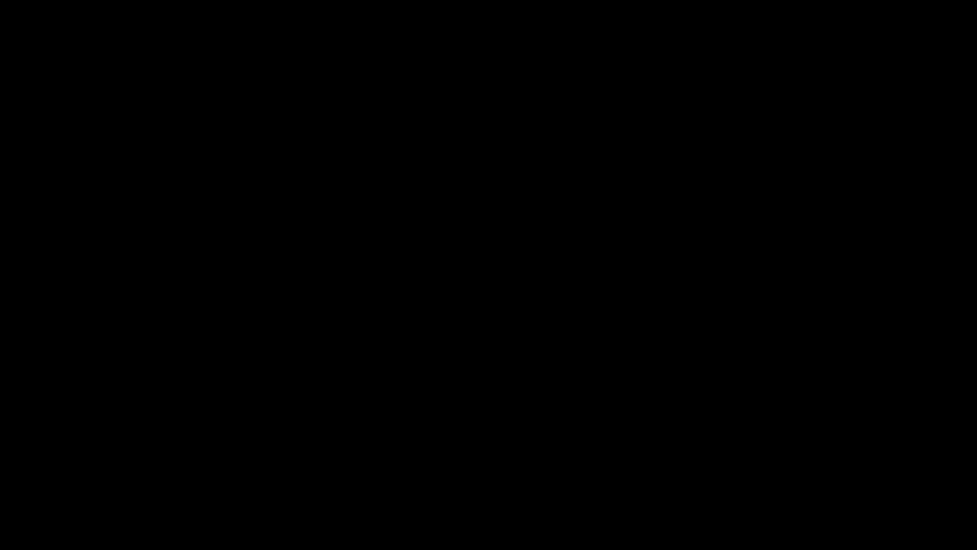